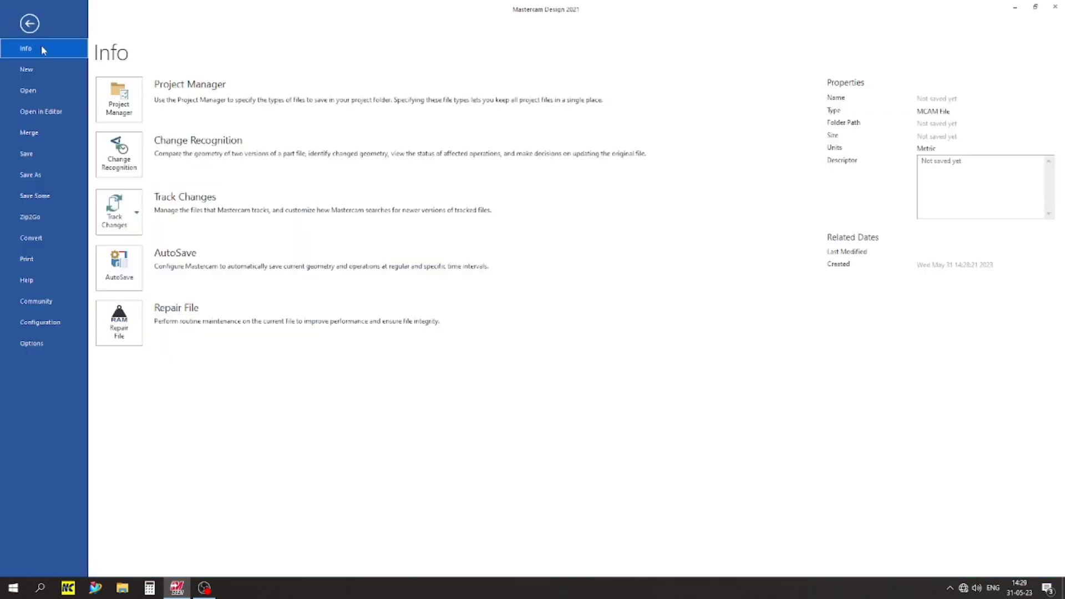
- Create a new part and draw a rectangle about 22 by 32 mm, centred on the origin with Rectangular Shapes
click(46, 75)
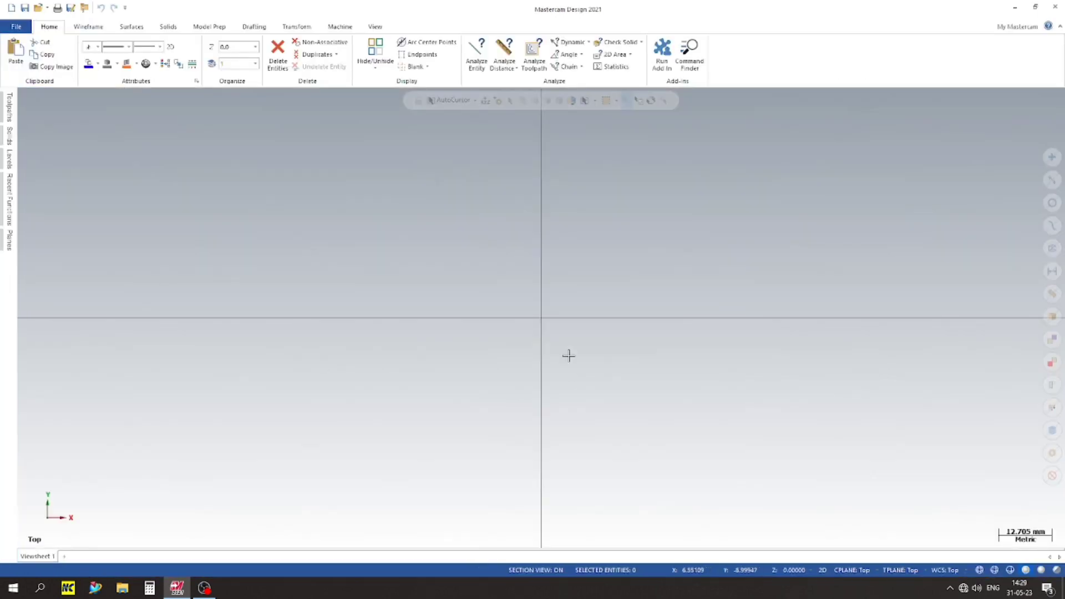
click(89, 27)
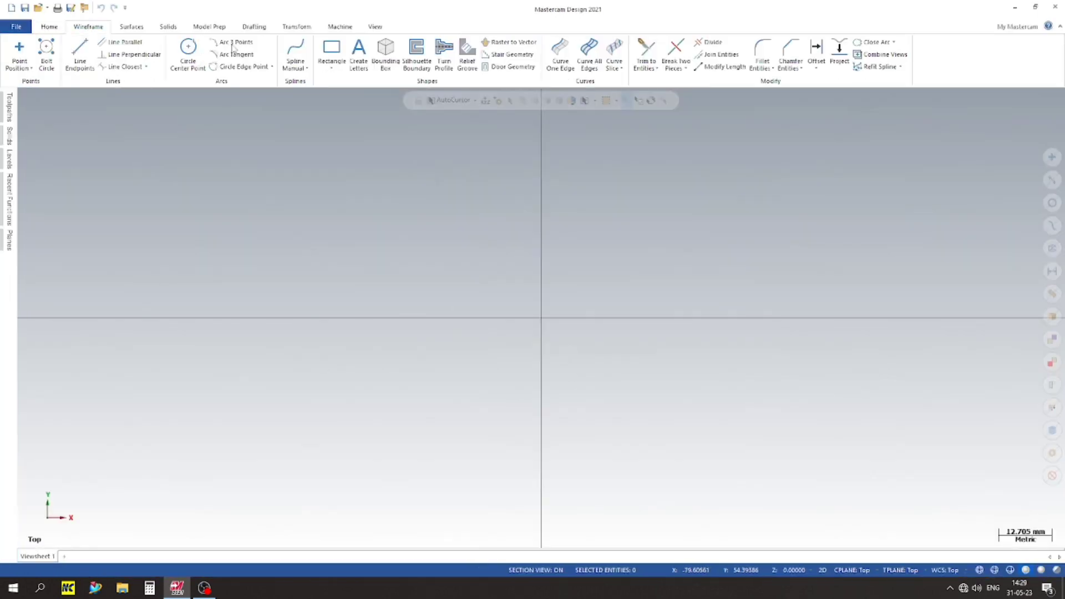
click(332, 67)
click(351, 97)
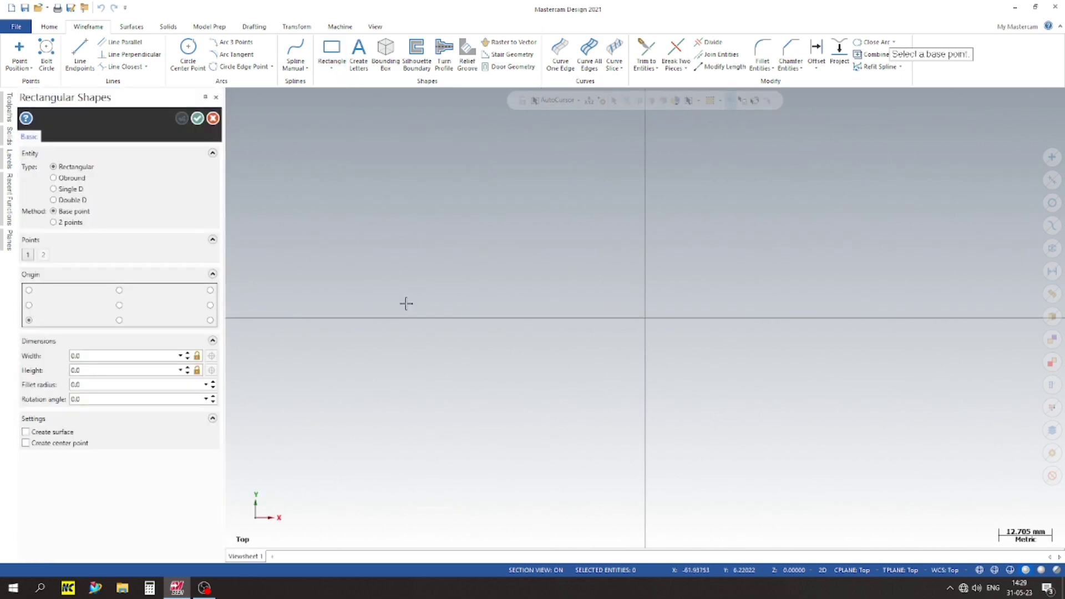
click(645, 318)
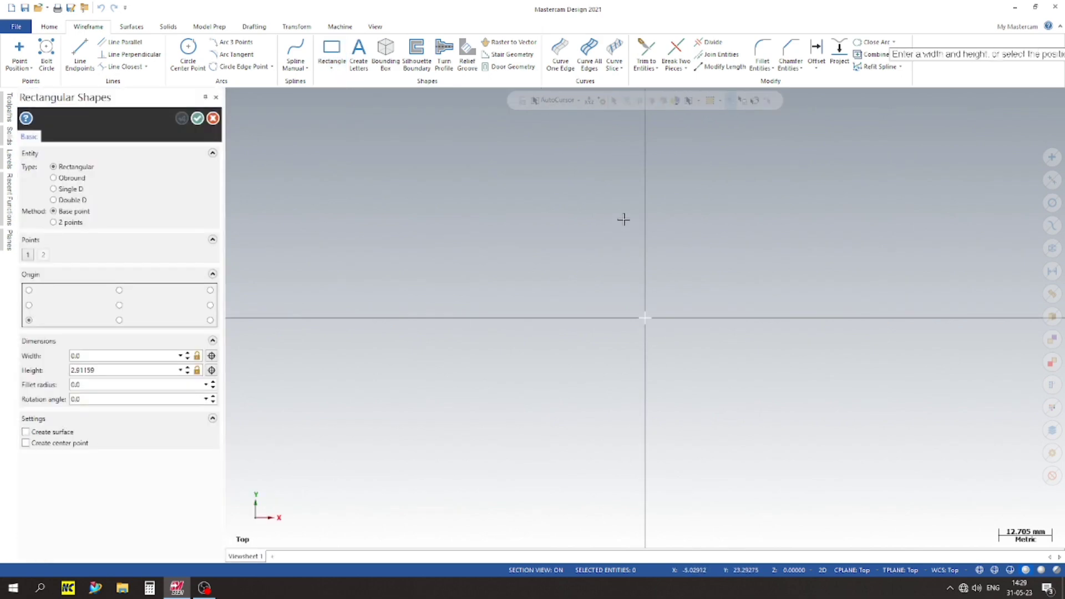
click(119, 305)
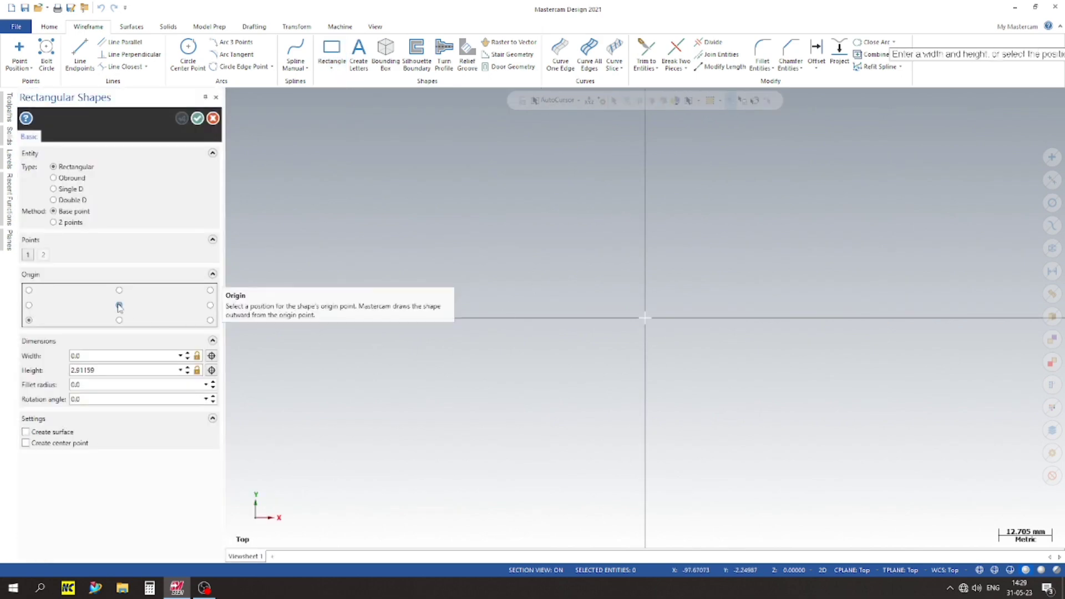
click(599, 250)
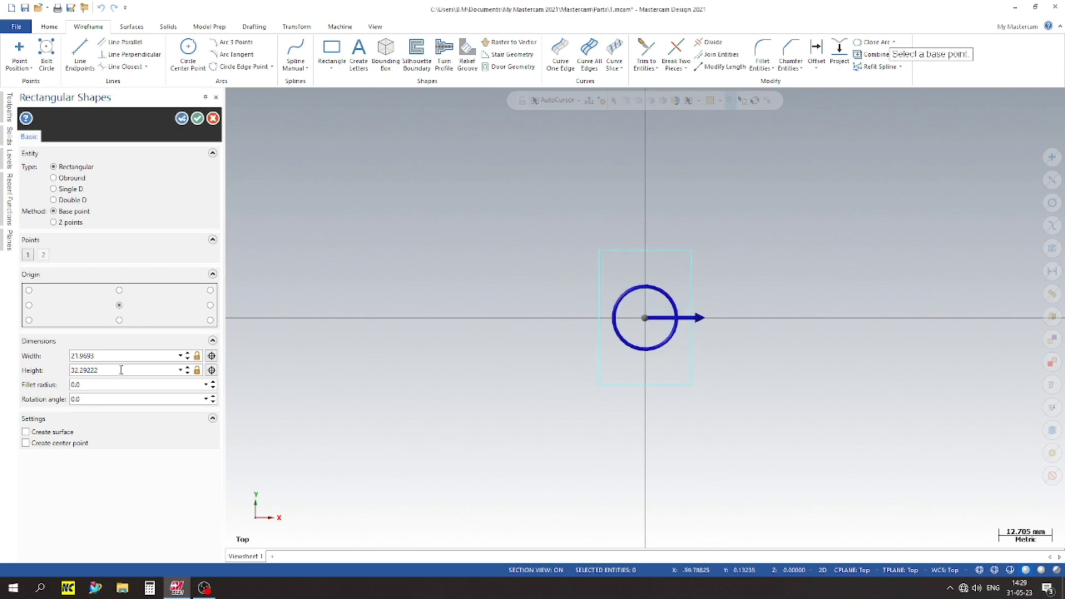
- Set the rectangle's height to 128 mm, width to 54 mm and fillet radius to 14 mm
double_click(121, 371)
text(128)
key(Return)
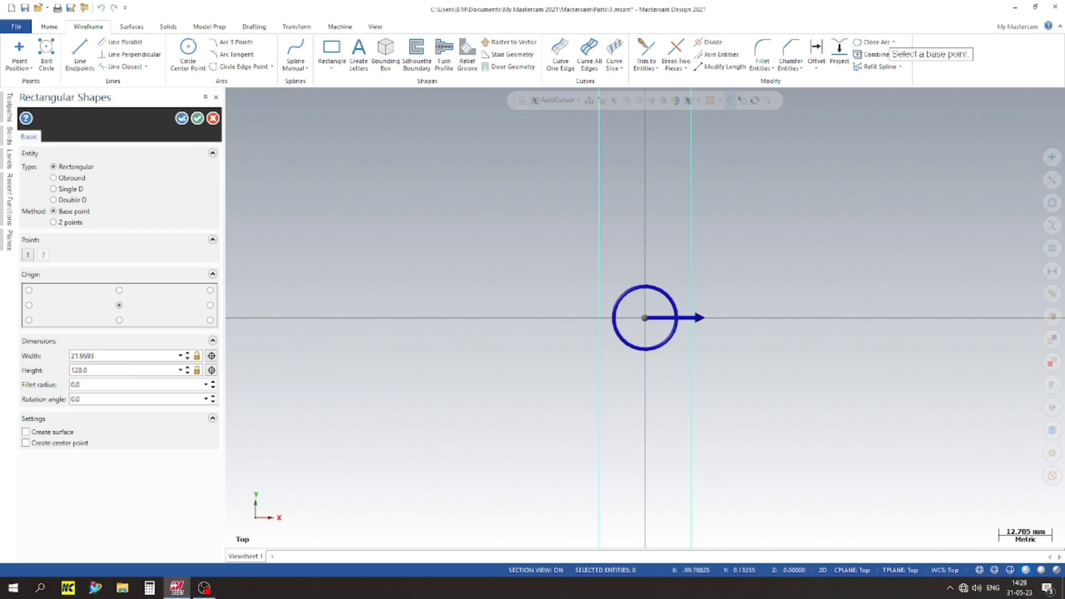
double_click(116, 356)
text(54)
key(Return)
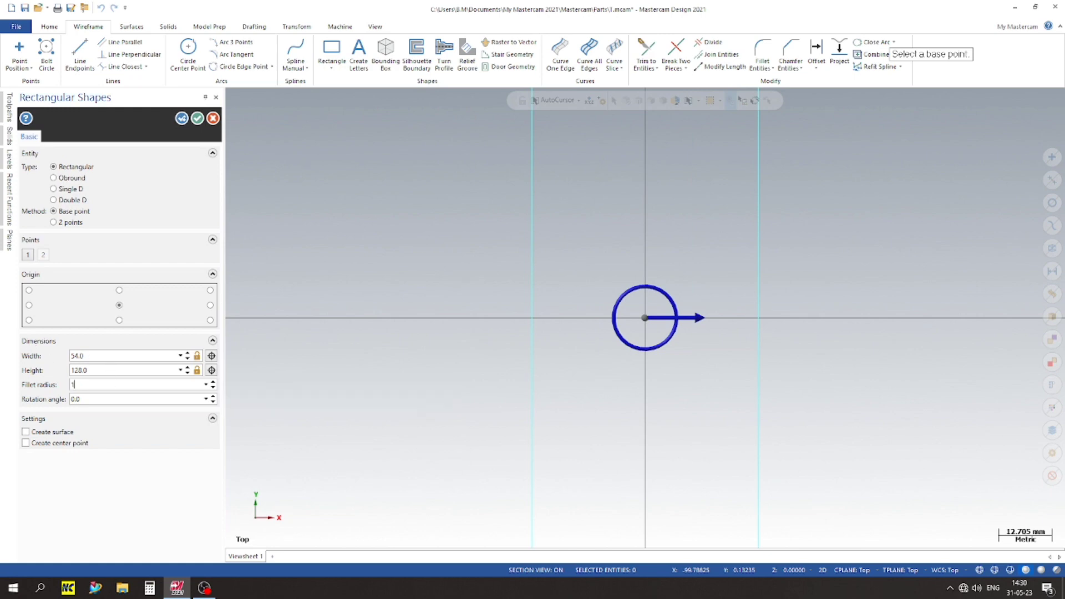
scroll(423, 381, down, 5)
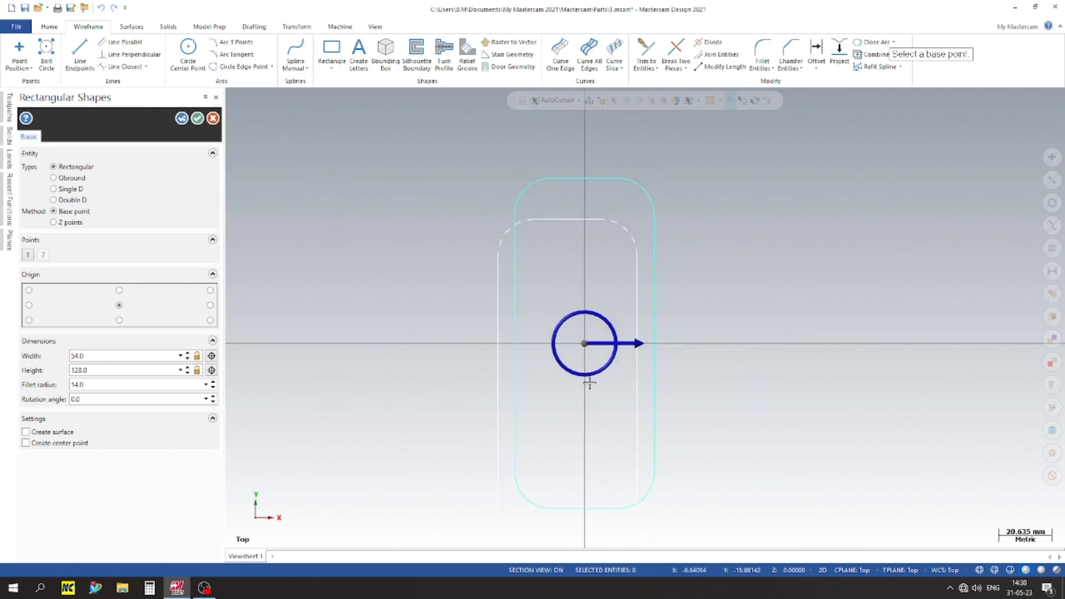
click(198, 118)
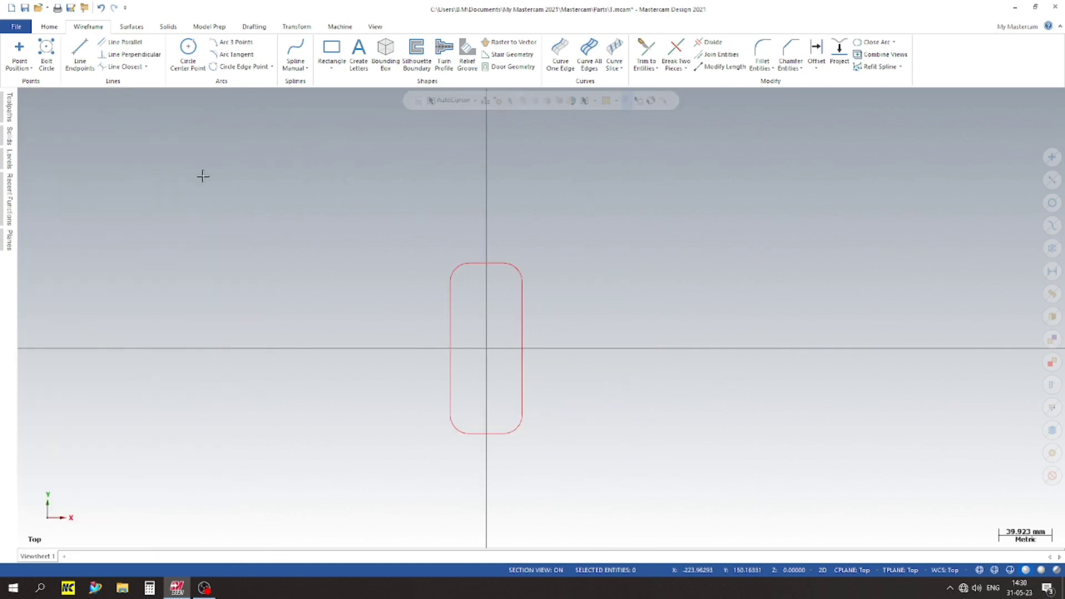
- Draw a second origin-centred rectangle about 24 by 60 mm inside the outline, with a fillet radius of 0
scroll(415, 390, up, 2)
scroll(415, 342, up, 1)
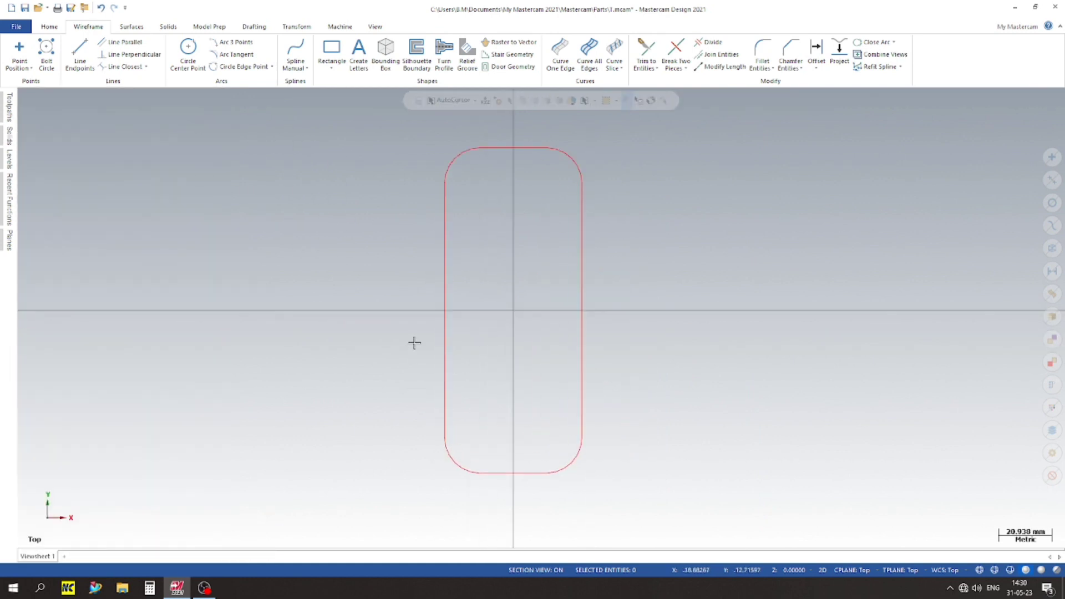
click(327, 74)
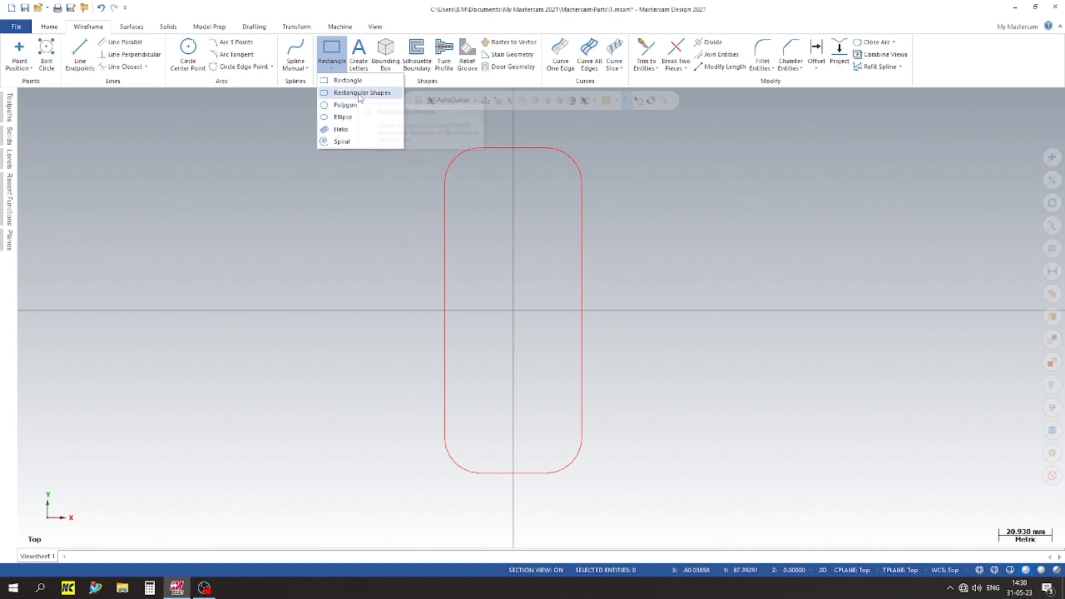
click(339, 101)
double_click(114, 381)
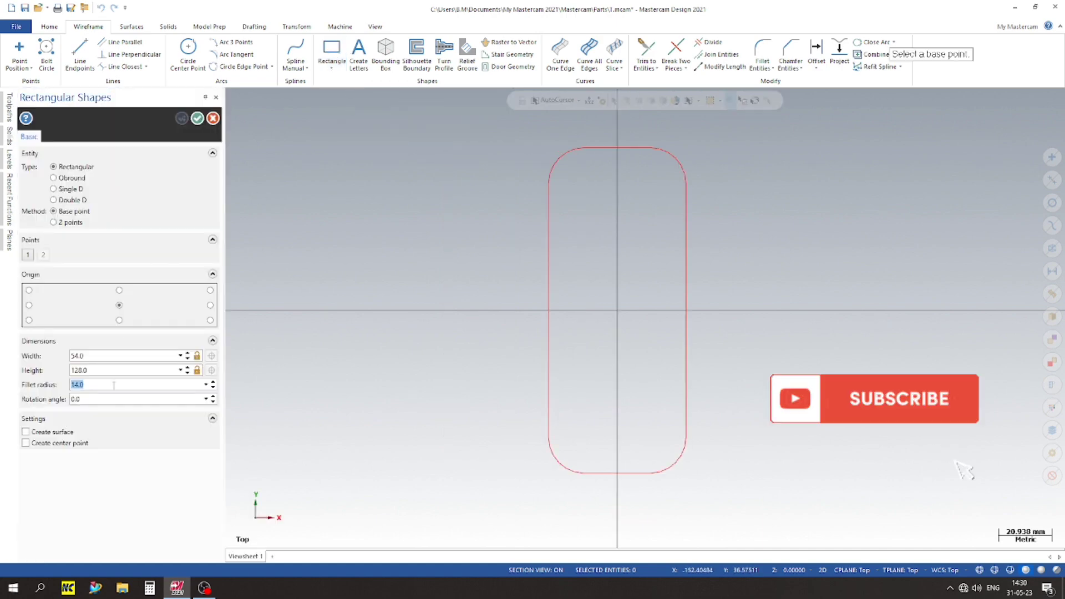
text(0.0)
click(617, 310)
click(587, 234)
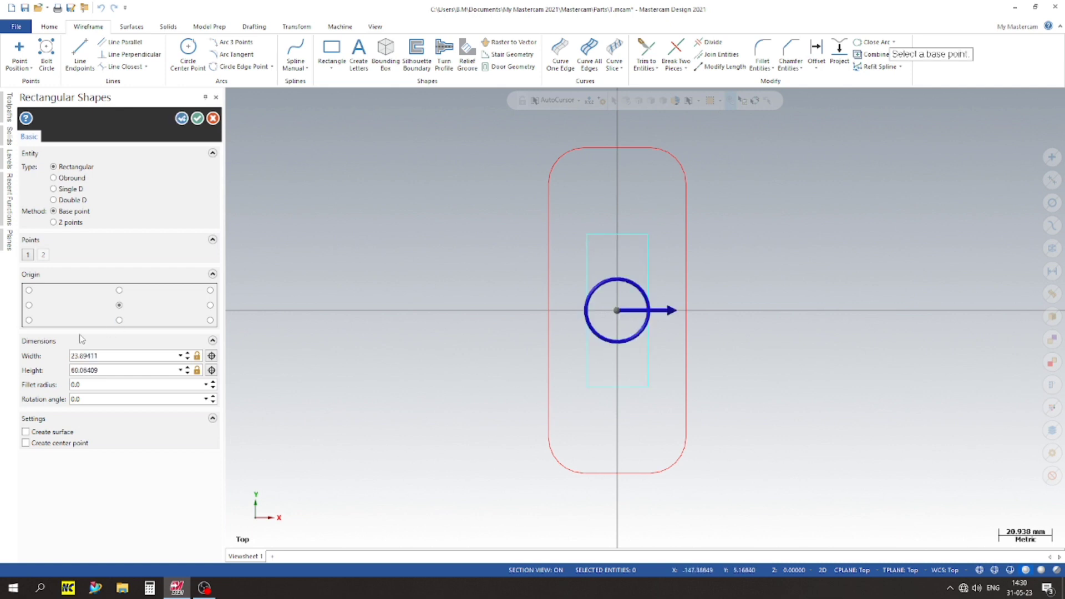
- Set the inner rectangle's height to 70 mm and width to 26 mm
double_click(115, 369)
text(70.0)
double_click(127, 355)
text(26)
click(197, 118)
- Offset a copy of the outer outline's top edge inward by 8 mm
scroll(435, 231, up, 2)
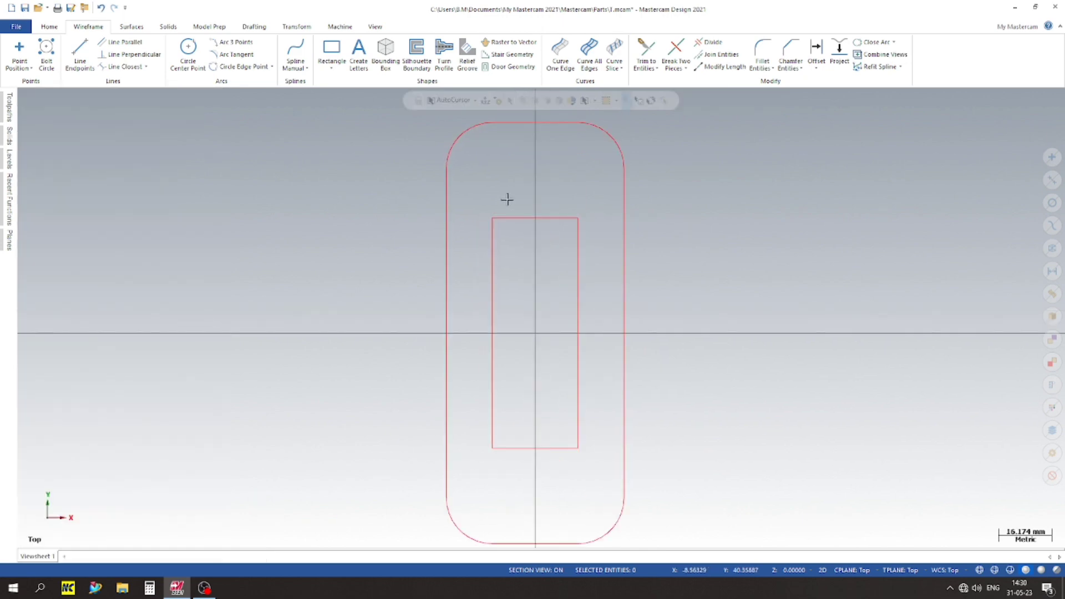
scroll(507, 199, down, 2)
scroll(526, 266, up, 2)
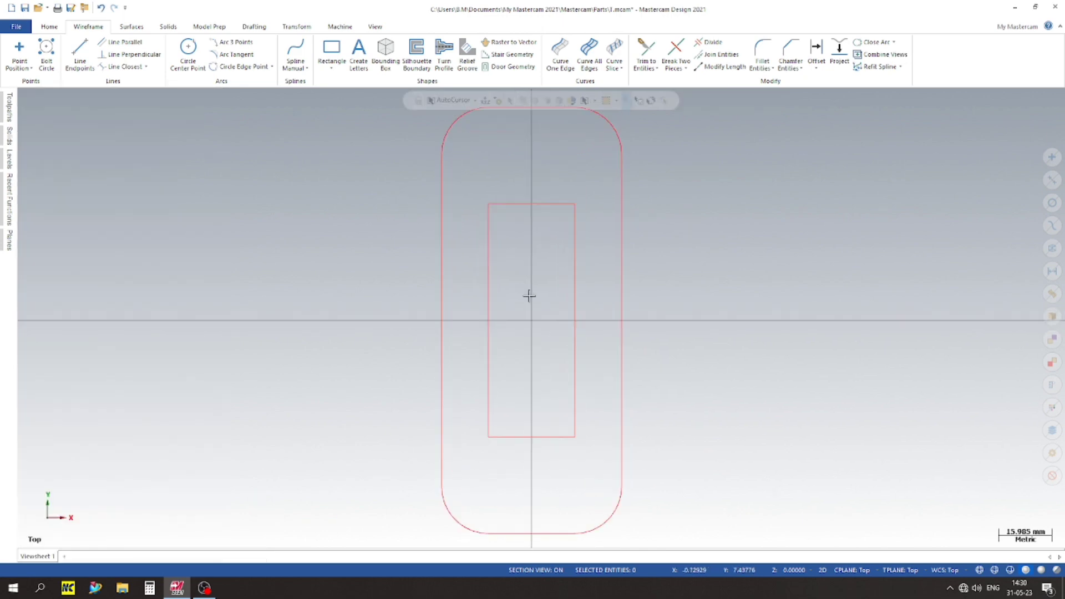
scroll(522, 384, down, 2)
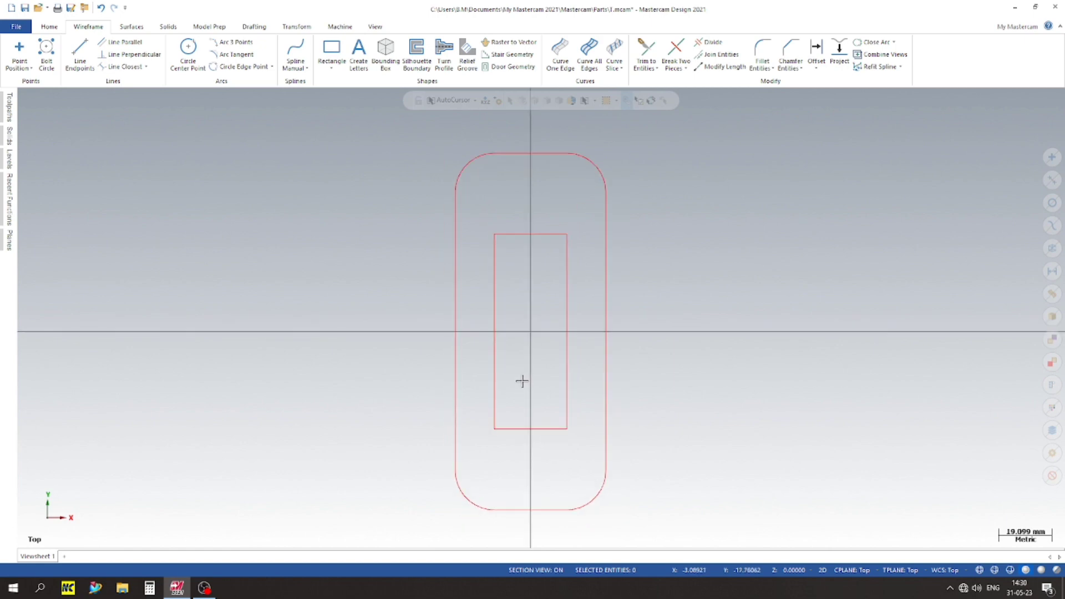
scroll(549, 194, up, 1)
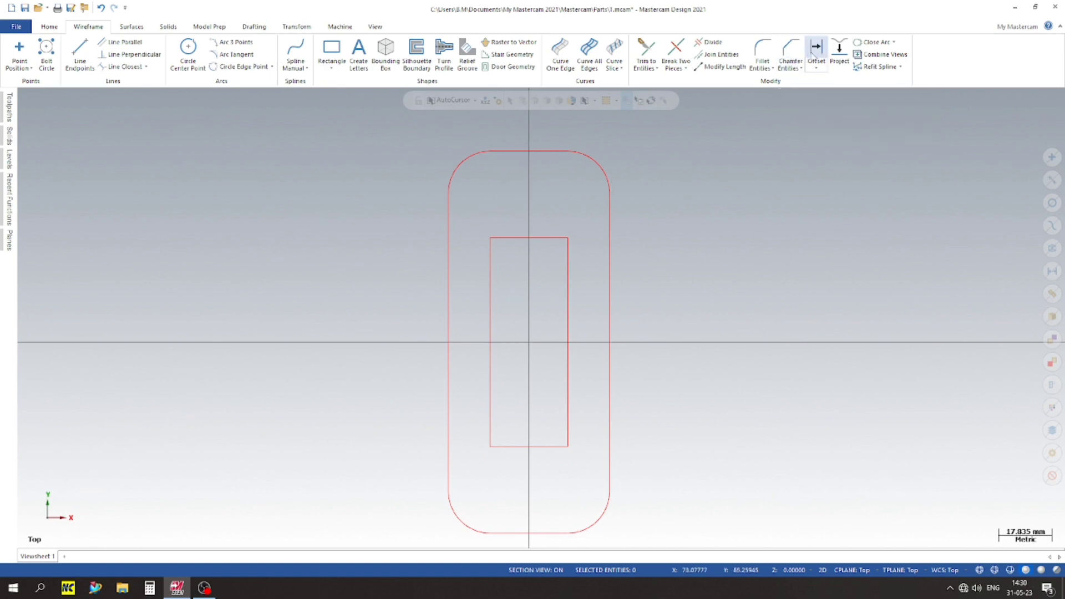
click(816, 55)
text(8)
key(Return)
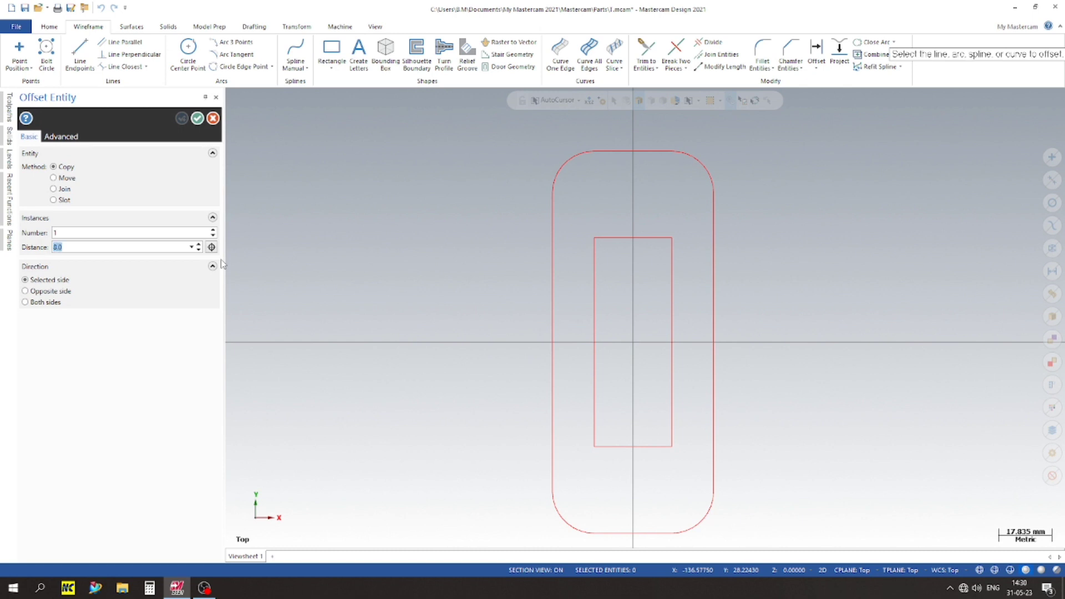
click(634, 151)
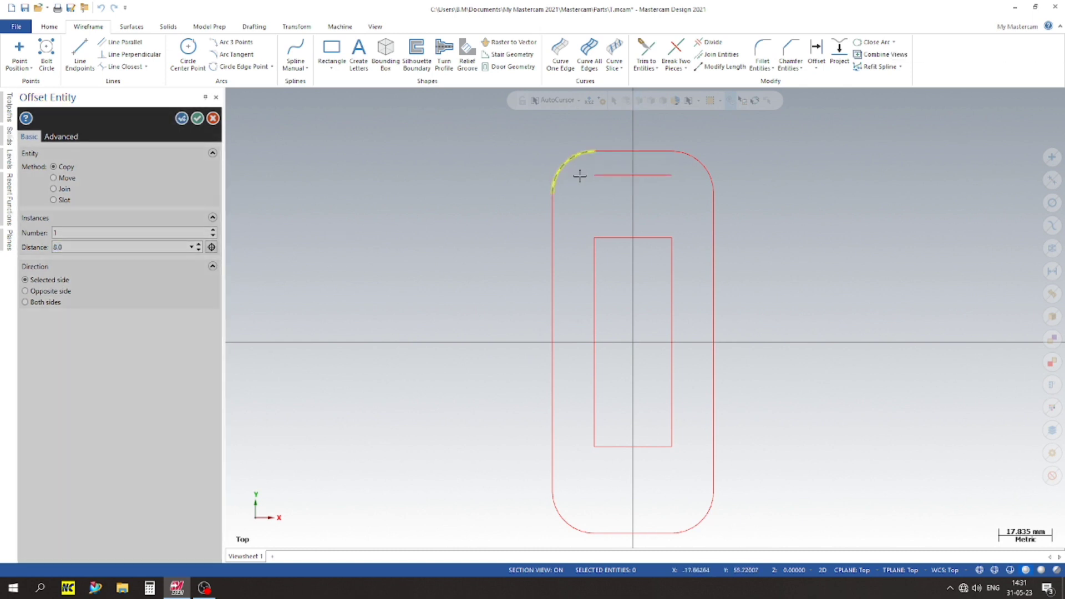
- Offset copies of the outline's two upper corner arcs inward by 8 mm
click(577, 170)
click(697, 158)
click(688, 177)
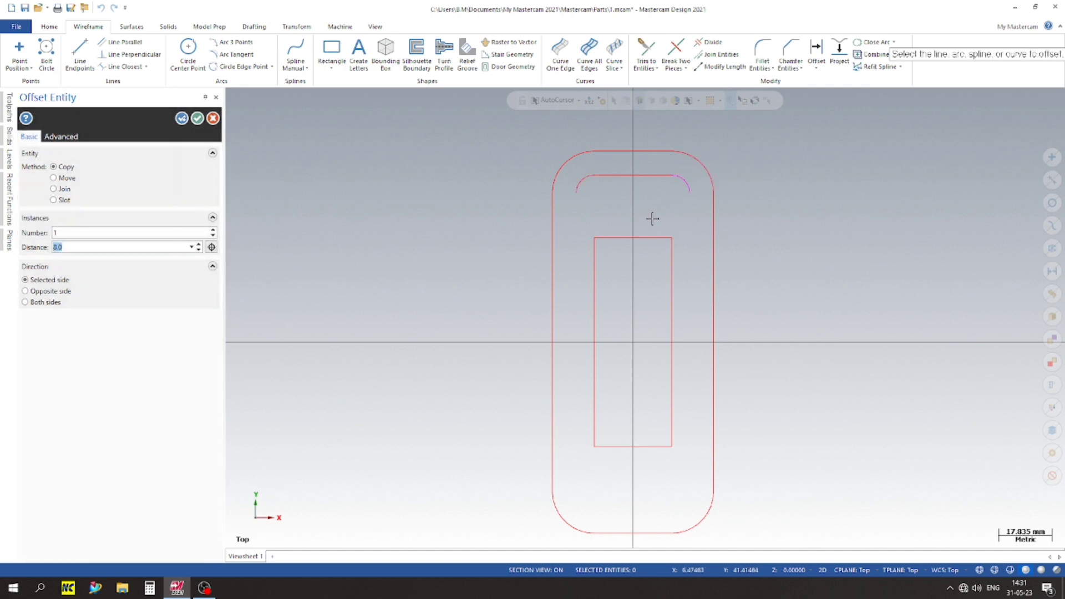
scroll(641, 193, up, 2)
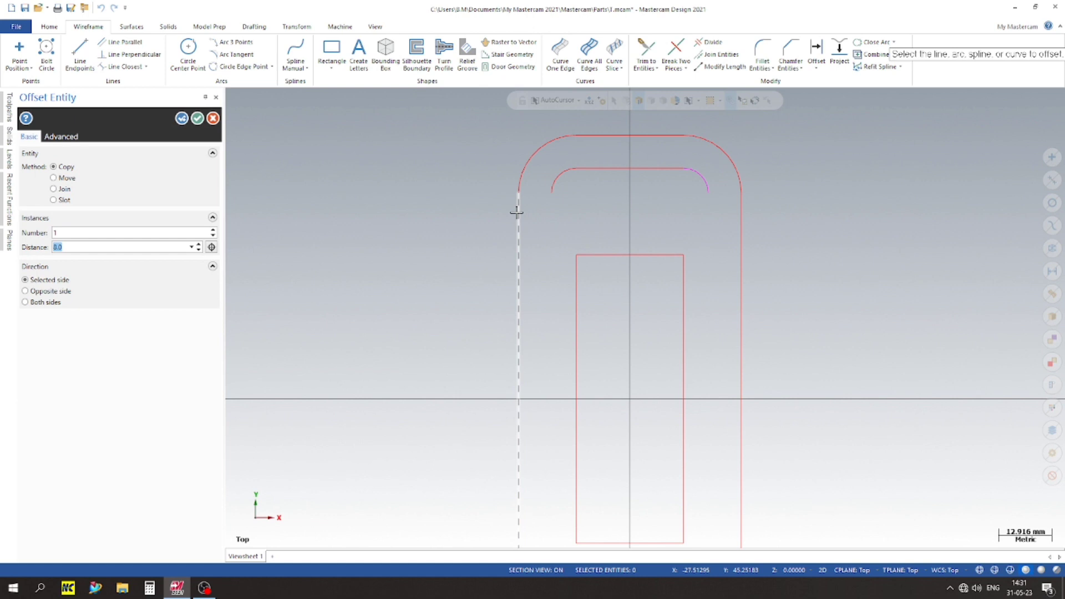
click(212, 118)
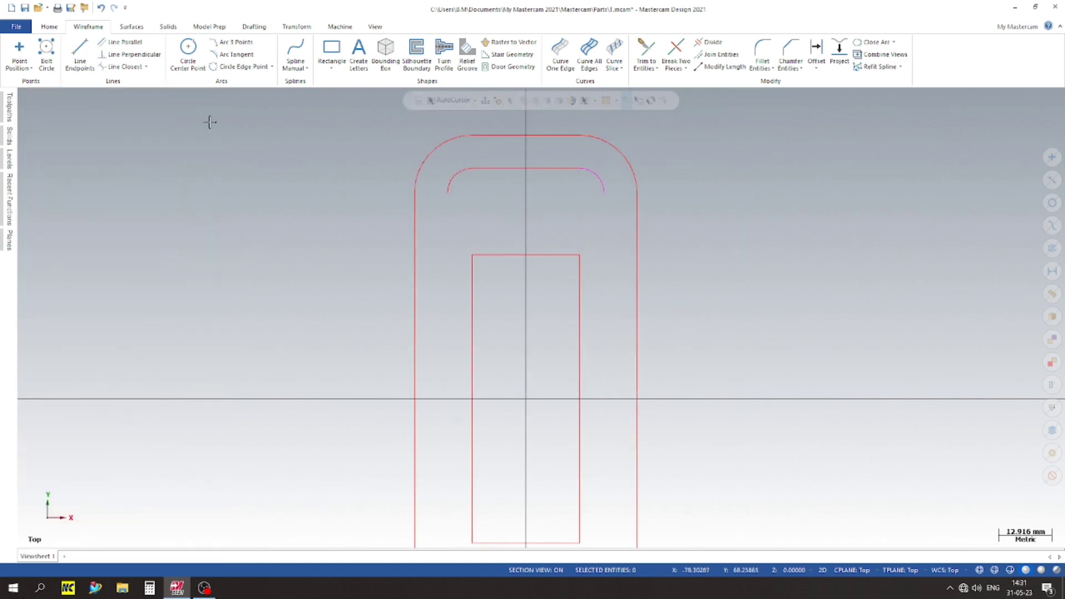
- Delete the two offset corner arcs
click(447, 179)
click(603, 184)
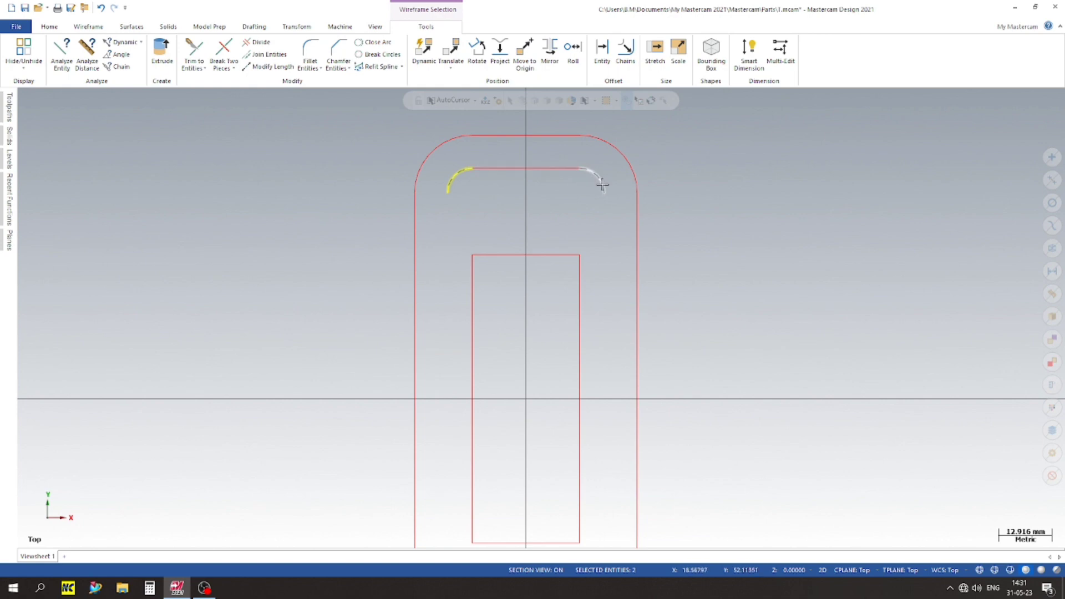
key(Delete)
- Draw a vertical line about 31 mm long downward from the midpoint of the offset top line
scroll(592, 355, down, 1)
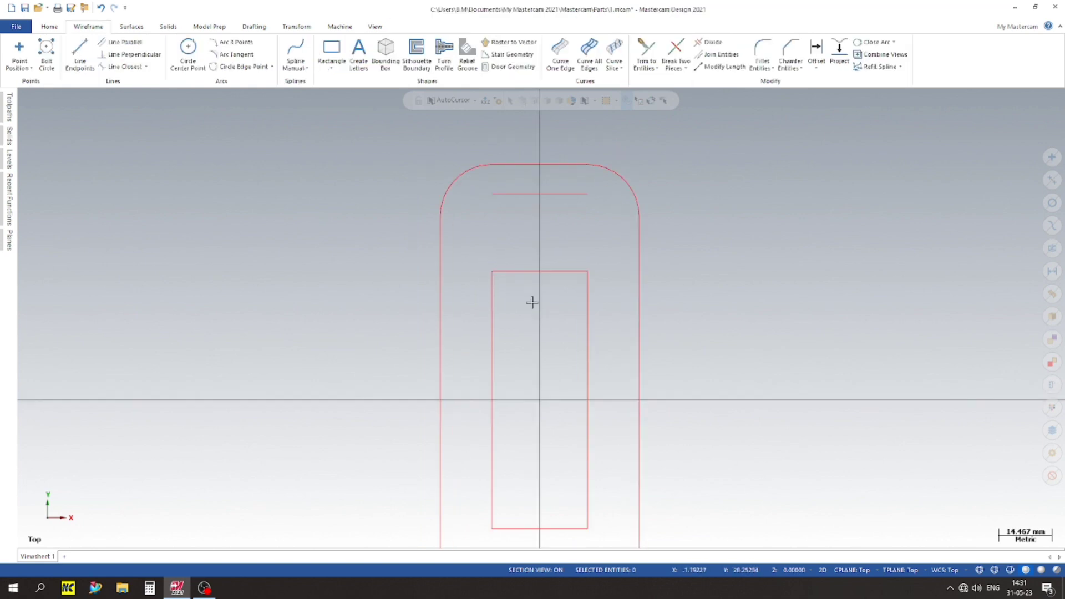
click(81, 53)
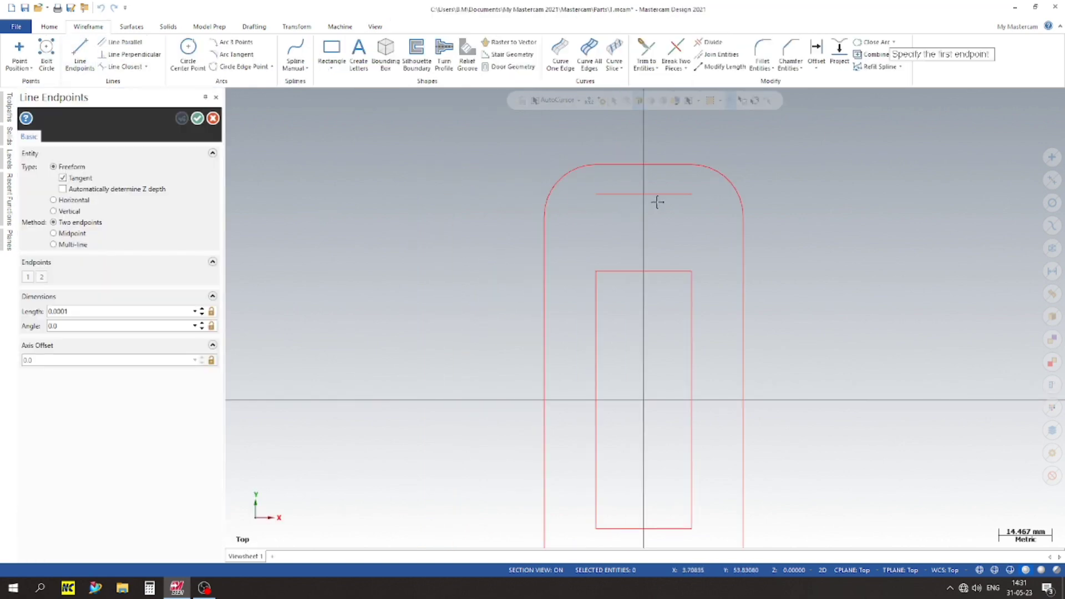
click(644, 194)
click(644, 308)
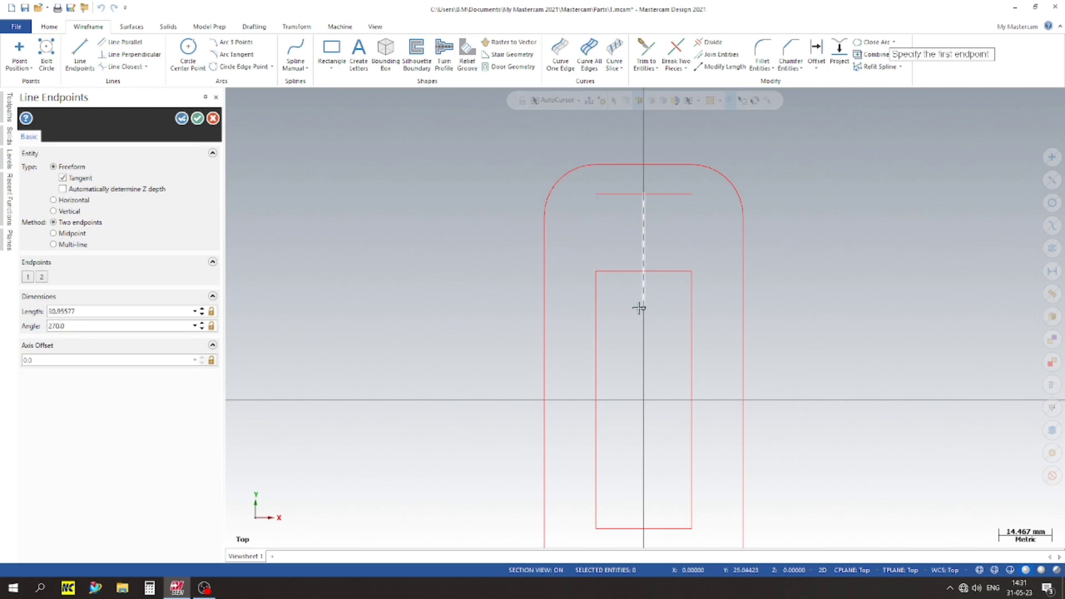
click(197, 118)
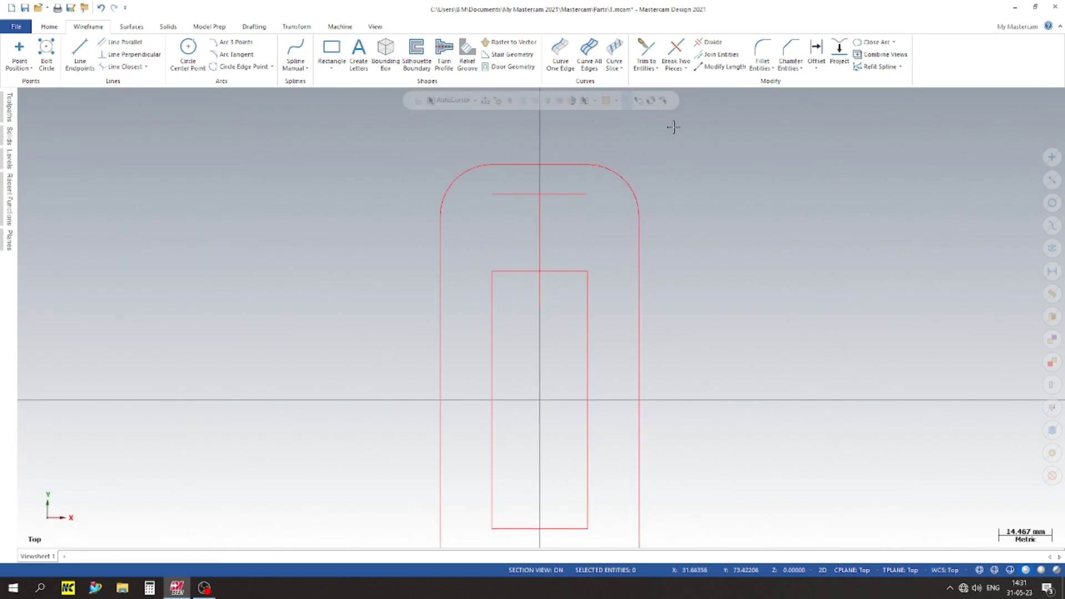
- Offset copies of the vertical centre line by 19 mm to both sides
click(816, 51)
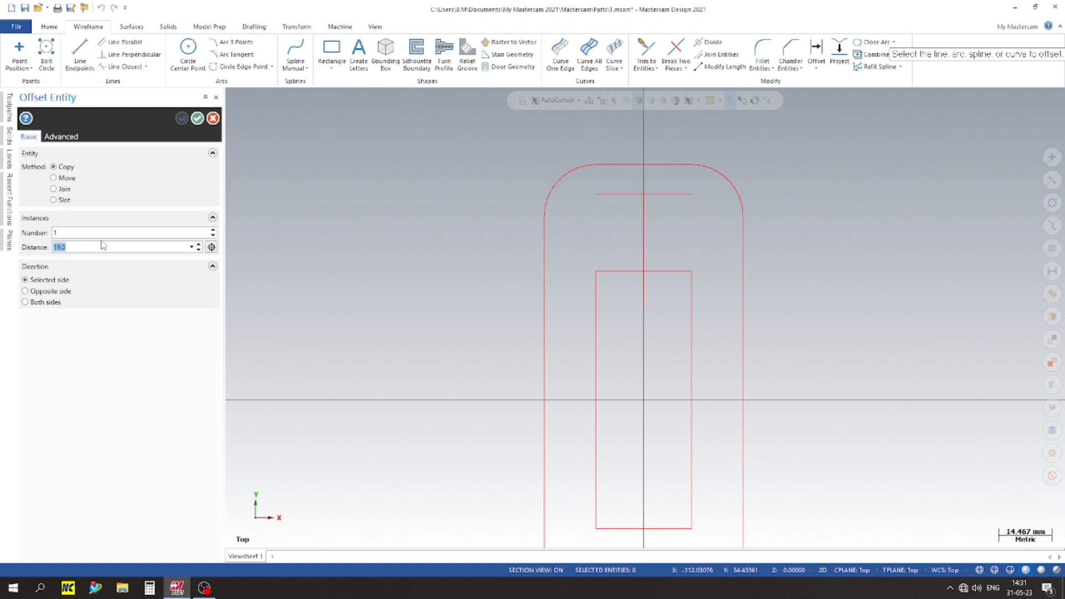
click(644, 222)
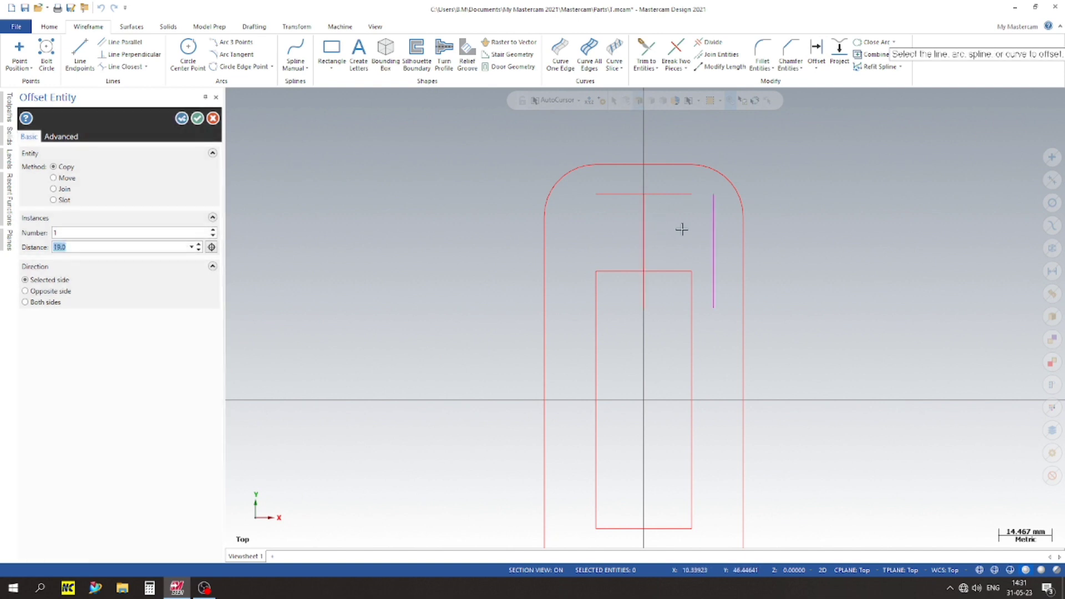
click(682, 229)
click(642, 222)
click(197, 117)
- Trim both 19 mm offset lines and the inner rectangle's top edge to shared corners with the Trim 2 entities method
scroll(507, 202, up, 2)
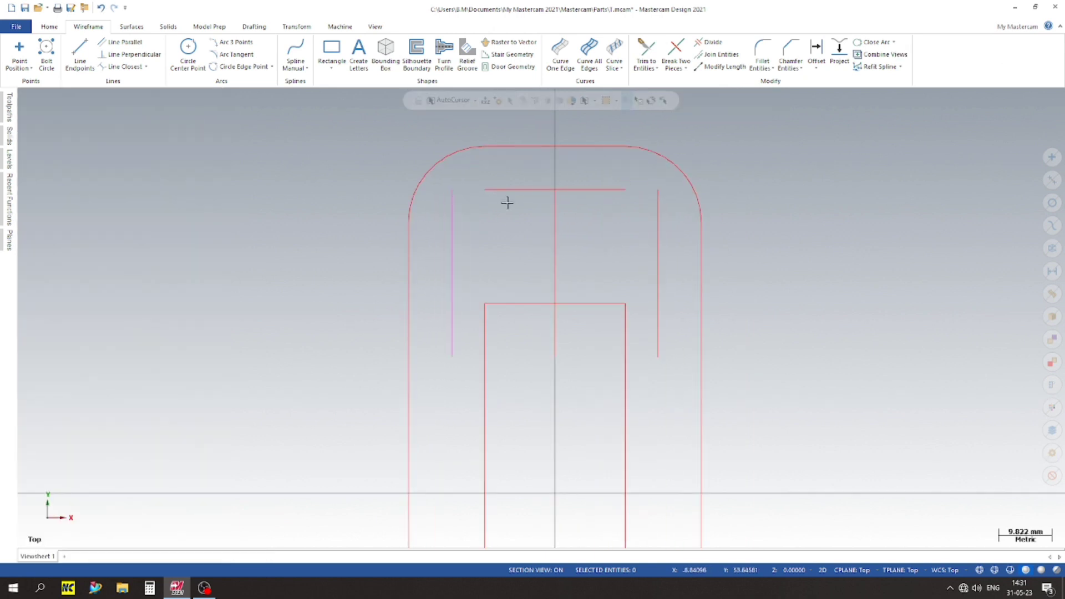
scroll(507, 202, down, 1)
scroll(487, 248, up, 1)
scroll(516, 257, down, 1)
scroll(538, 224, up, 1)
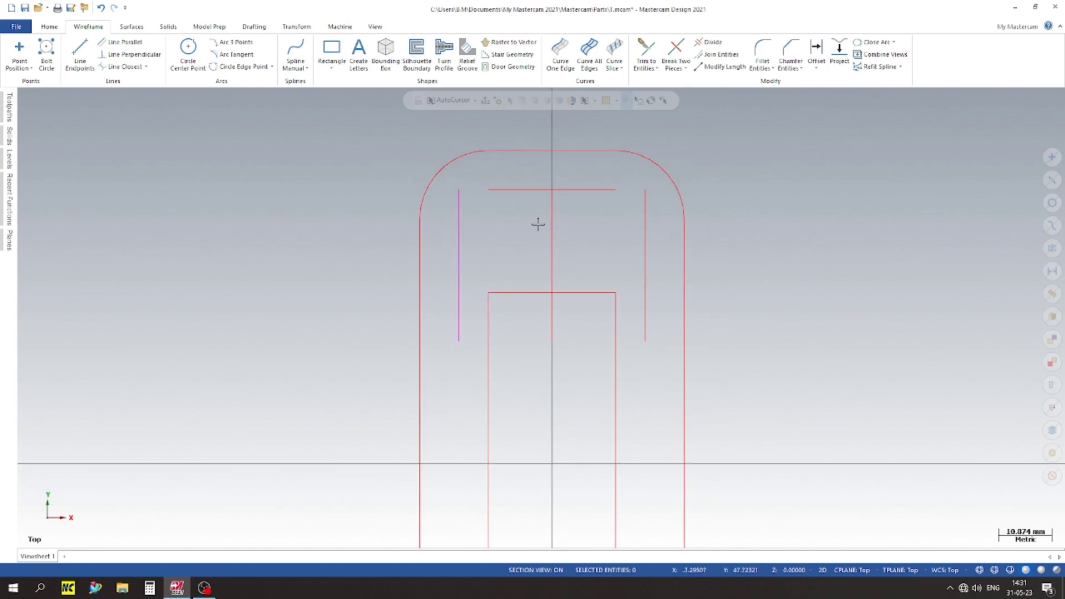
click(645, 56)
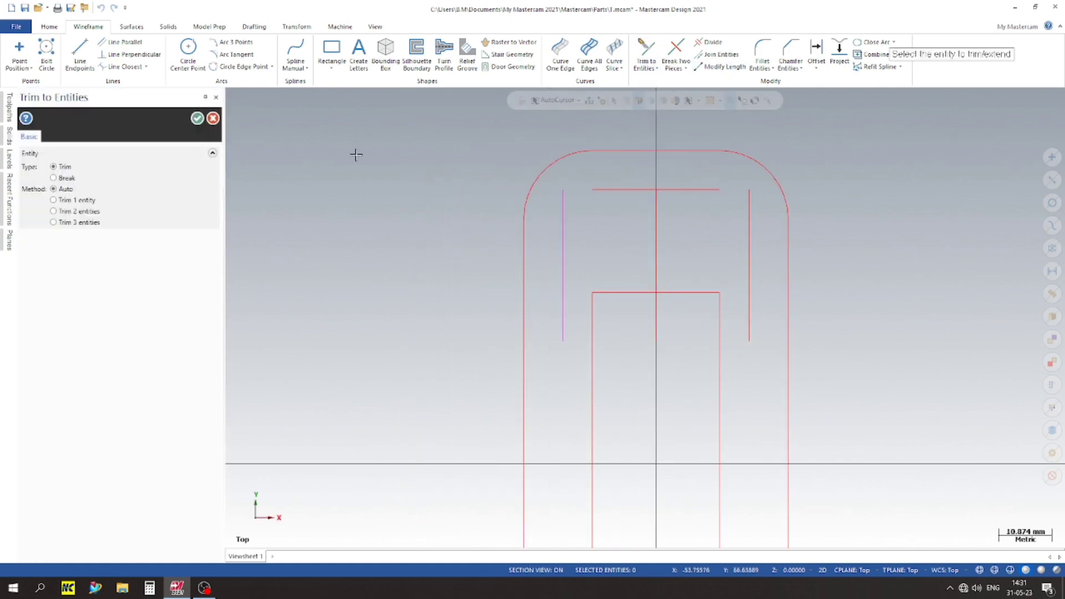
click(71, 213)
click(563, 277)
click(613, 292)
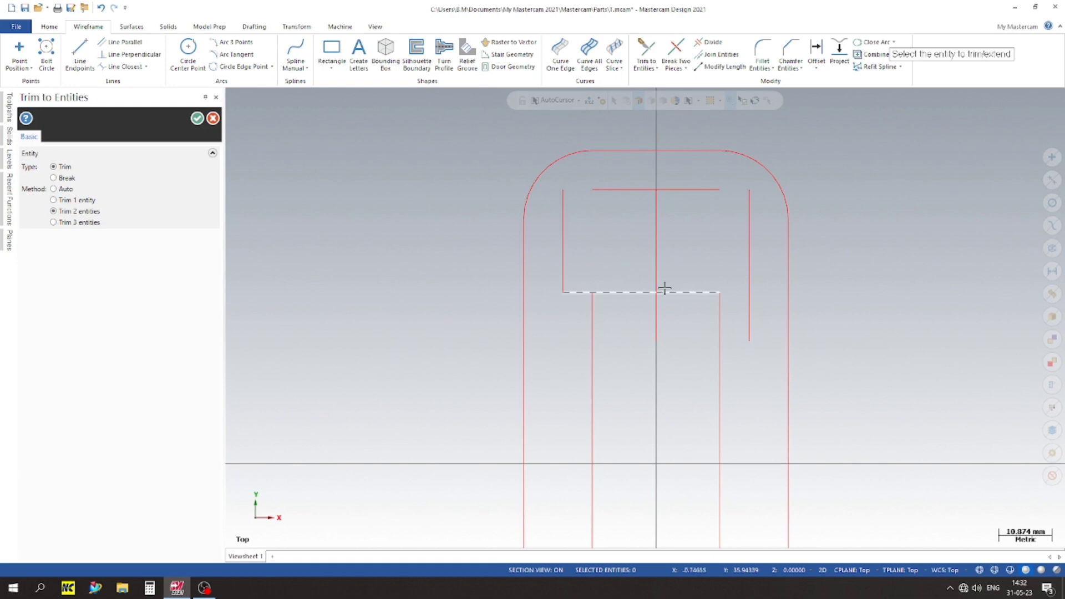
click(703, 291)
click(746, 261)
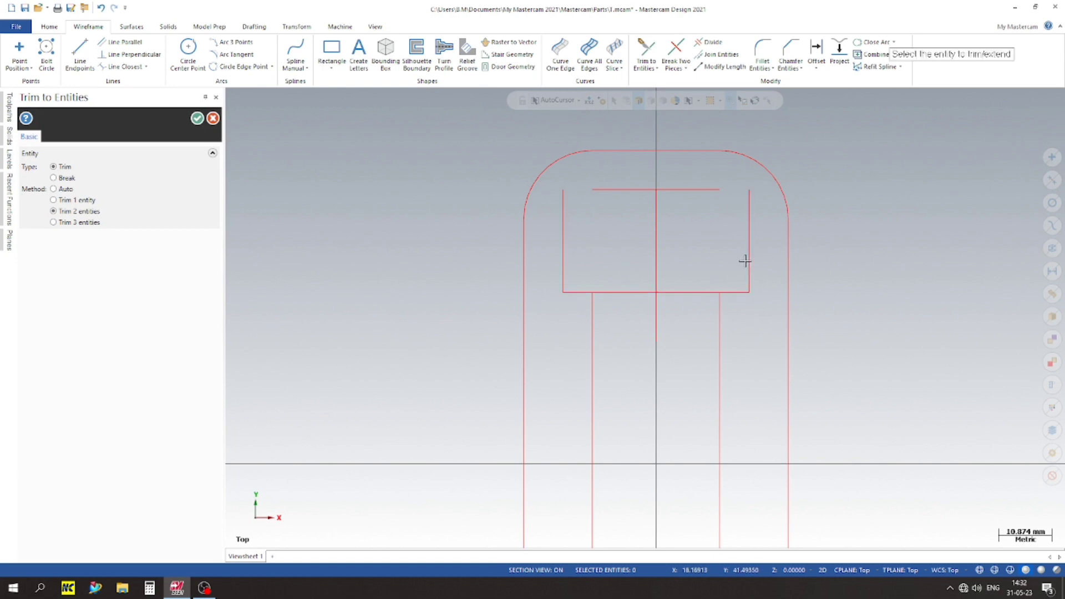
- Trim the inner top line and the two short vertical lines to shared corners with the Trim 2 entities method
click(713, 190)
click(749, 210)
click(614, 189)
click(564, 205)
- Try to trim the inner rectangle's lower edge and the stem line on its negative X side to a shared corner
click(581, 293)
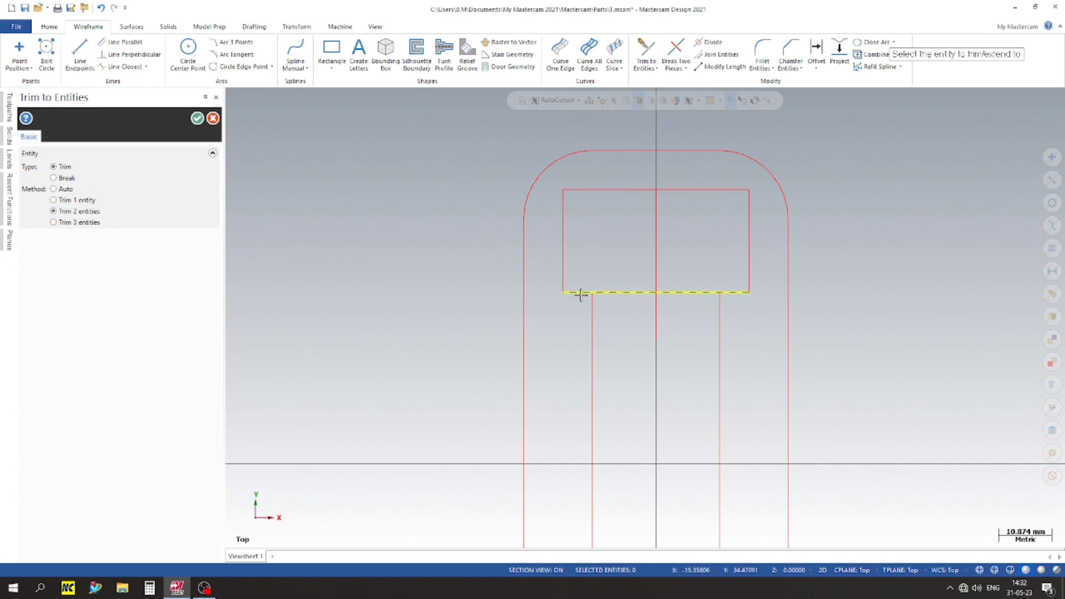
click(592, 309)
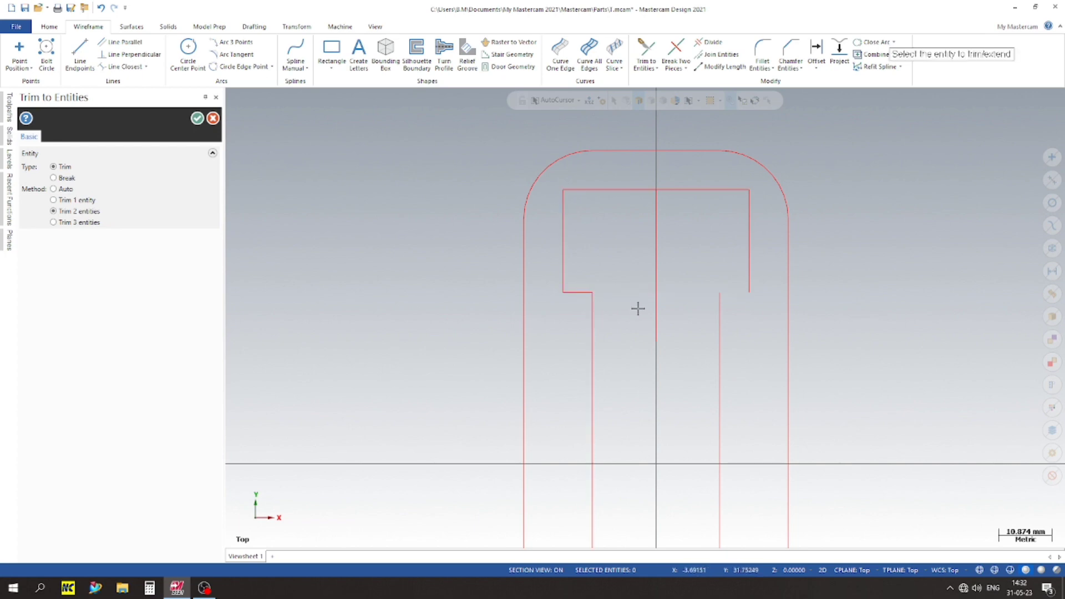
click(100, 7)
click(213, 118)
- Divide away the segment of the inner rectangle's lower edge that lies between the two stem lines
click(709, 42)
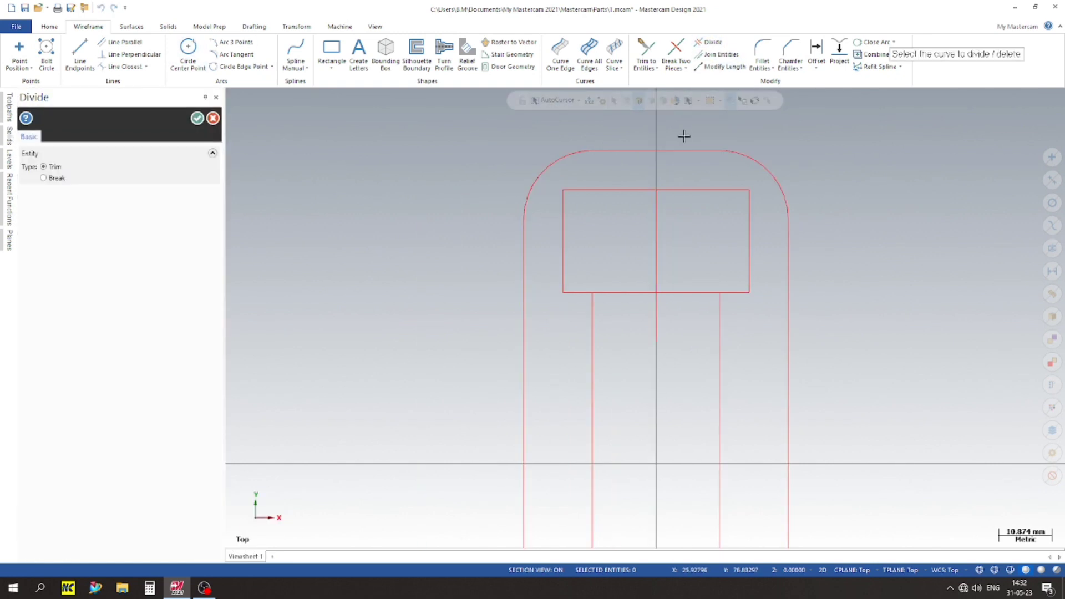
click(694, 292)
click(197, 118)
- Delete the vertical centre line running down from the inner profile's top edge
scroll(522, 260, up, 2)
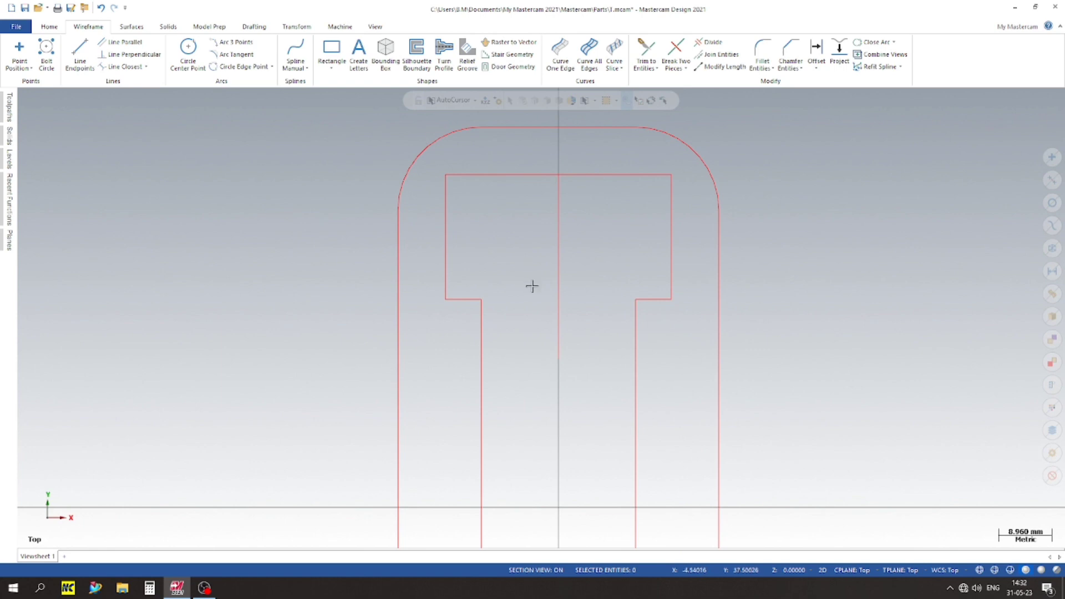
scroll(531, 287, up, 2)
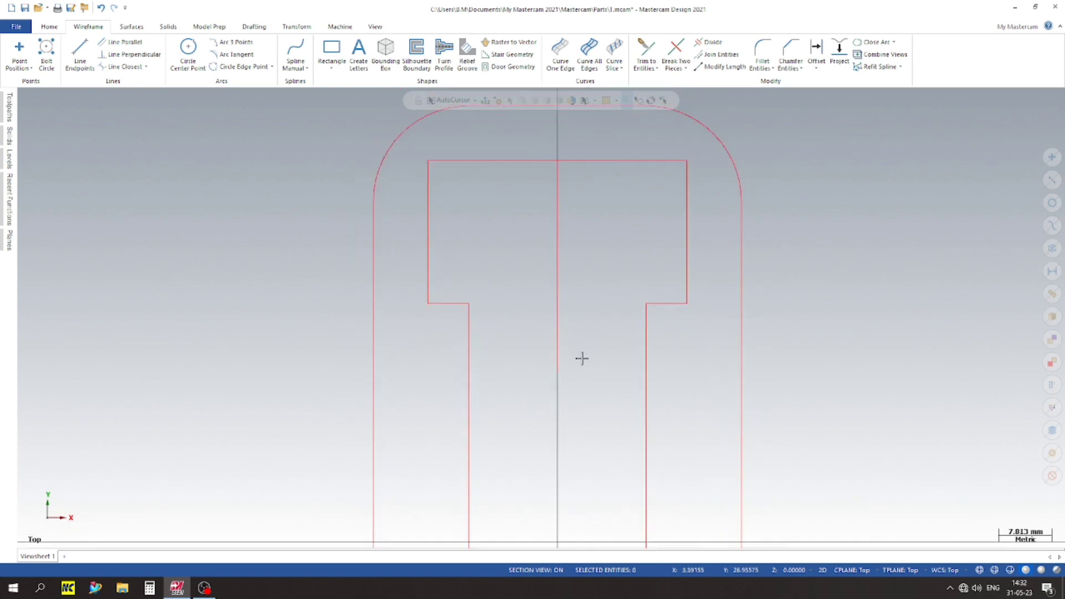
scroll(584, 335, down, 2)
scroll(527, 314, up, 1)
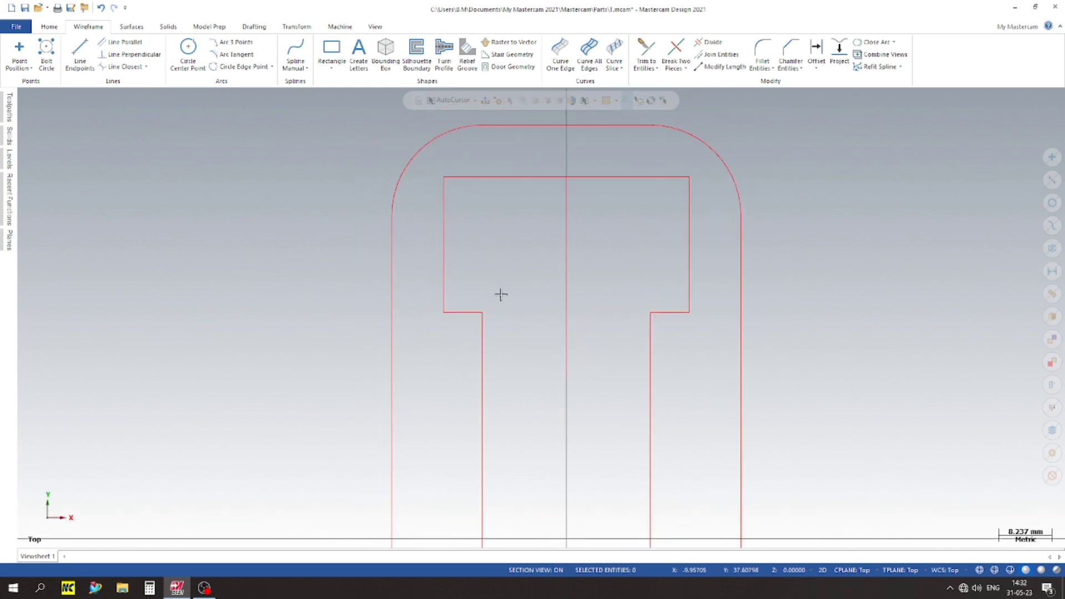
scroll(544, 306, down, 1)
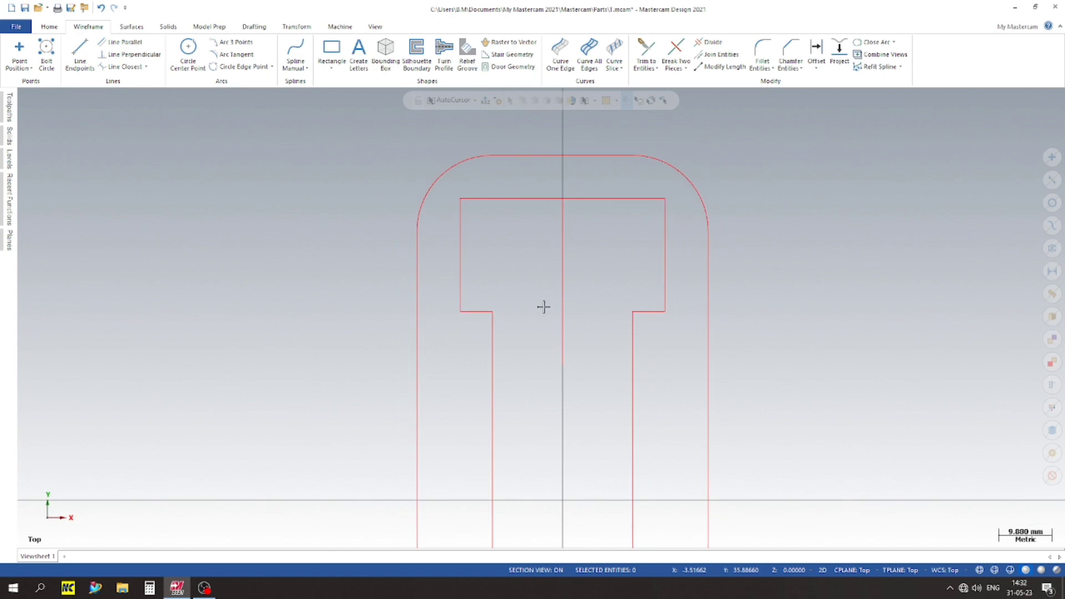
scroll(585, 274, up, 1)
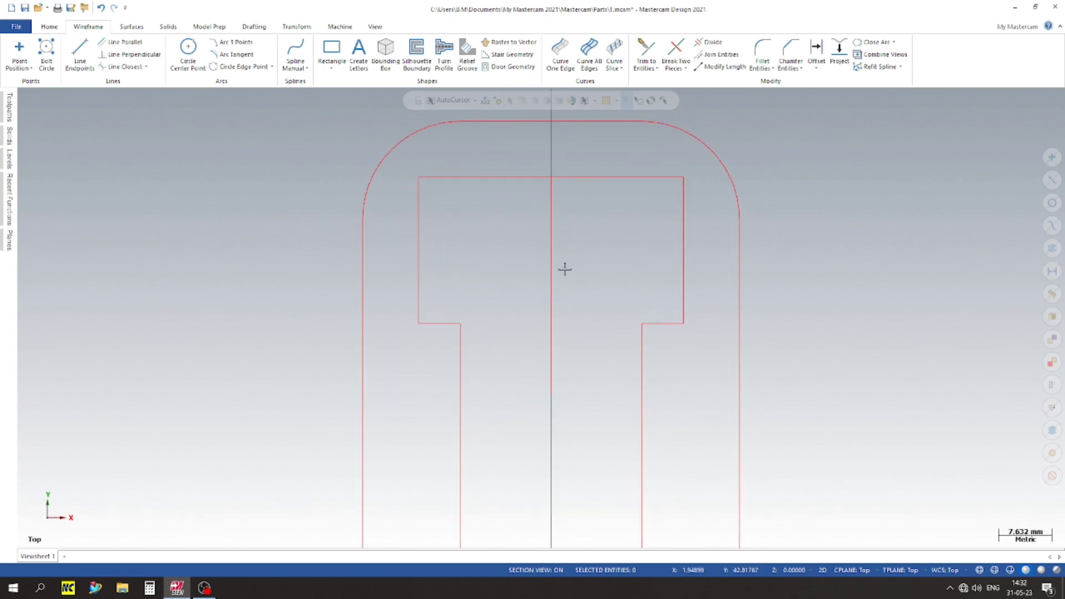
scroll(546, 292, down, 1)
click(550, 291)
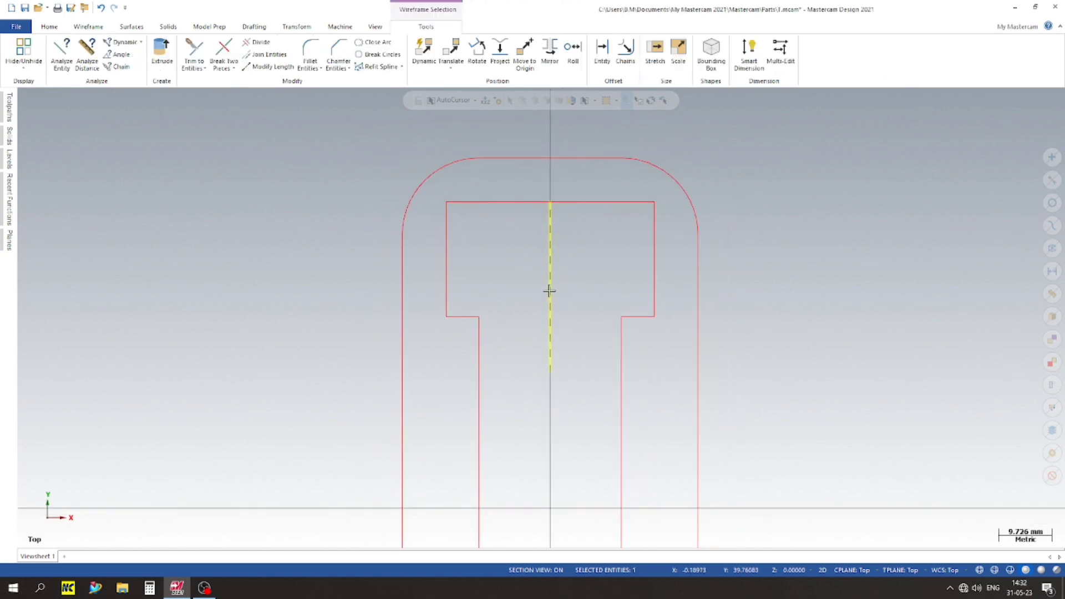
key(Delete)
- Fillet the two upper corners of the inner profile's head with radius 5.0 and trimmed entities
click(763, 65)
click(774, 97)
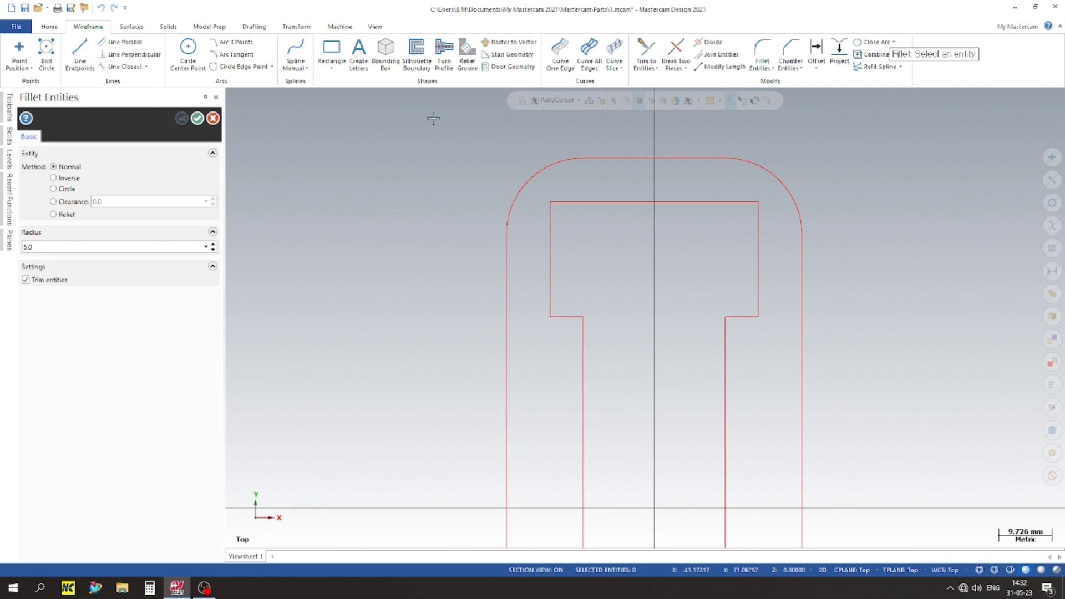
scroll(444, 114, up, 2)
click(578, 247)
click(614, 230)
click(761, 229)
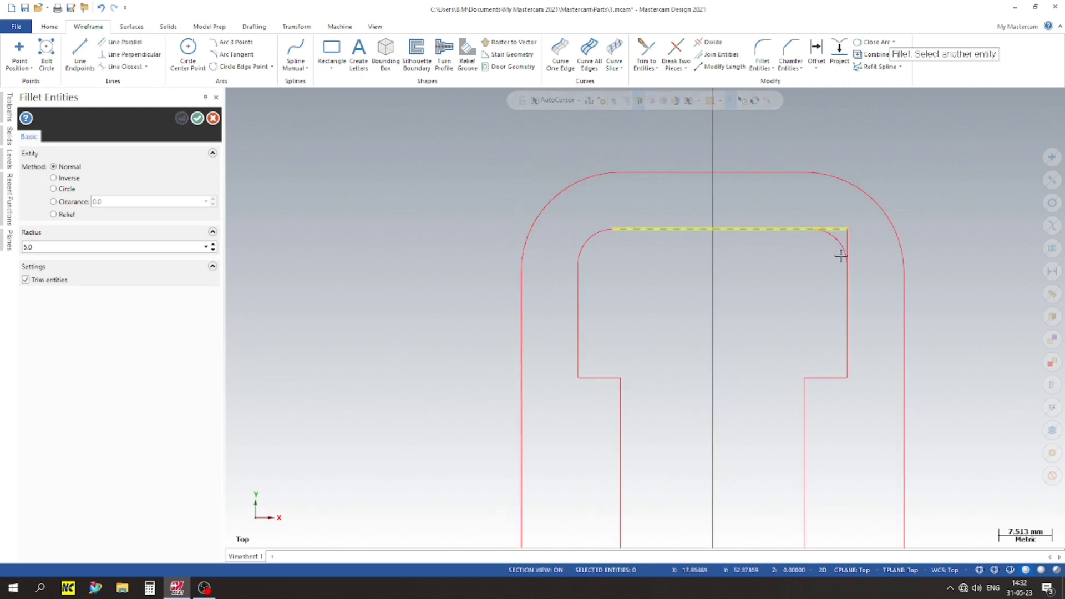
click(846, 271)
- Fillet the two lower outer corners of the inner profile's head with the same 5.0 radius
click(850, 318)
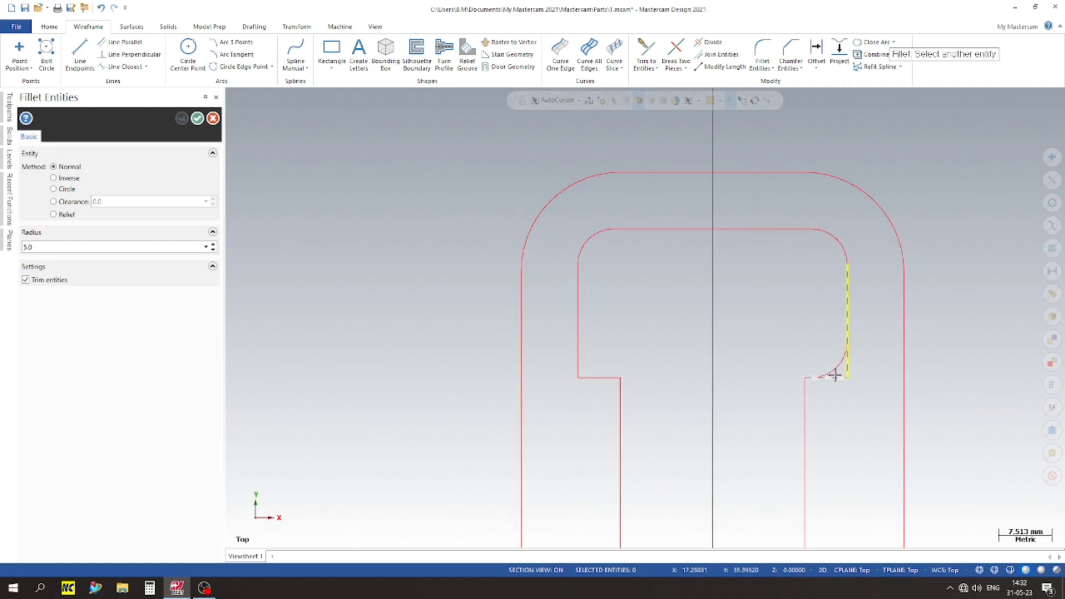
click(835, 376)
click(578, 350)
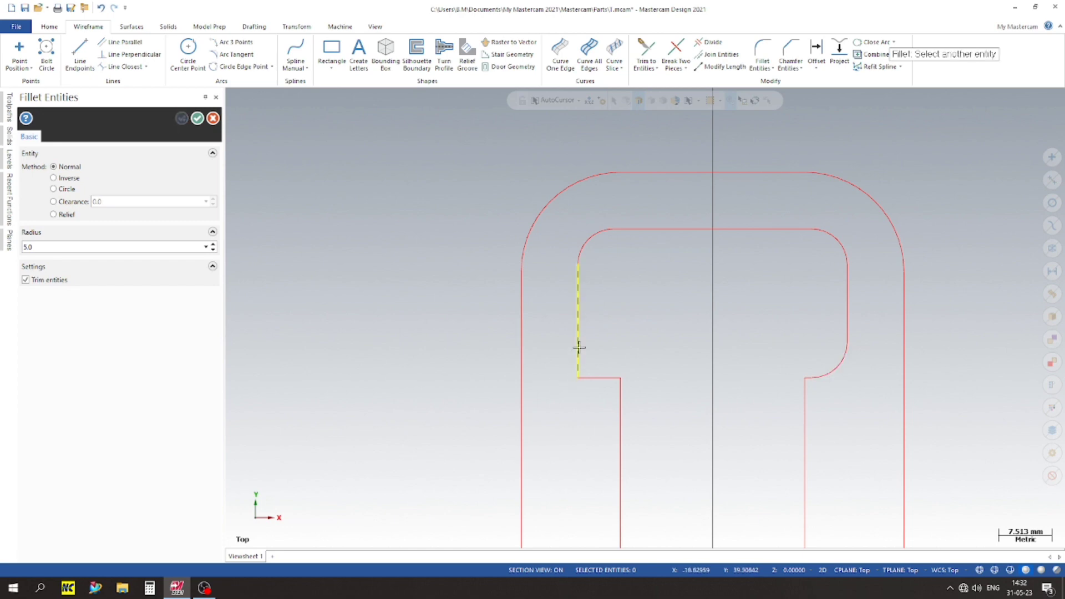
click(607, 377)
scroll(795, 380, up, 2)
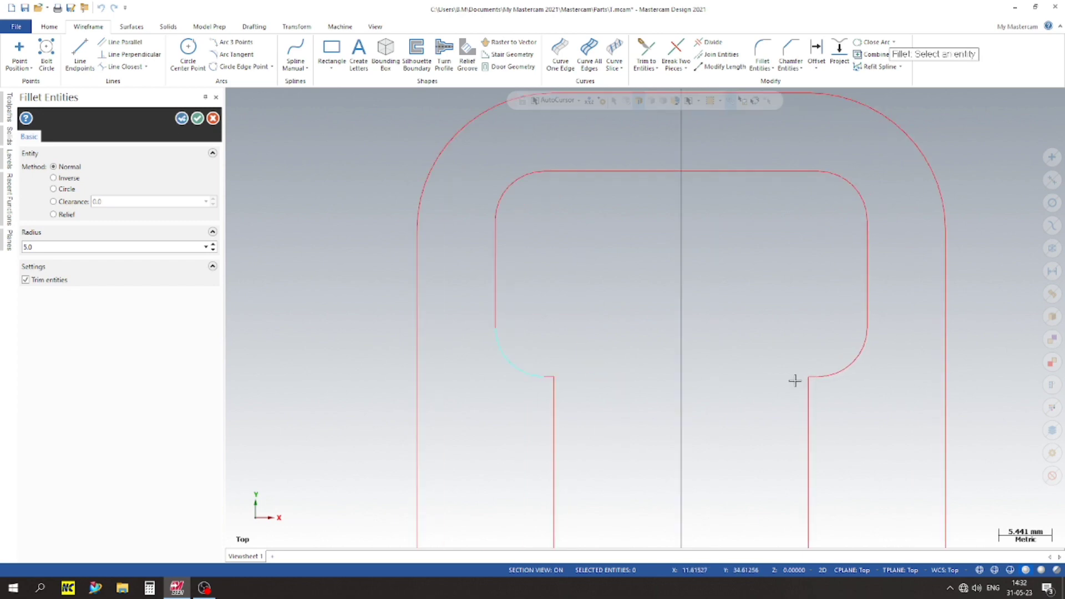
scroll(694, 325, down, 9)
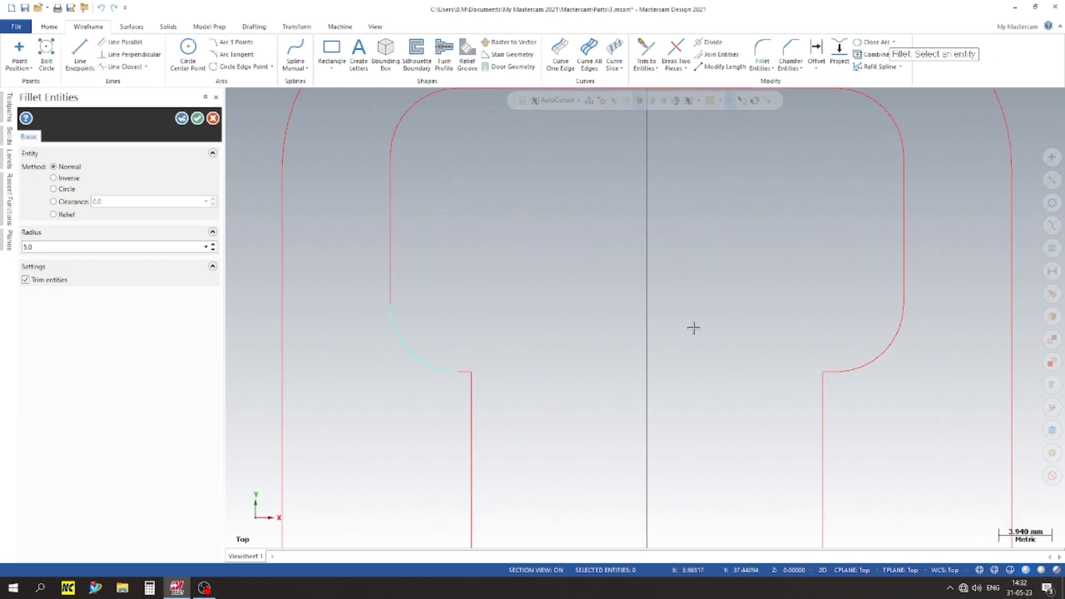
click(198, 118)
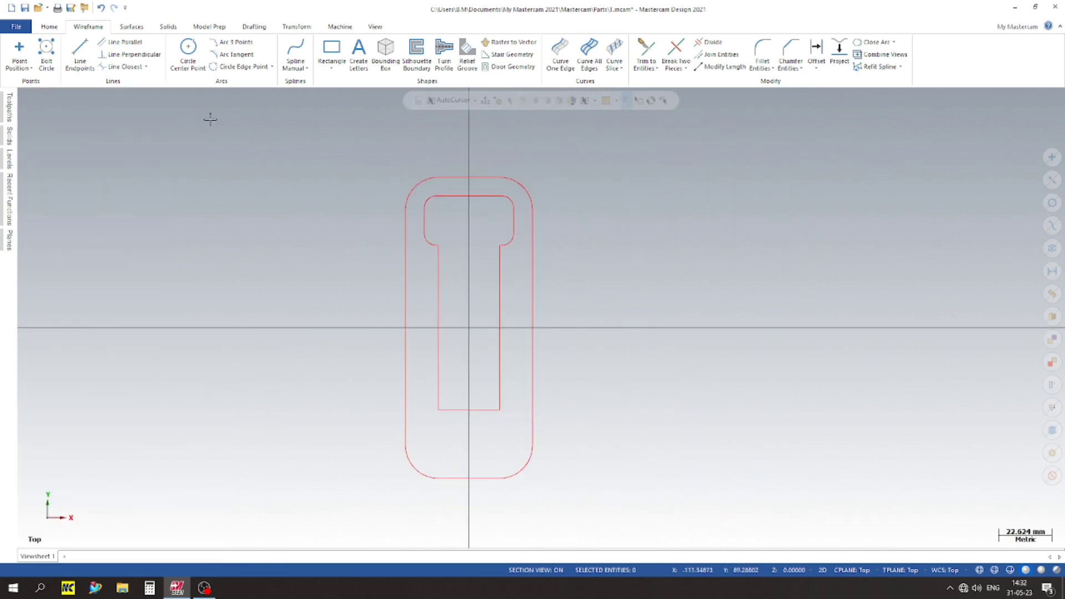
- Delete the short horizontal line closing the lower end of the inner profile's stem
scroll(421, 352, up, 2)
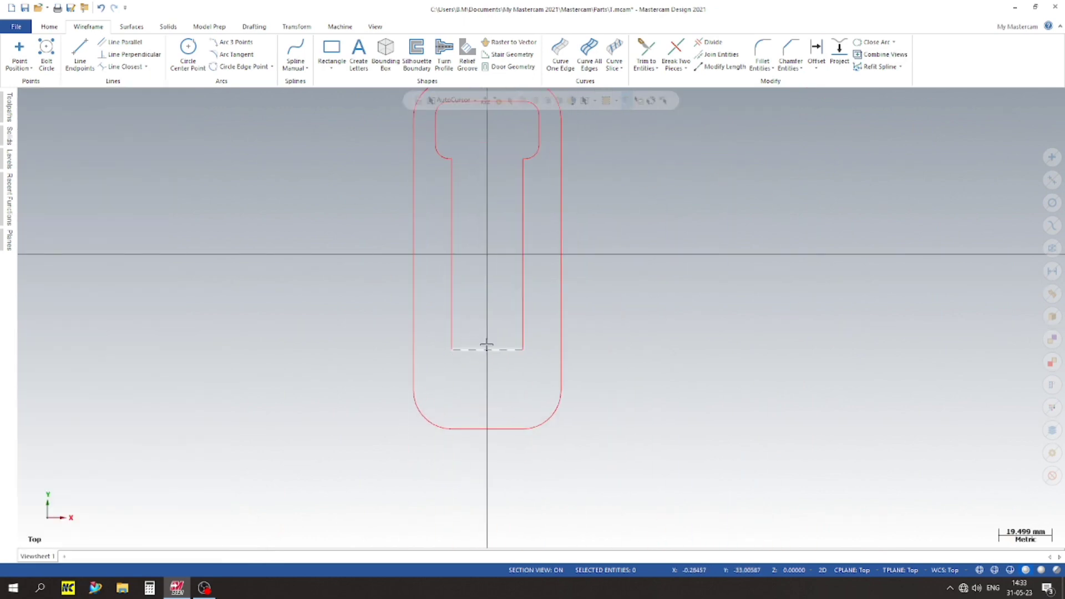
scroll(530, 351, down, 3)
scroll(500, 328, up, 3)
scroll(506, 332, down, 1)
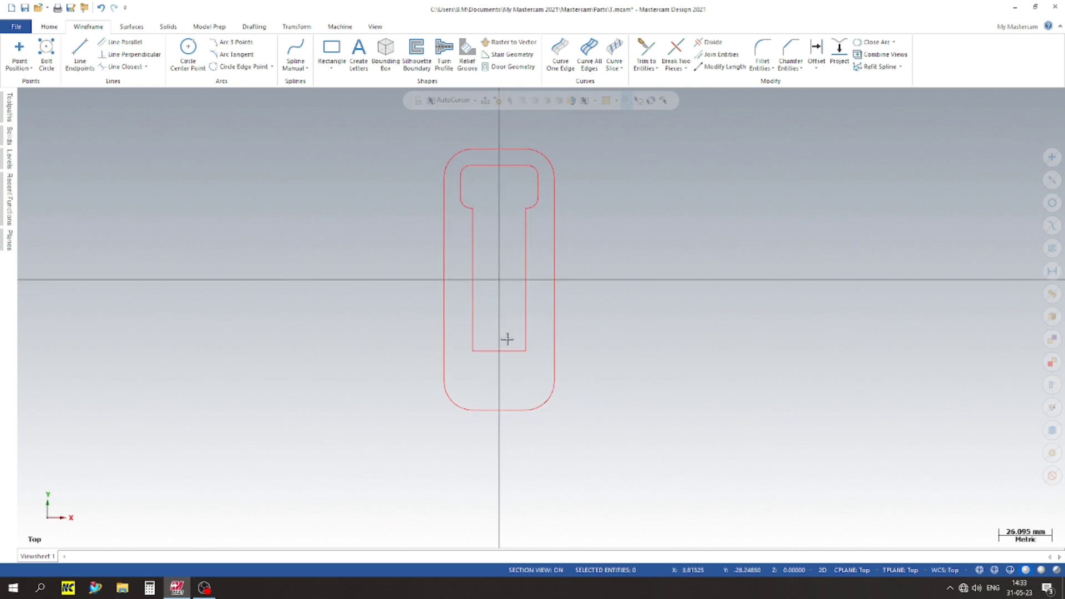
click(504, 351)
key(Delete)
- Mirror a copy of the inner profile's head about the X axis with Y offset 0.0 and clear the result colours
drag(690, 280, 395, 162)
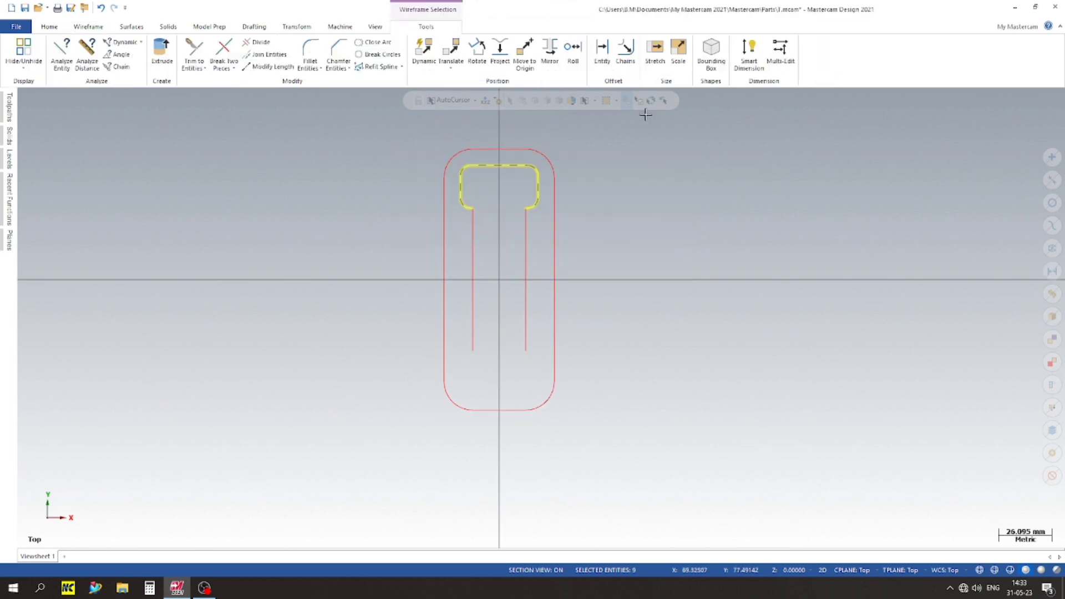
click(550, 51)
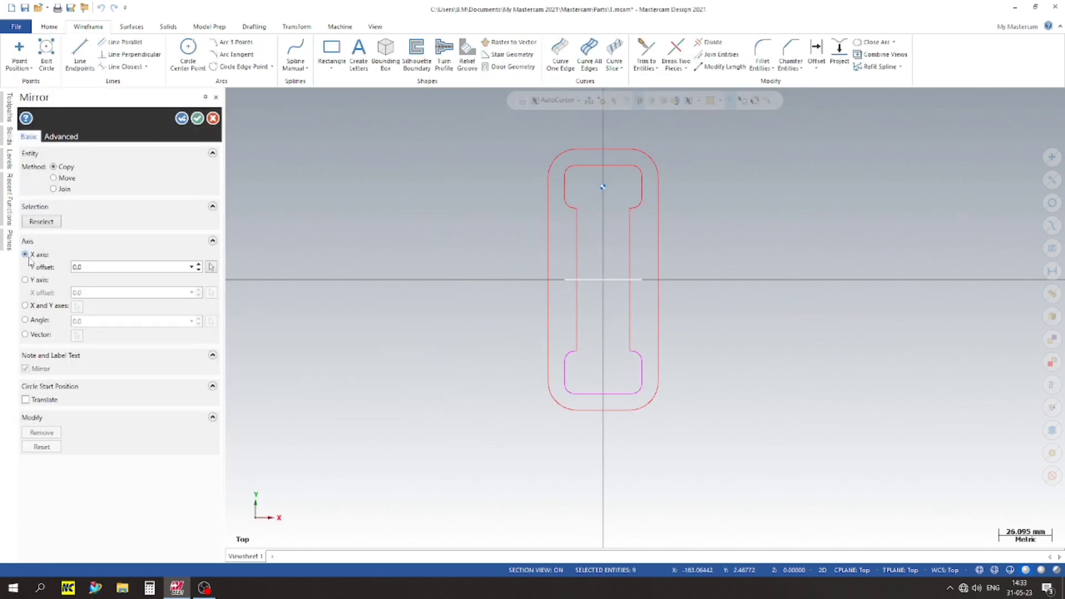
click(198, 118)
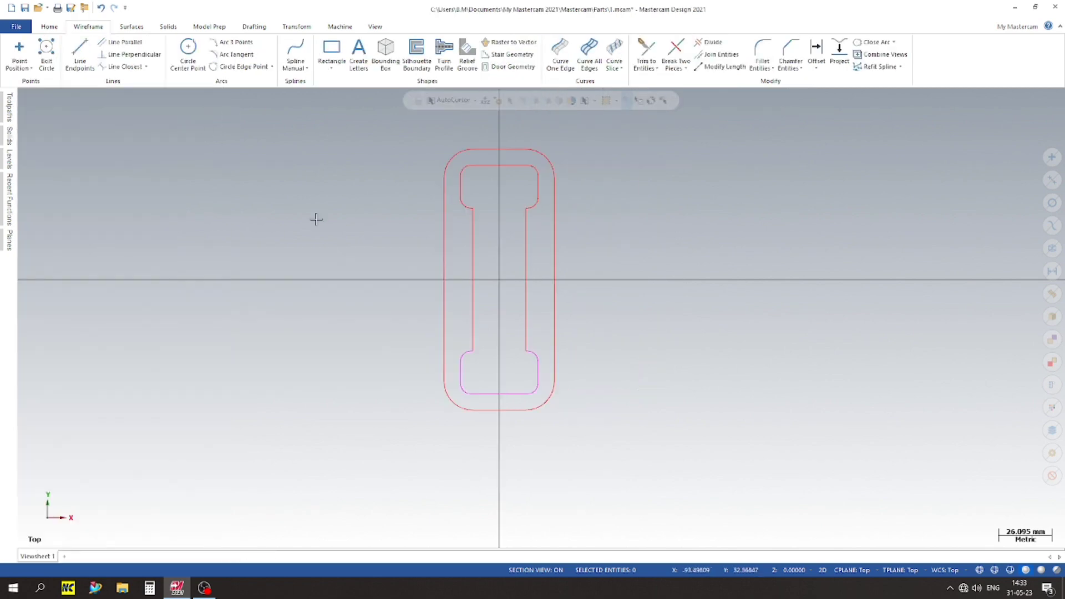
right_click(651, 165)
- Examine the mirrored inner profile and switch to the isometric view
scroll(481, 320, up, 2)
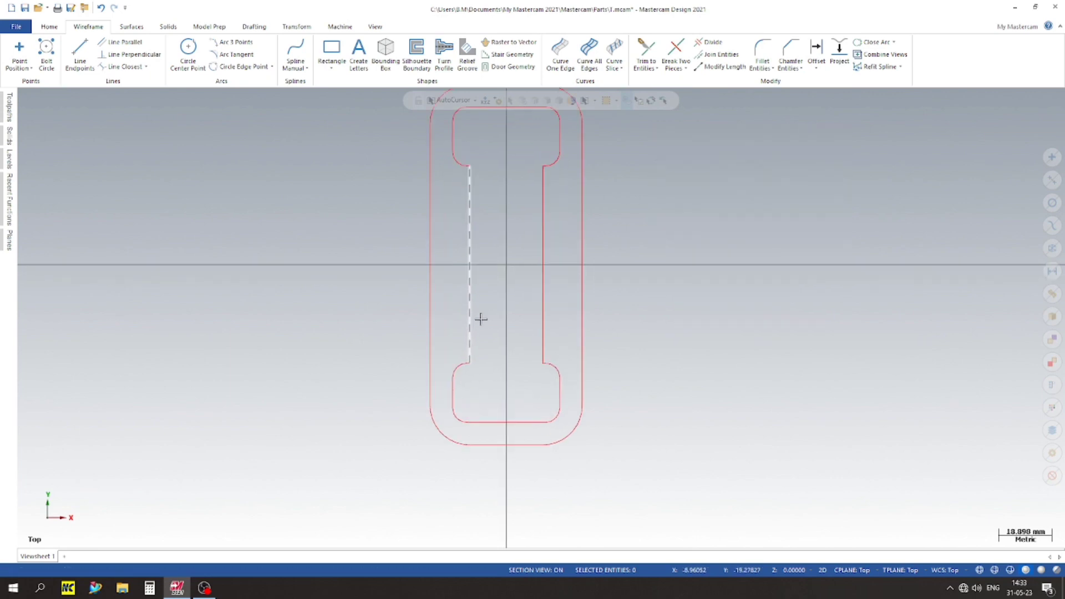
scroll(485, 316, up, 3)
scroll(498, 368, down, 4)
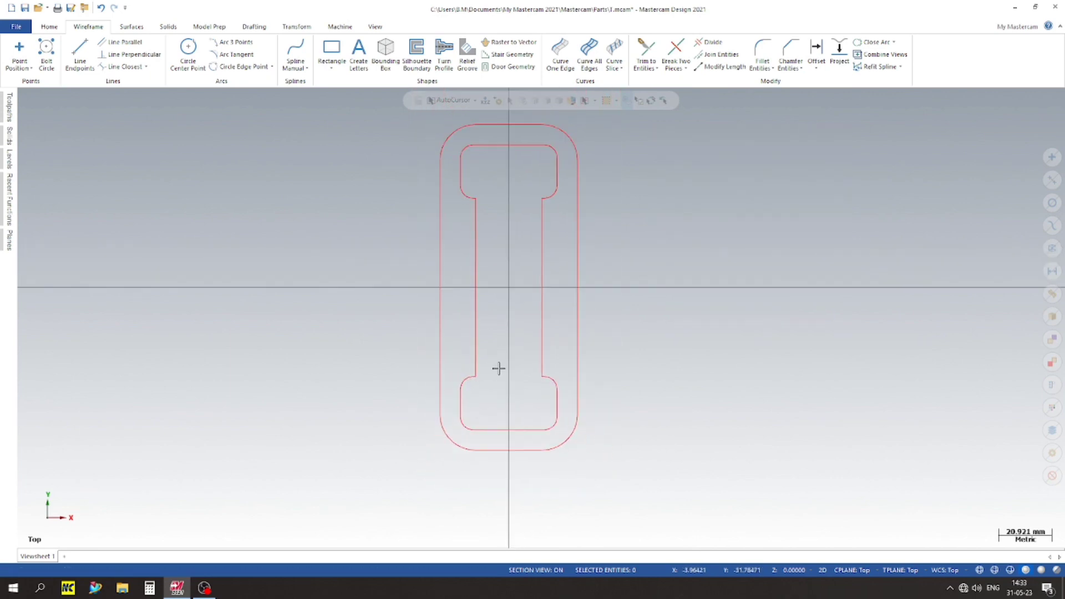
scroll(443, 285, down, 4)
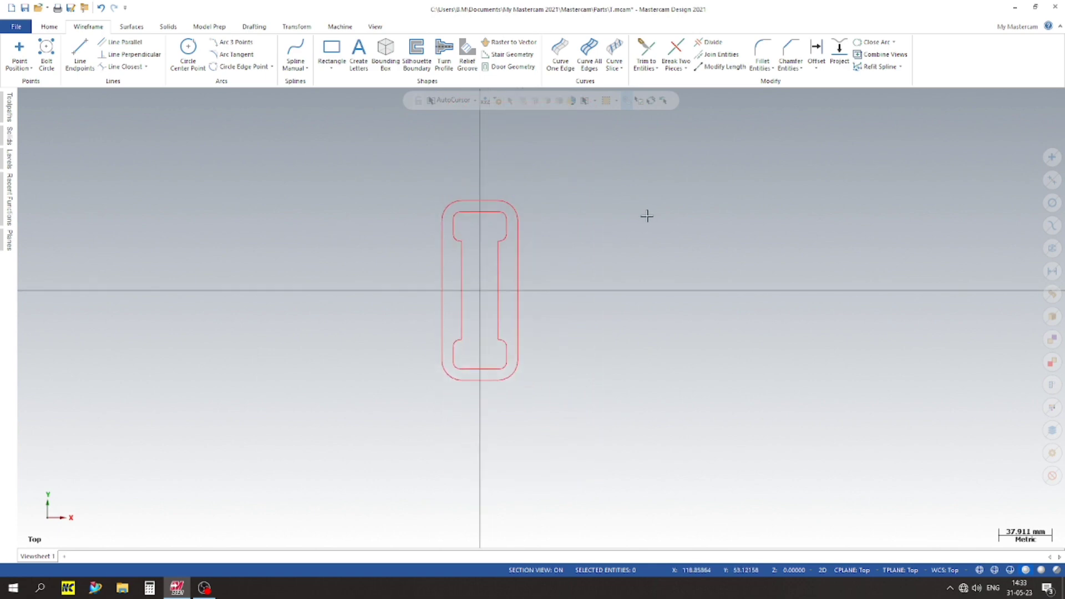
right_click(619, 221)
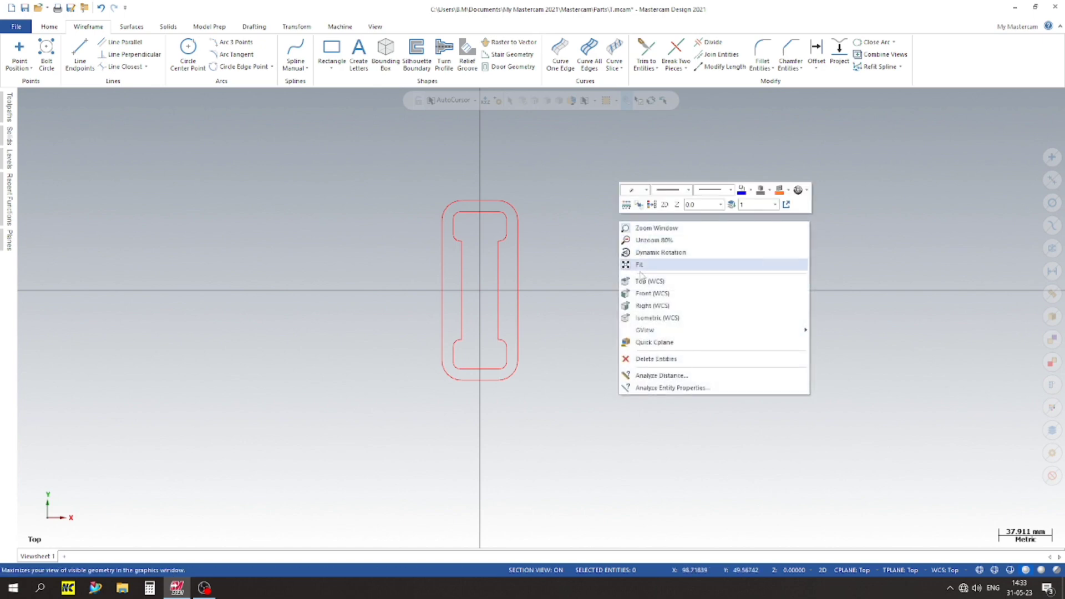
click(663, 314)
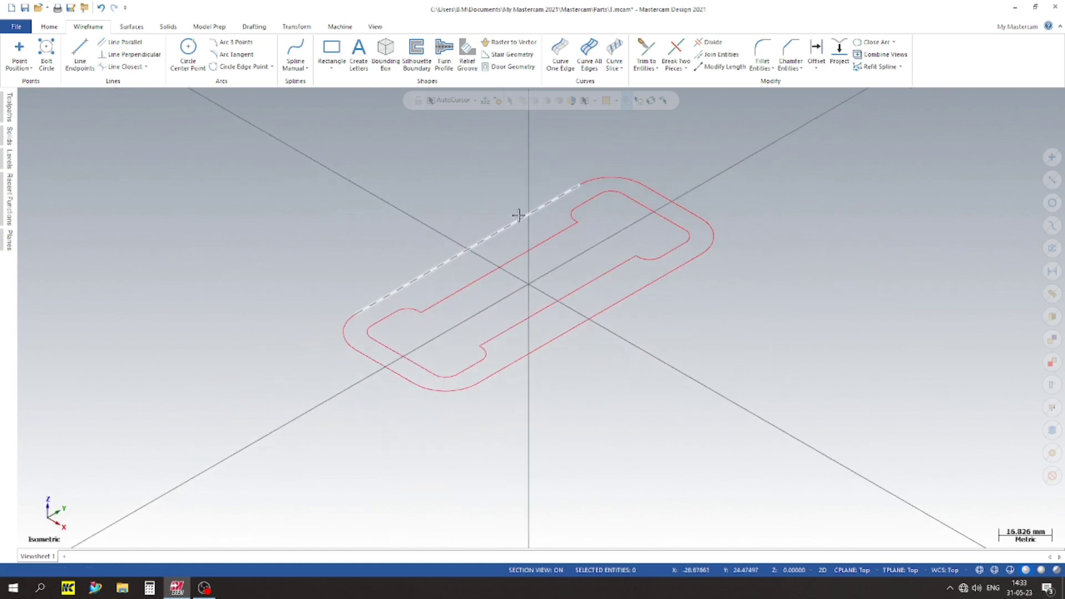
- Start a solid extrusion with the outer plate contour and the inner profile as its two chains
click(174, 29)
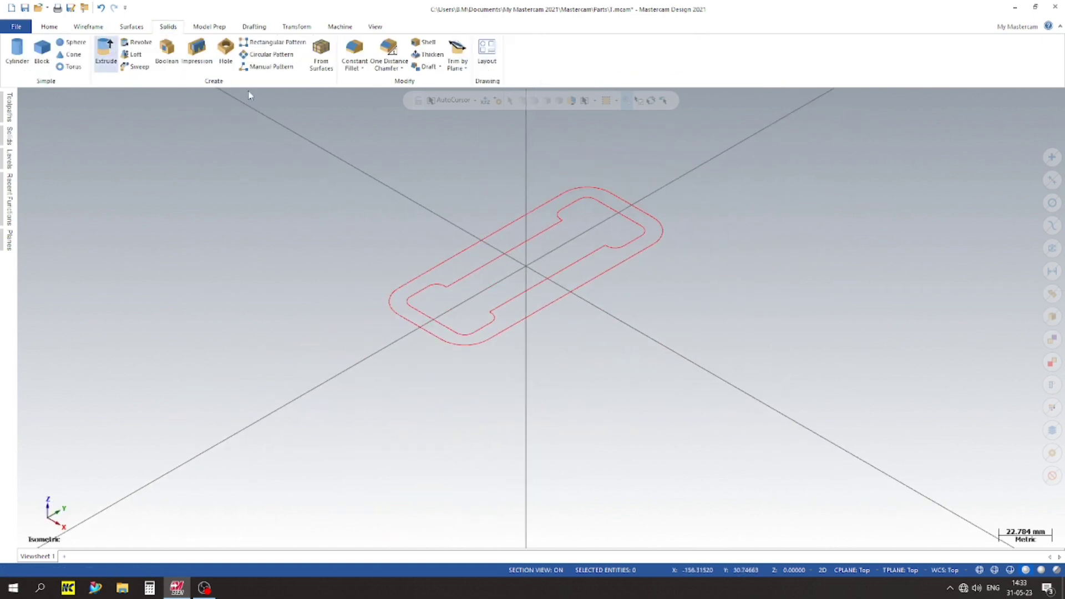
click(106, 53)
click(604, 227)
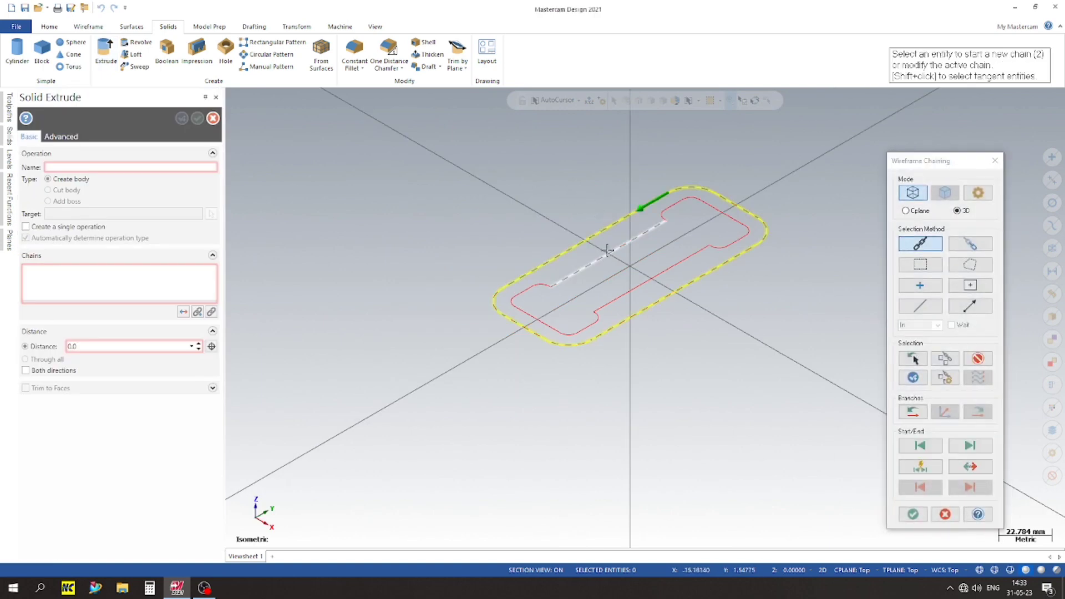
click(609, 248)
click(914, 519)
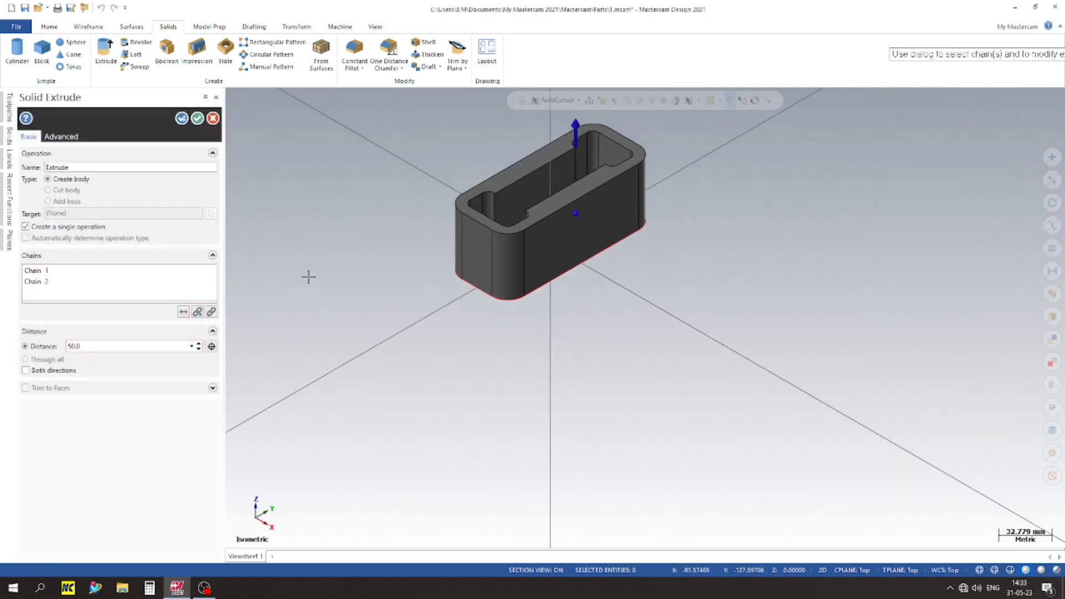
- Reverse the extrusion direction, set the distance to 40/2 in both directions, and create the solid body
click(183, 312)
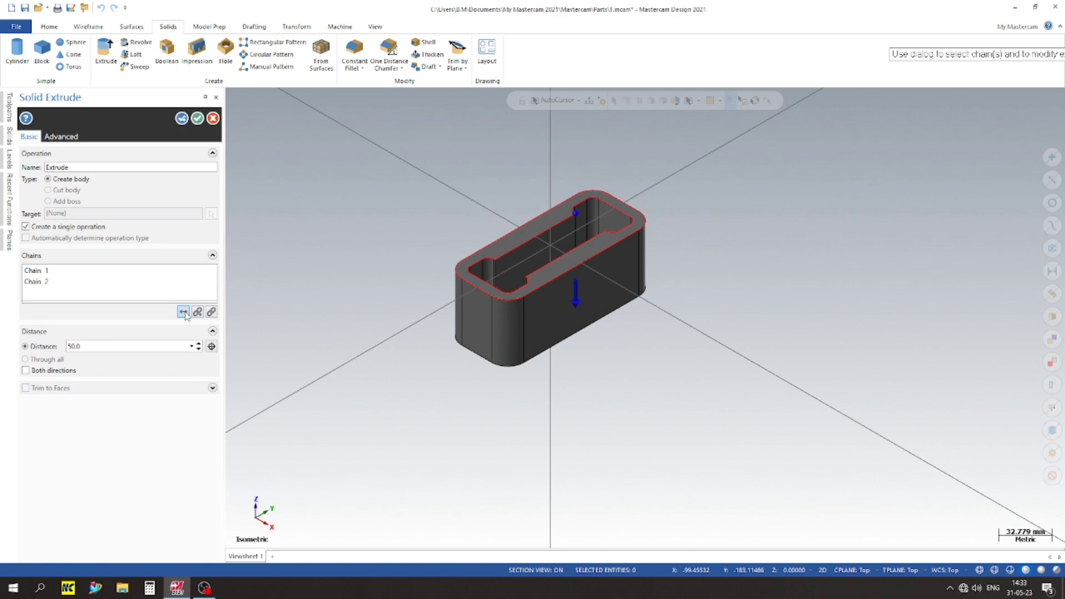
double_click(102, 349)
text(40/2)
key(Return)
click(25, 370)
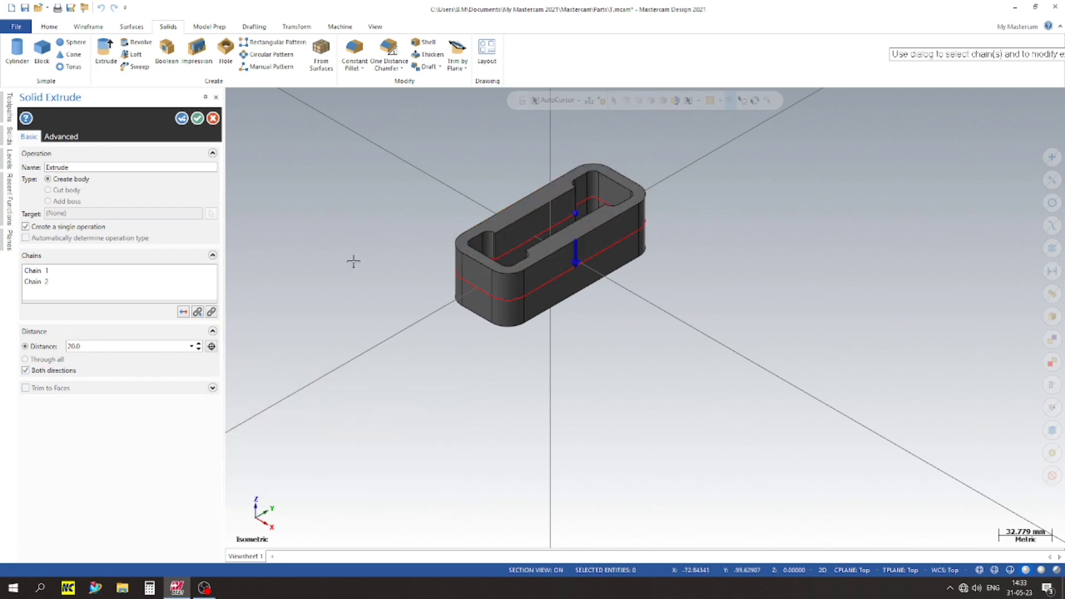
scroll(418, 228, up, 2)
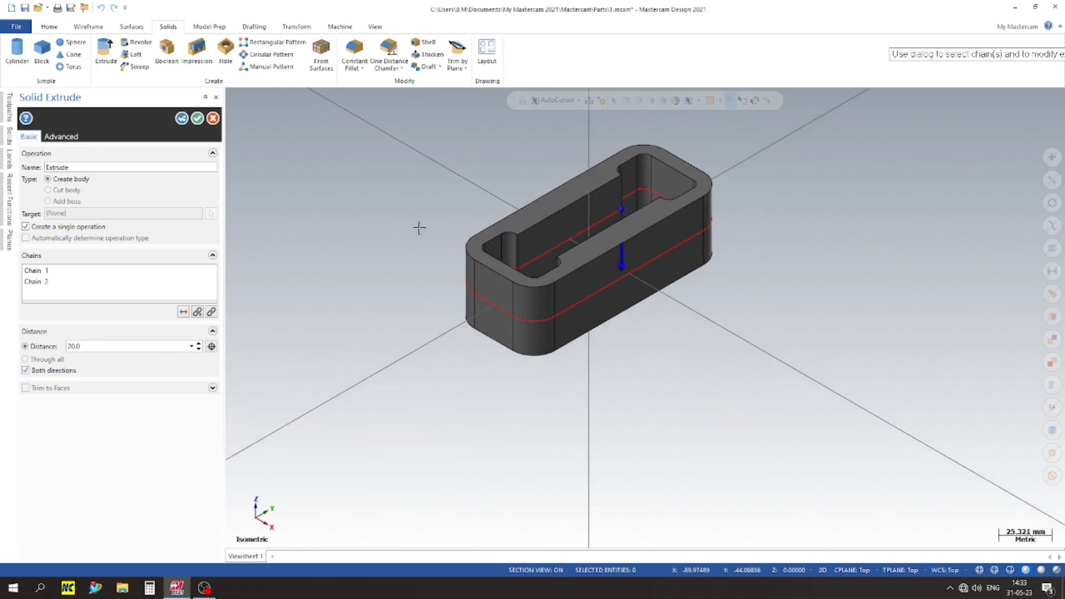
click(198, 119)
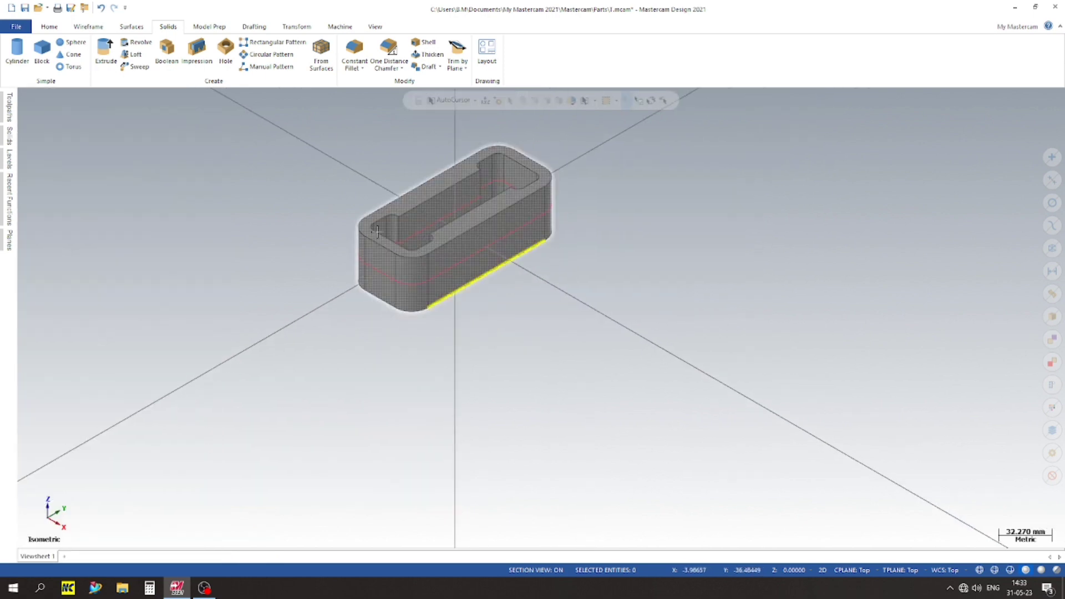
scroll(648, 256, up, 3)
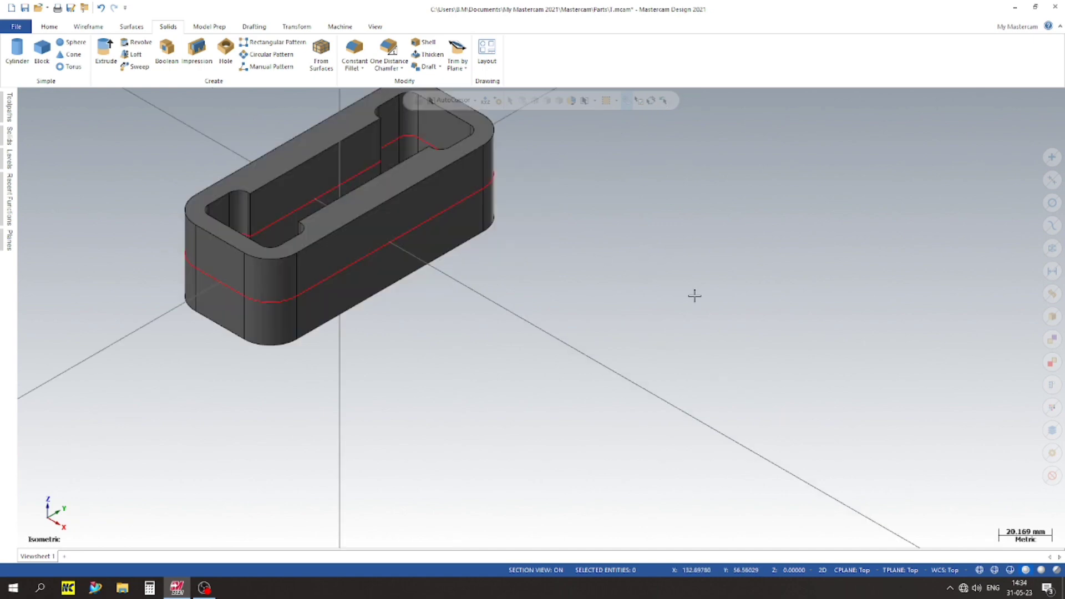
scroll(694, 294, down, 4)
scroll(654, 299, up, 3)
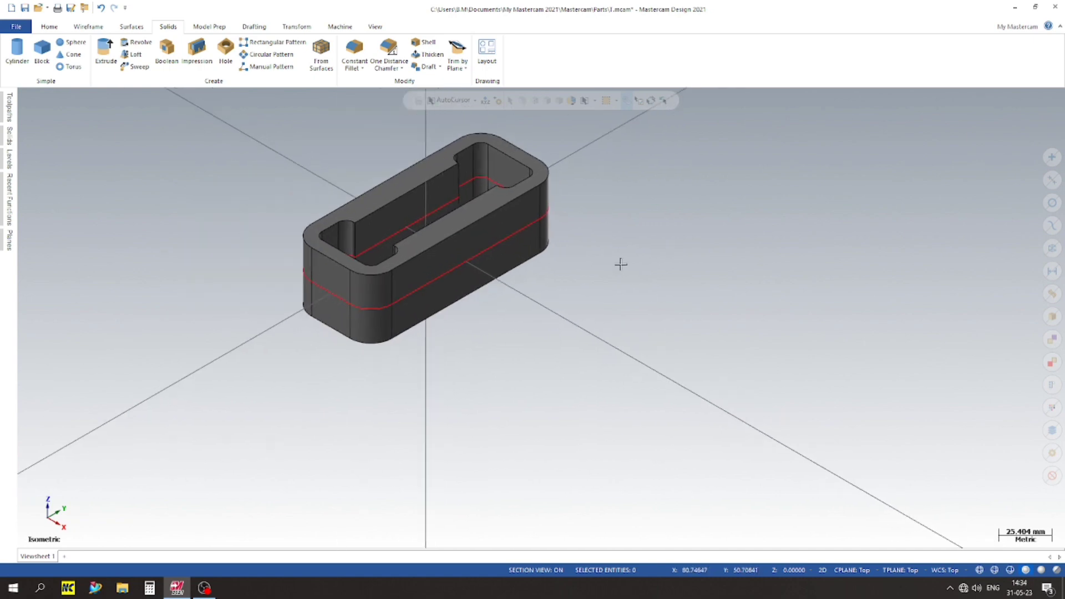
- Undo the solid extrusion made from the outer contour and the inner profile
scroll(252, 254, up, 5)
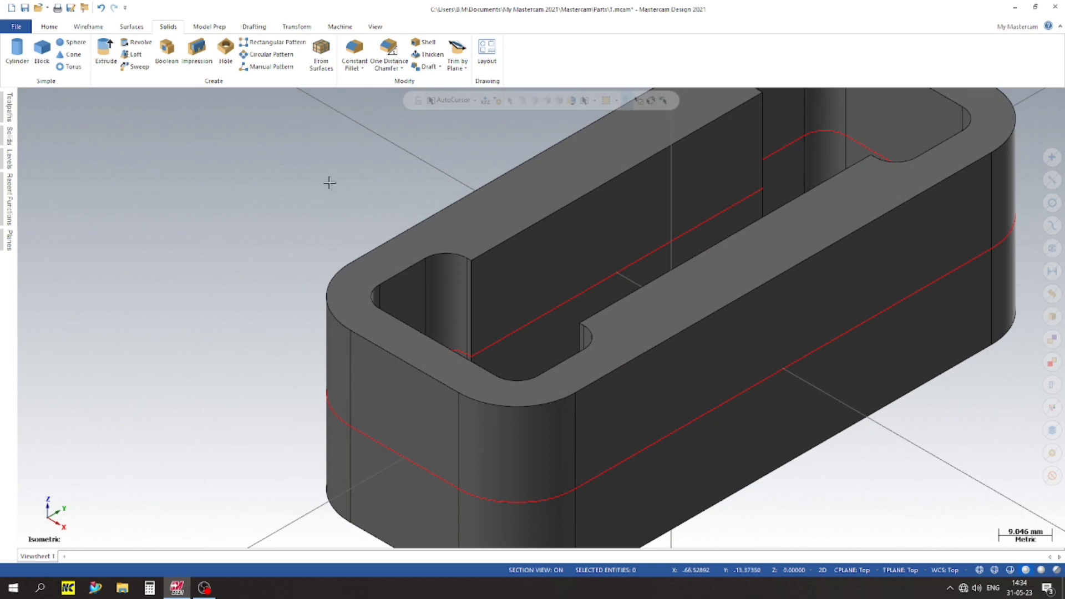
middle_drag(329, 183, 335, 213)
scroll(363, 190, down, 3)
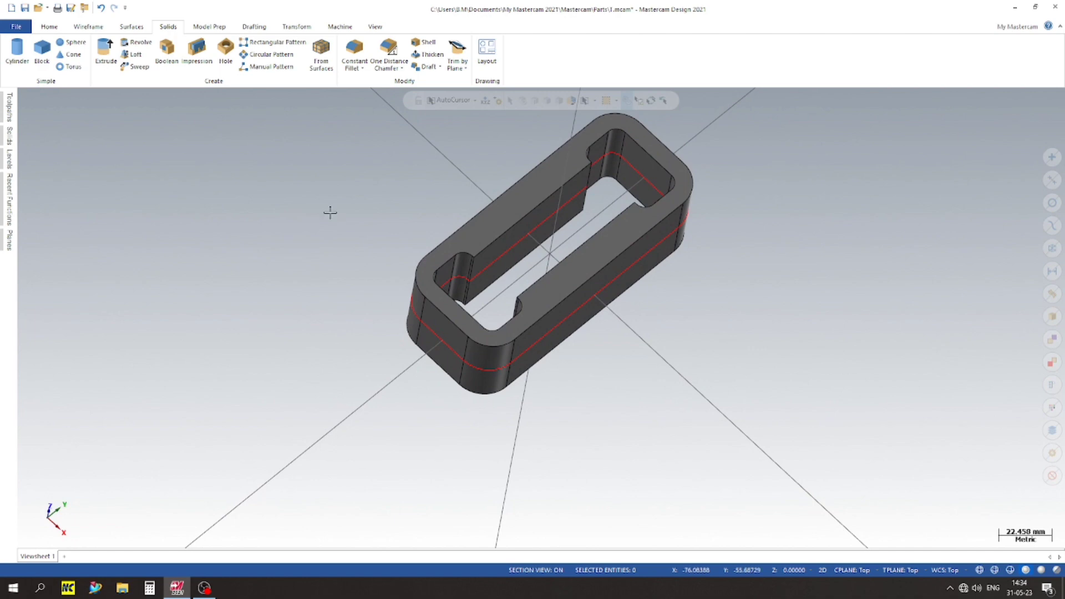
click(101, 7)
- Extrude only the outer plate contour as a new solid body, 20 mm in both directions
middle_drag(447, 257, 383, 266)
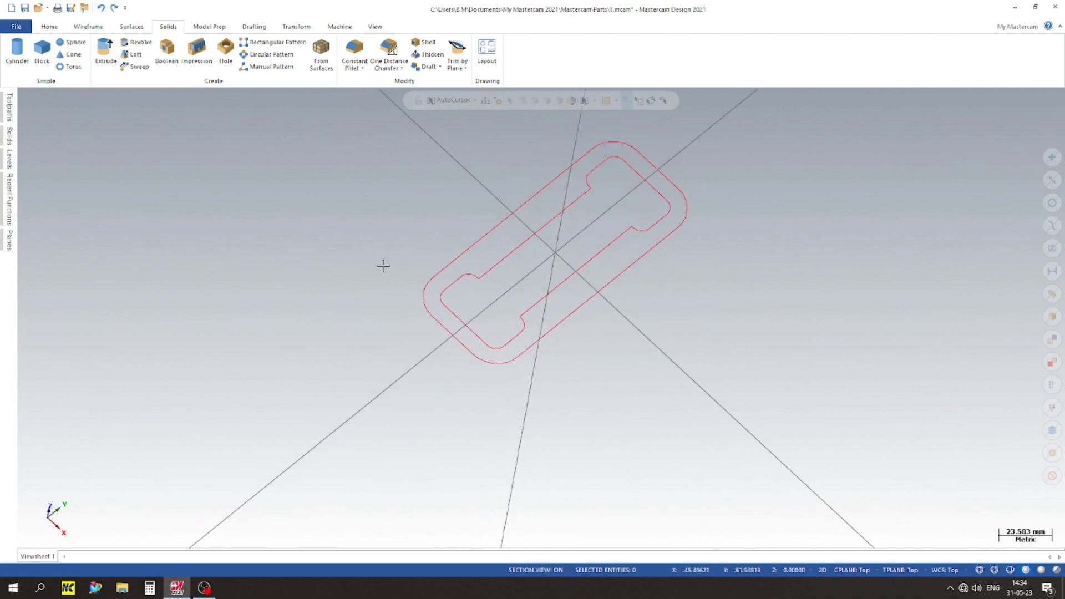
click(105, 53)
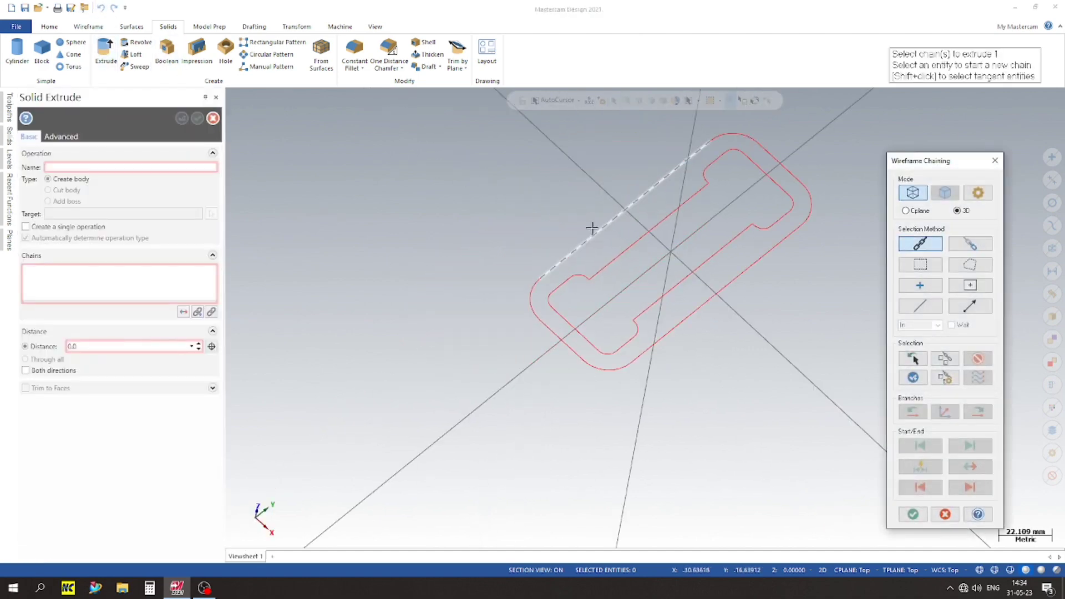
click(592, 228)
click(913, 514)
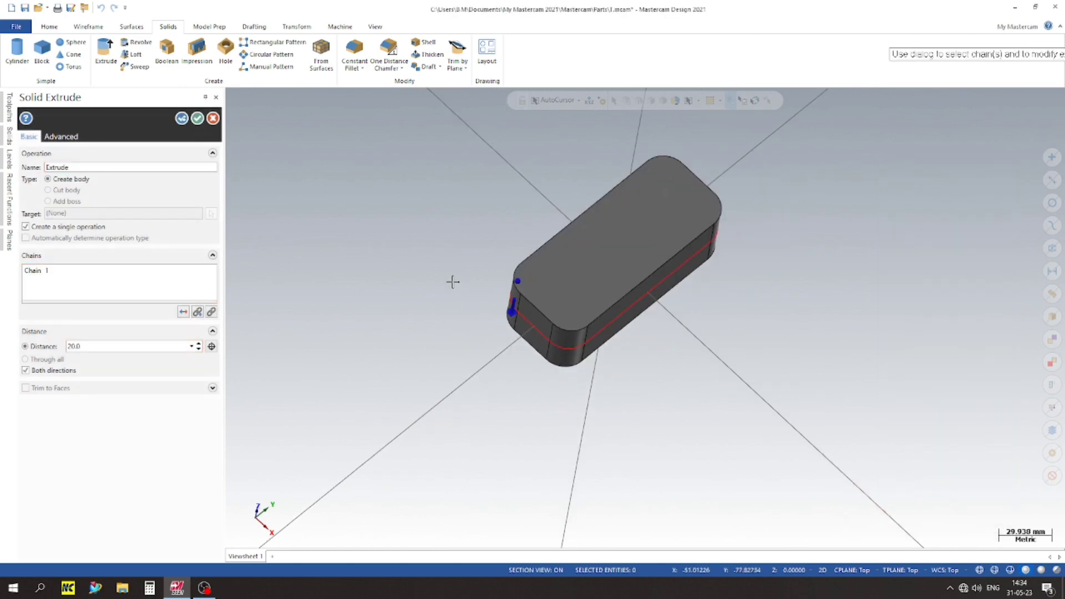
middle_drag(453, 282, 409, 272)
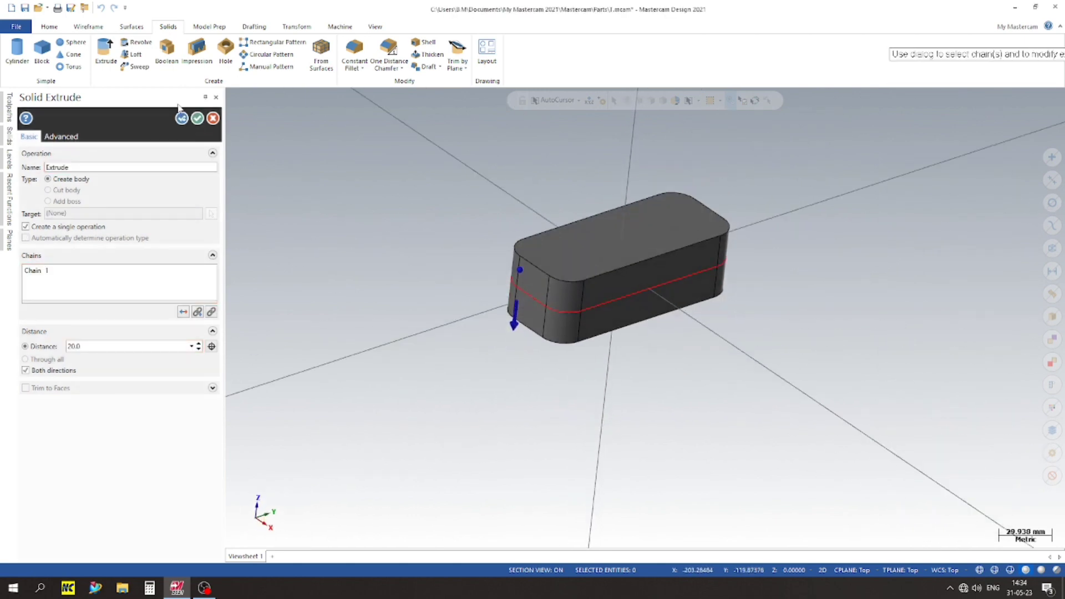
click(198, 118)
- Restore the isometric view and set the construction plane to the solid's long side face with Quick Cplane
scroll(317, 239, up, 2)
right_click(307, 139)
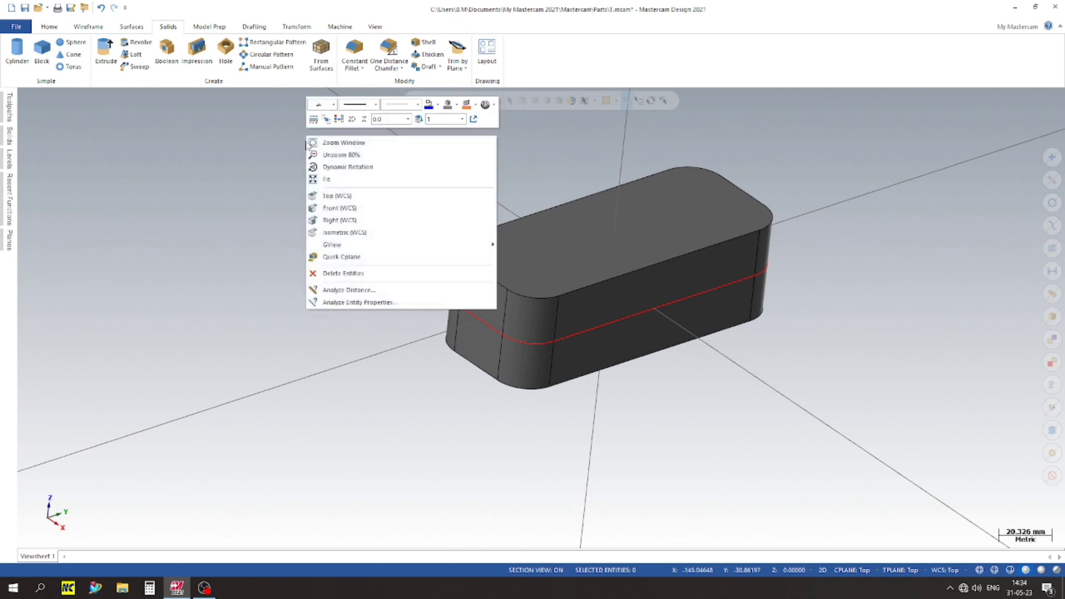
click(344, 233)
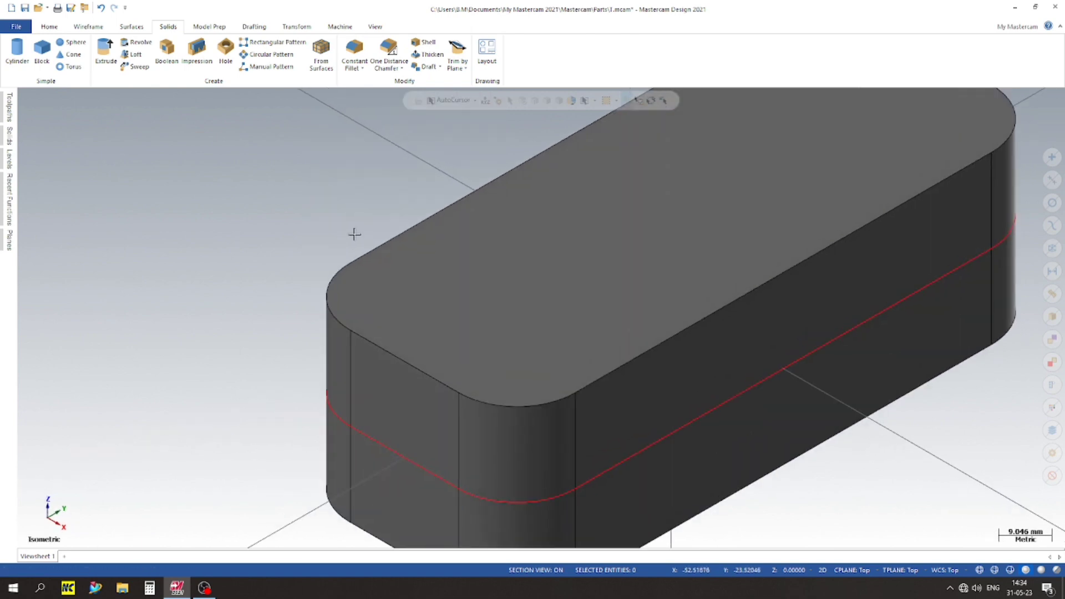
scroll(344, 239, down, 3)
right_click(824, 238)
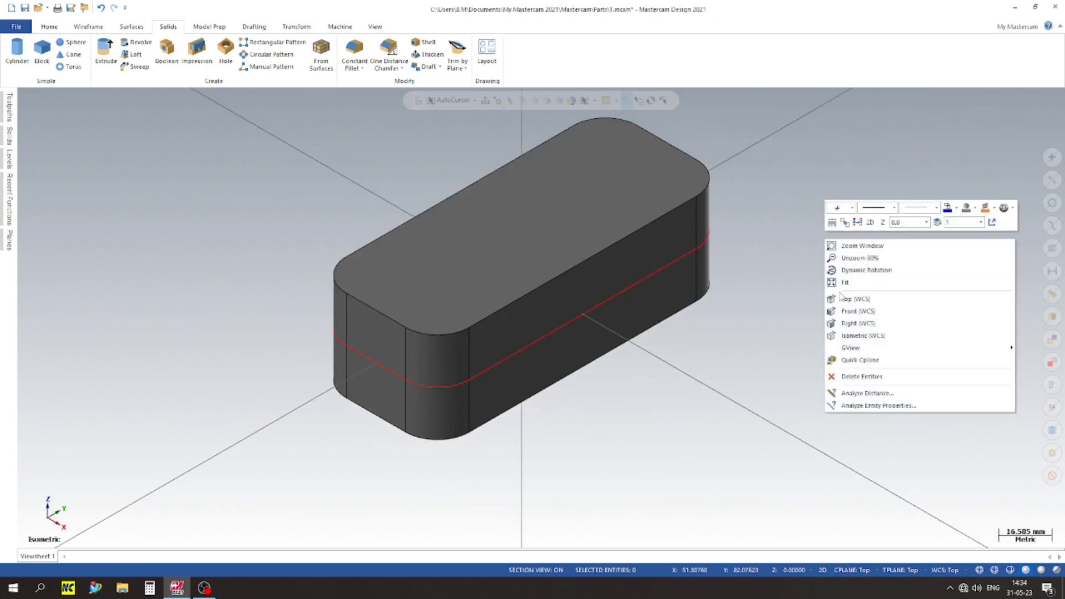
click(860, 359)
click(623, 295)
- Switch to the Right view so the solid's long side face is seen straight on
scroll(463, 255, down, 2)
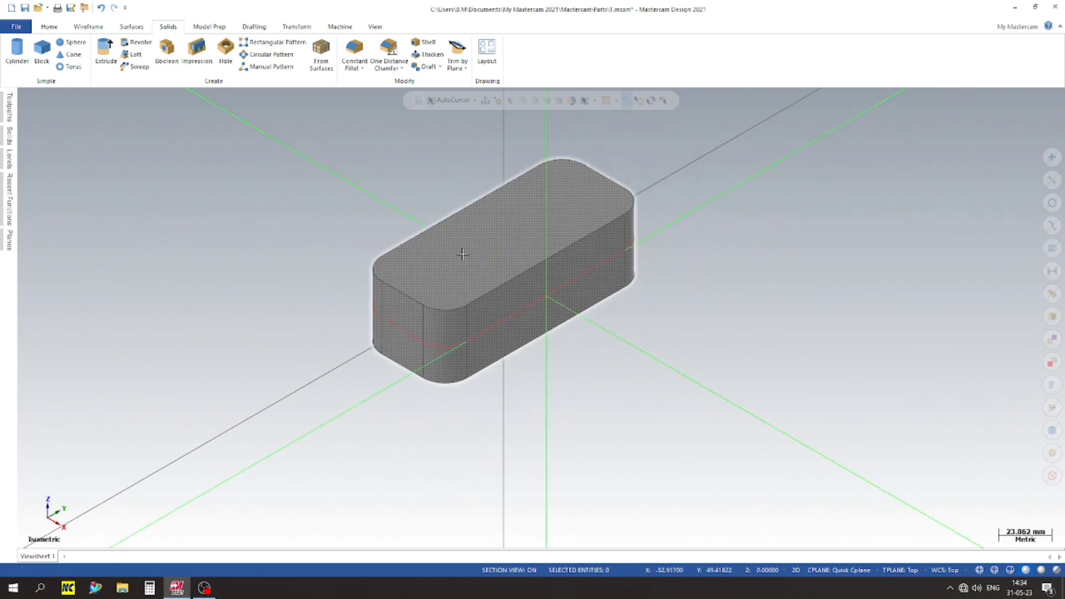
scroll(505, 395, down, 1)
right_click(711, 410)
click(784, 322)
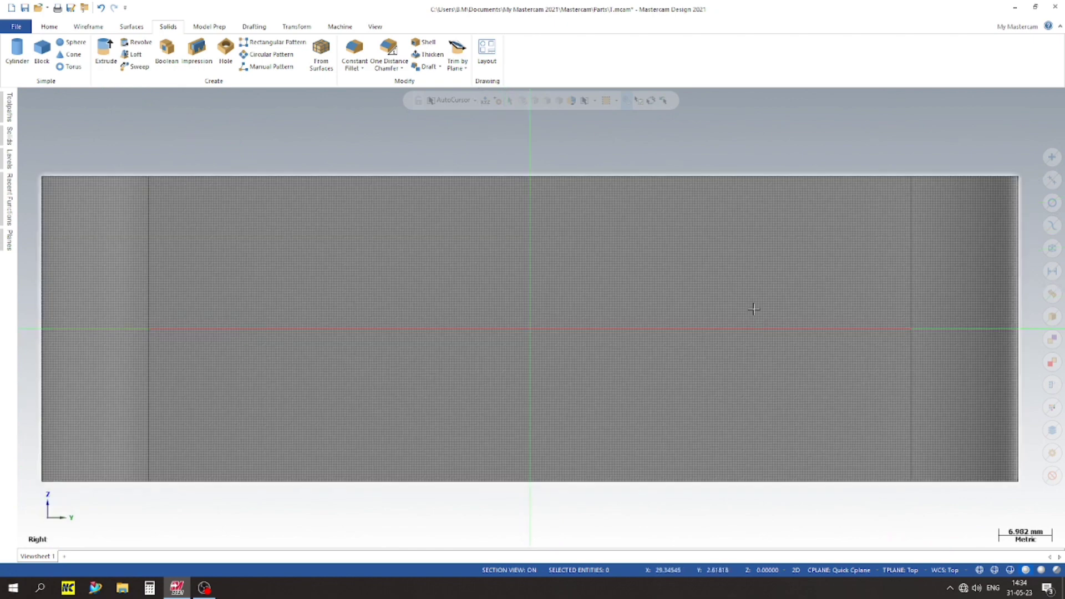
scroll(751, 307, down, 2)
scroll(576, 328, up, 2)
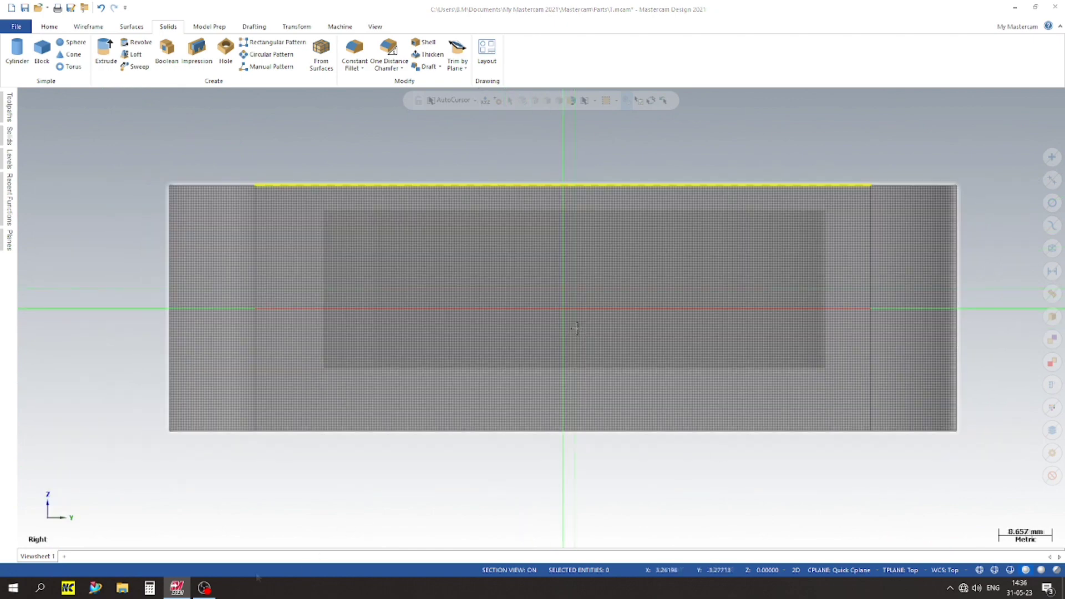
scroll(751, 487, up, 1)
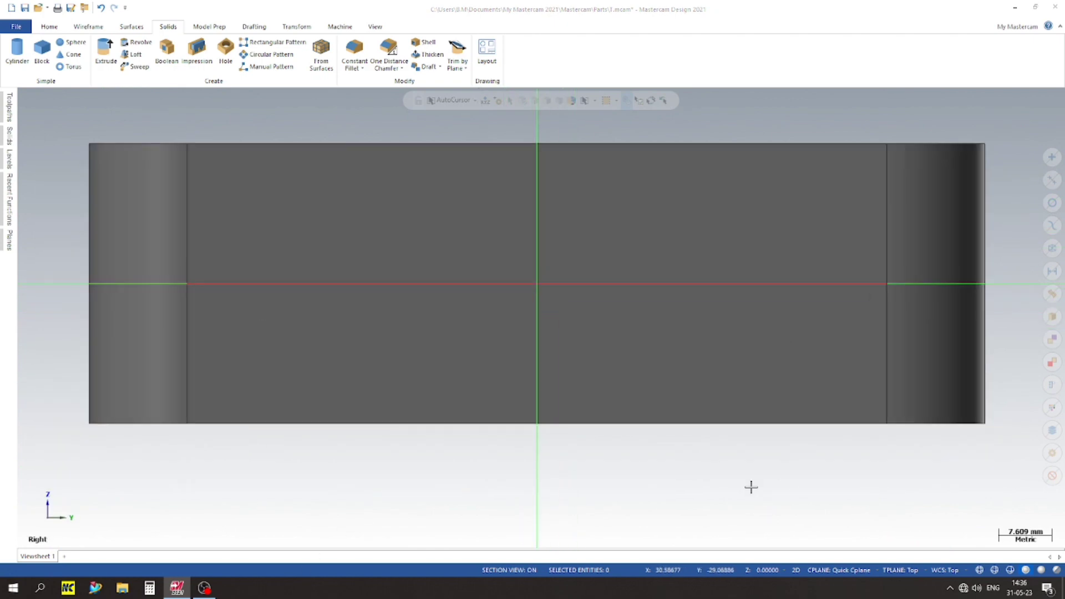
scroll(560, 299, down, 7)
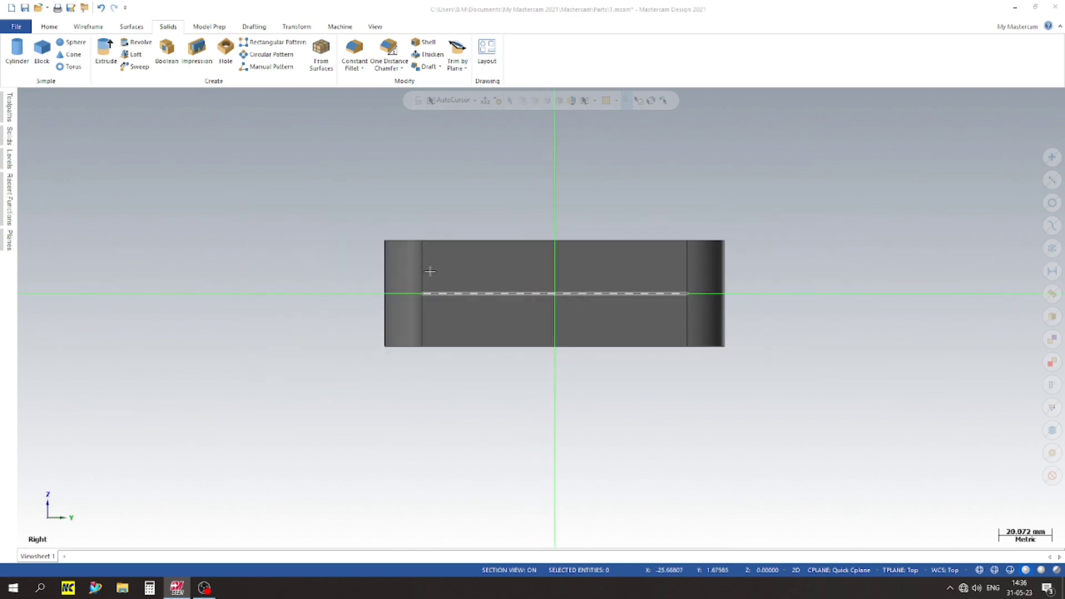
- Add levels 2 and 3, then check level 1's contents by hiding and showing it again
click(8, 158)
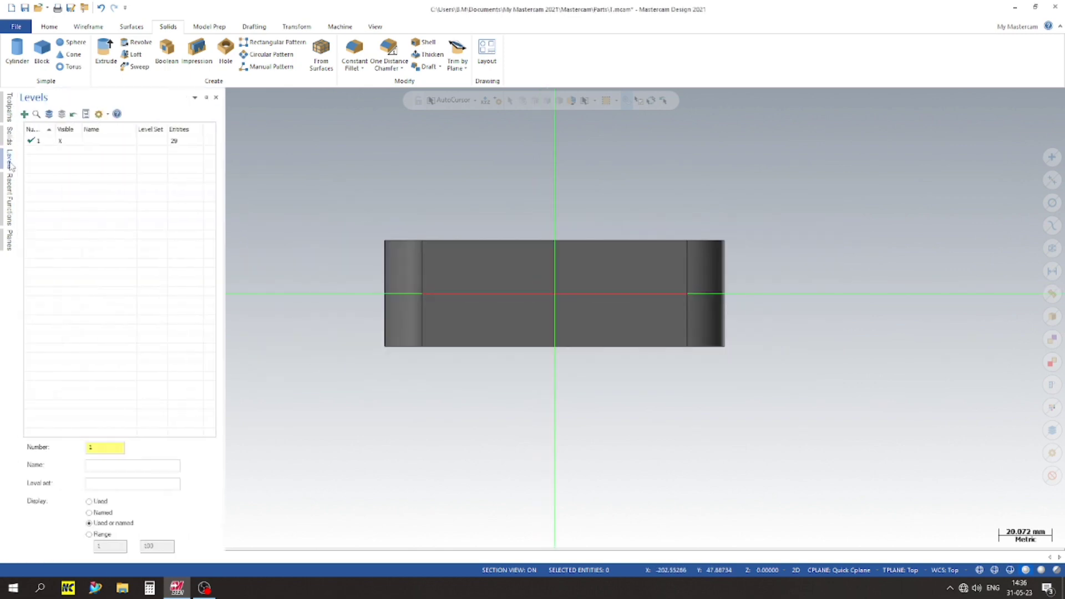
click(25, 114)
click(24, 114)
click(60, 141)
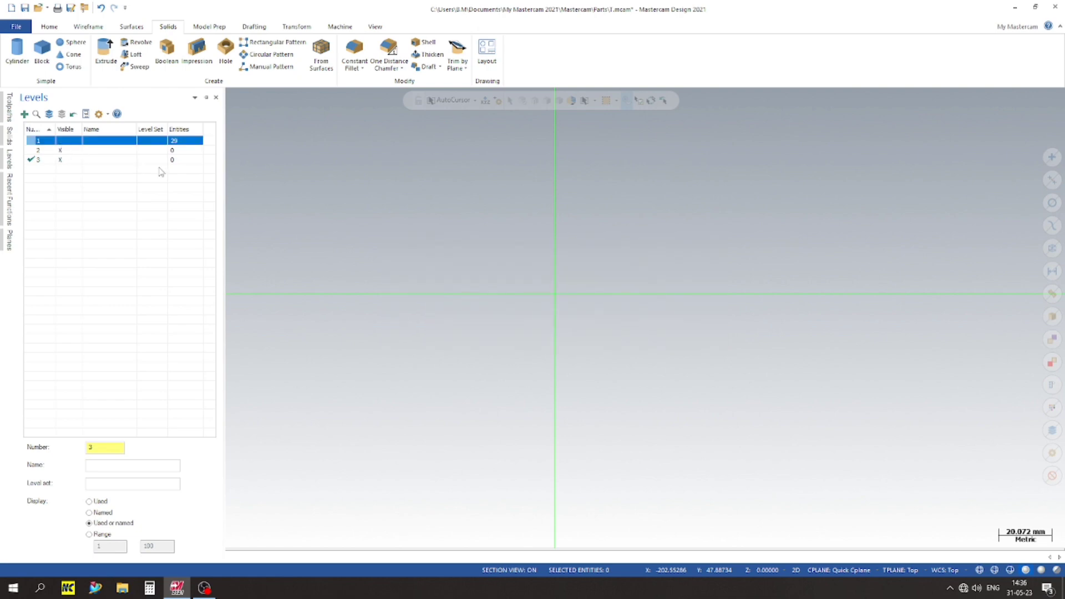
scroll(509, 244, up, 1)
click(65, 142)
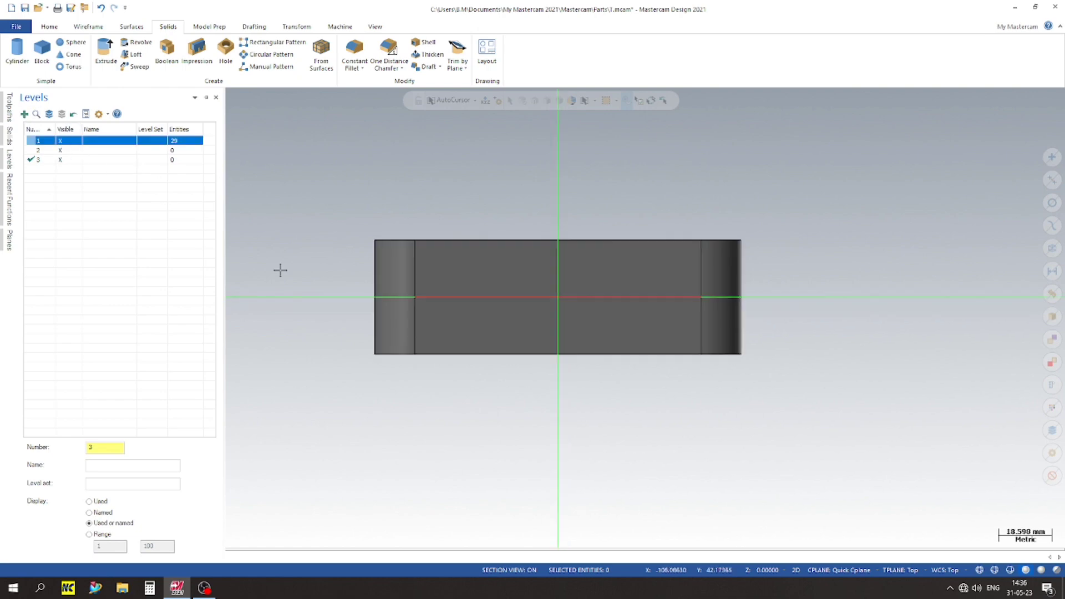
- Move all of the plate's wireframe entities from level 1 to level 2 instead of the active level
drag(271, 254, 823, 350)
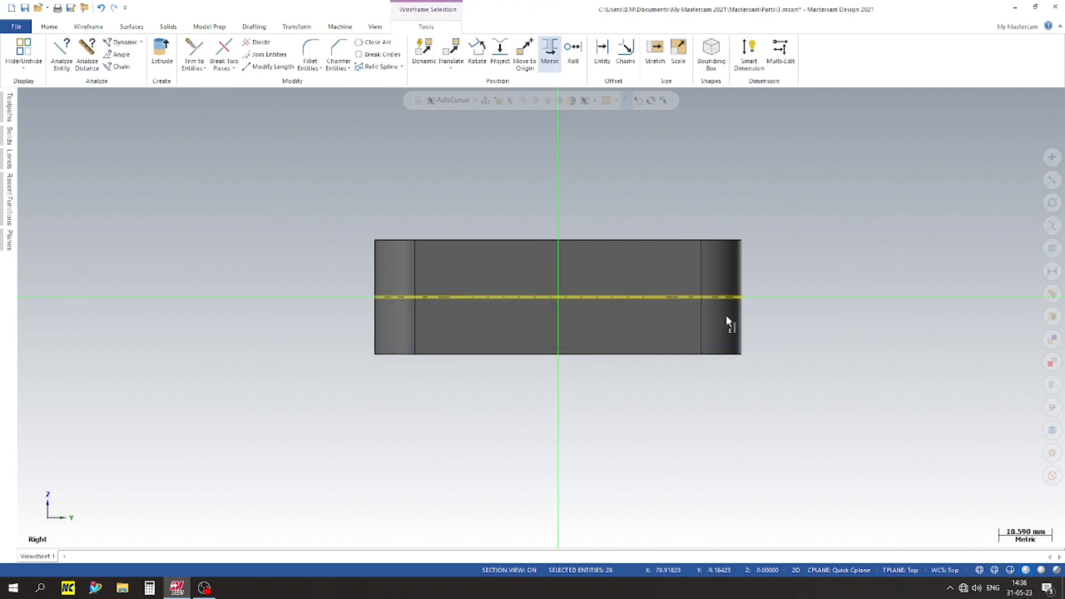
right_click(593, 292)
click(704, 280)
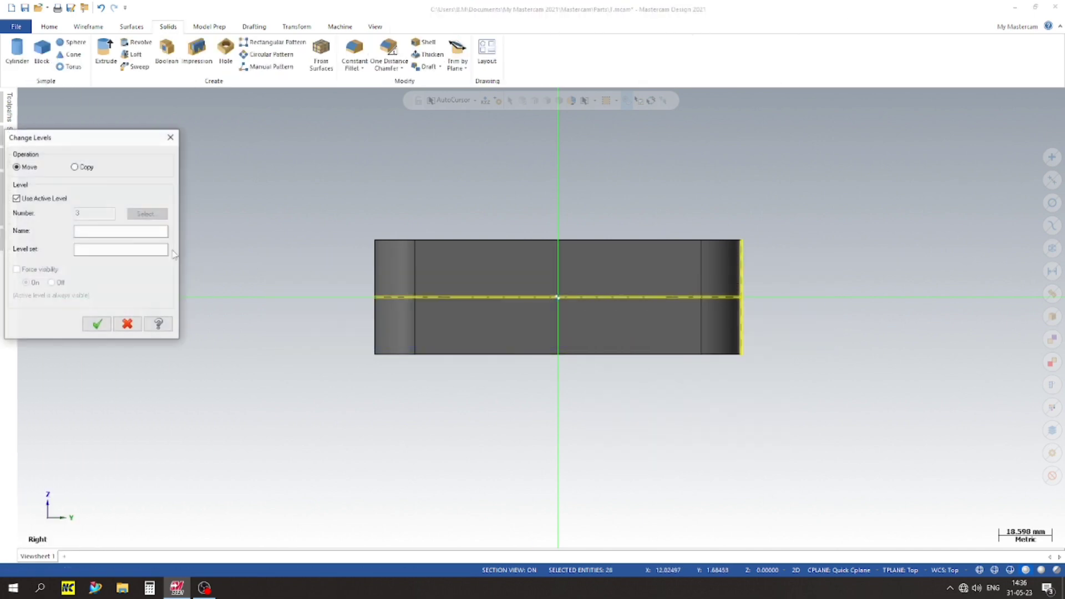
click(34, 198)
text(5)
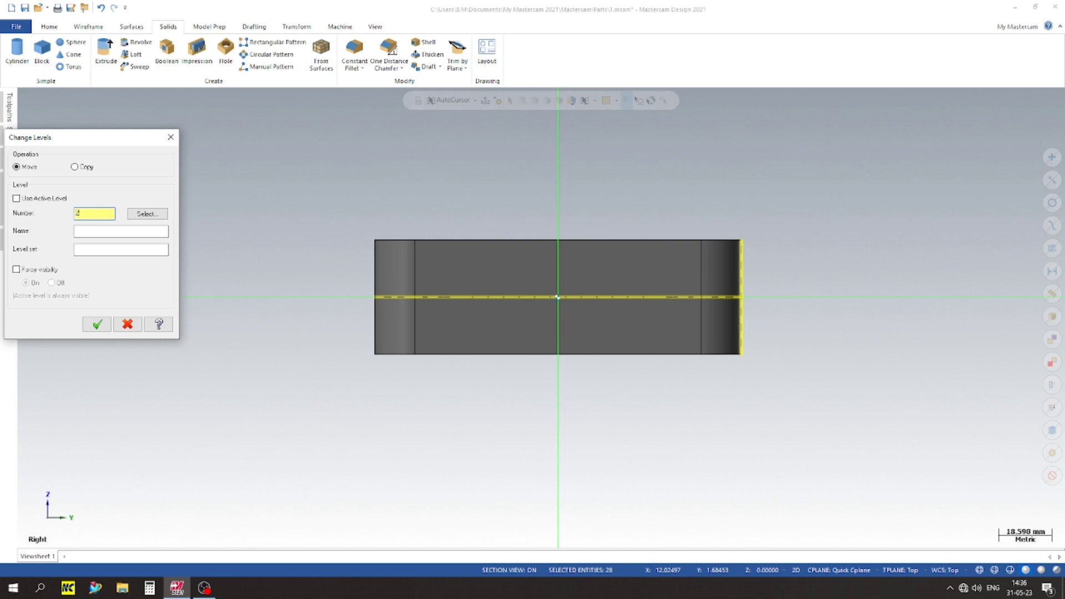
key(Return)
- Hide level 2 so that only the solid remains displayed
click(10, 166)
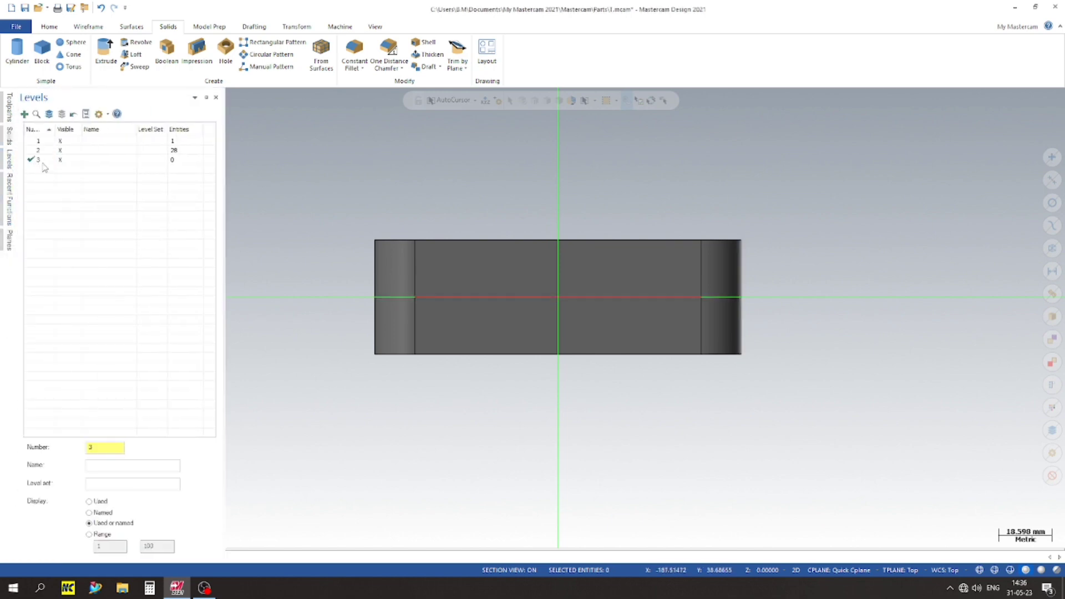
click(69, 155)
scroll(434, 238, up, 4)
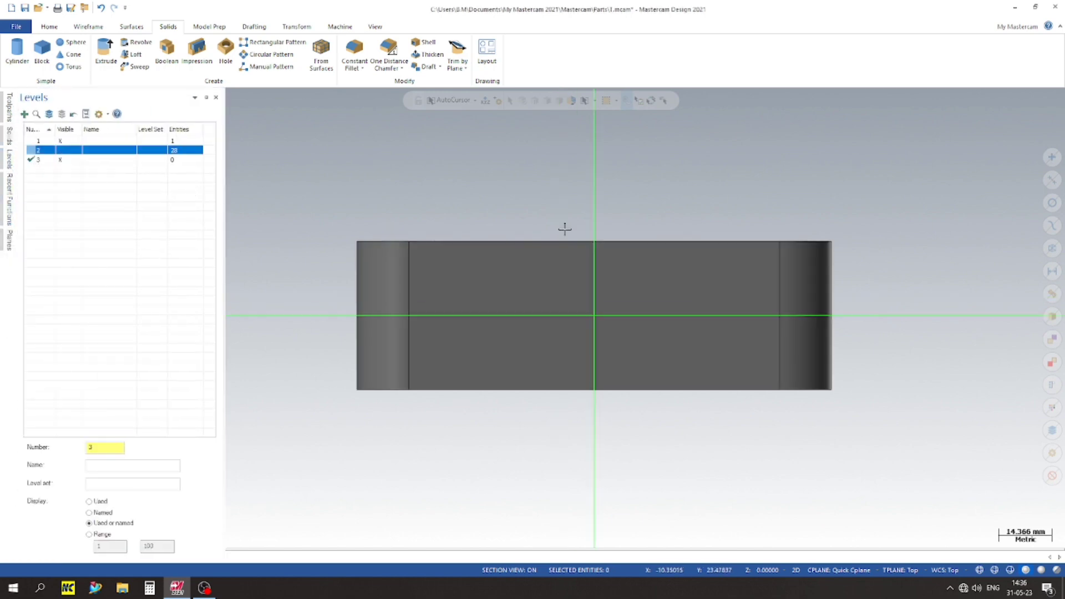
scroll(565, 228, down, 4)
click(333, 190)
scroll(630, 309, up, 3)
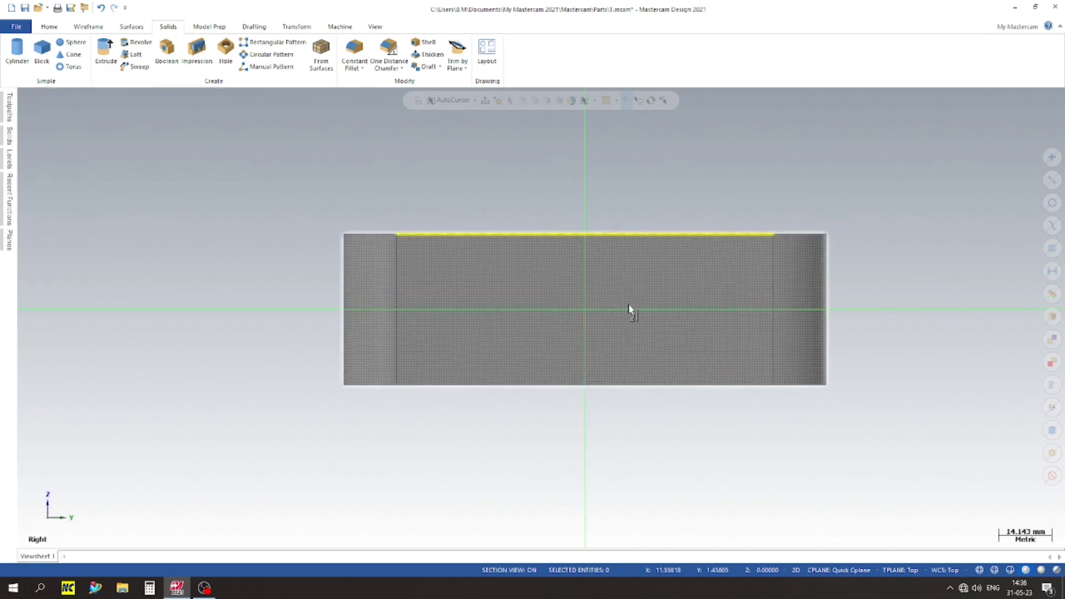
- Draw a 50 mm diameter center-point circle at the origin on the solid's side face
click(96, 29)
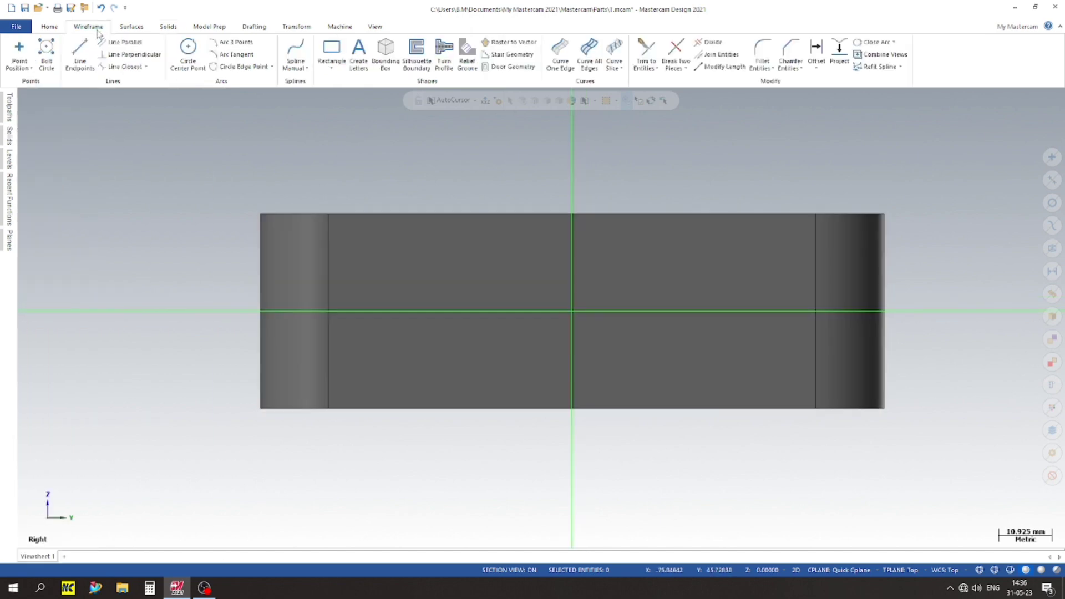
click(188, 53)
click(680, 310)
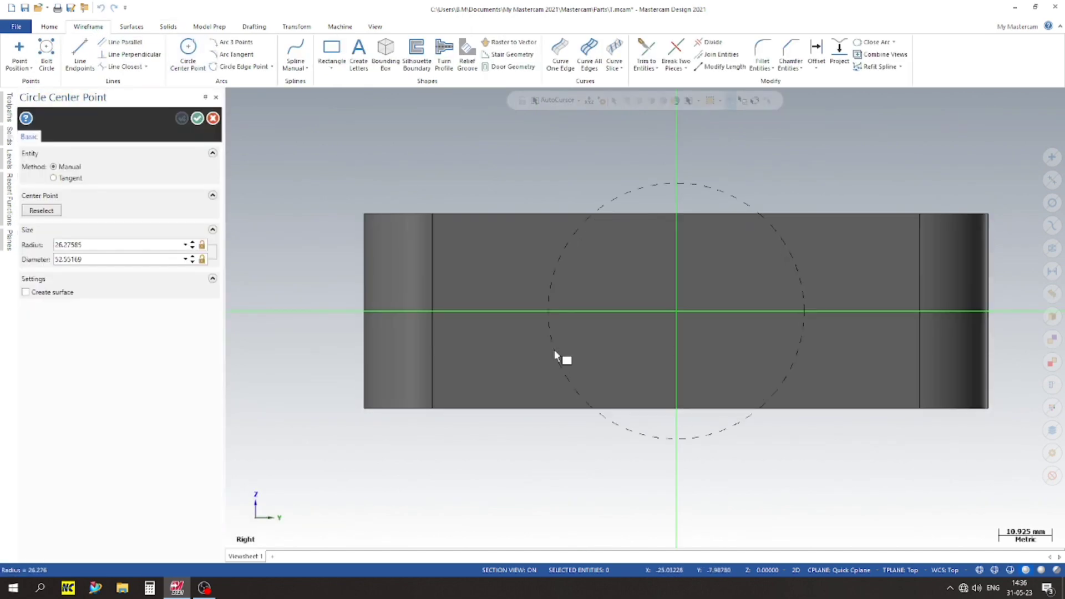
click(572, 352)
double_click(111, 258)
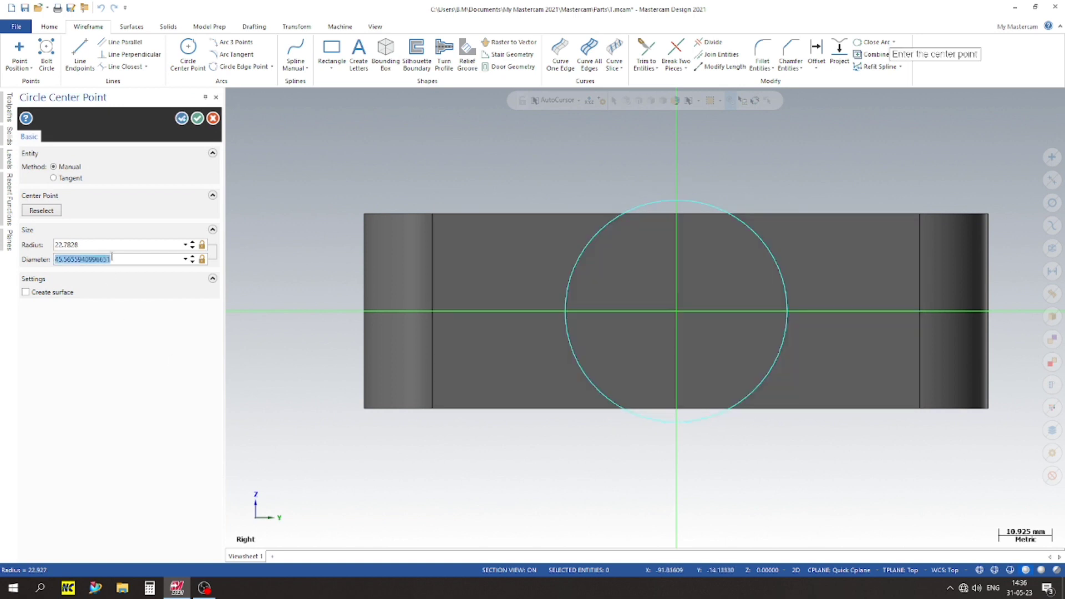
text(50)
key(Return)
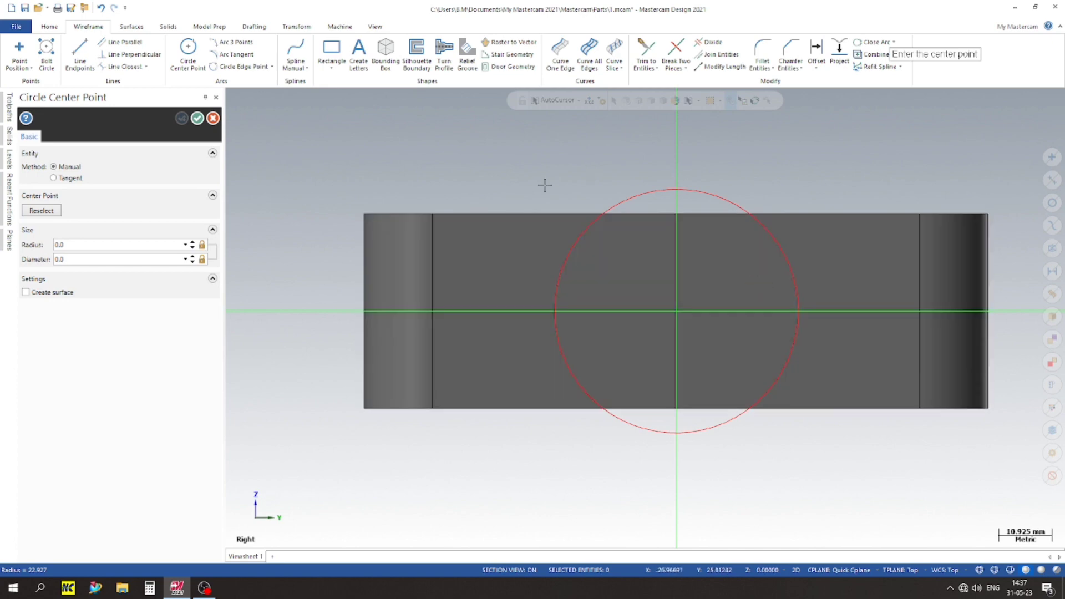
scroll(540, 199, down, 2)
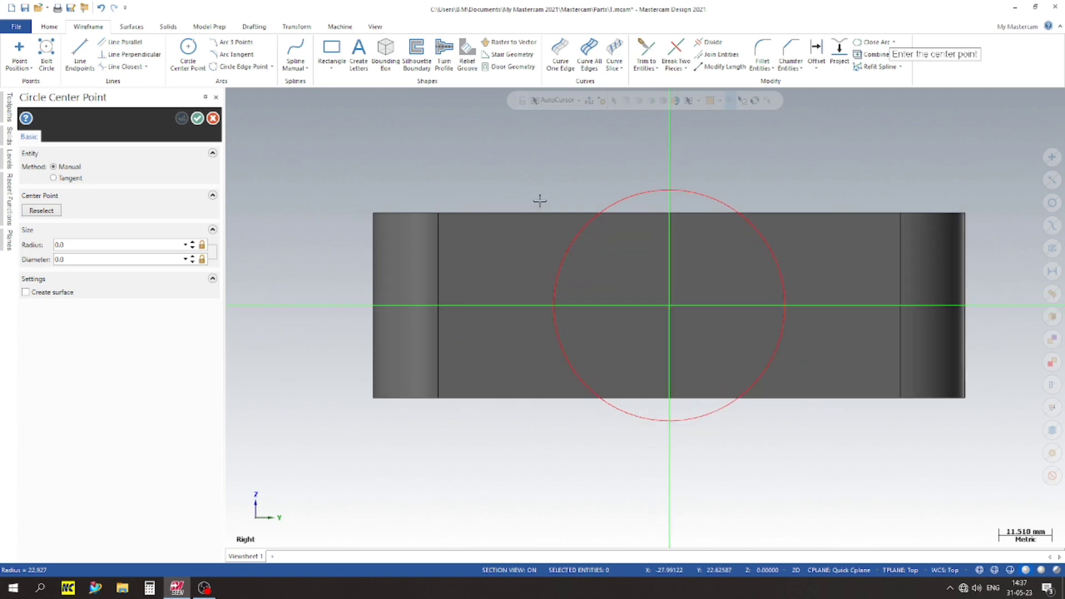
click(197, 118)
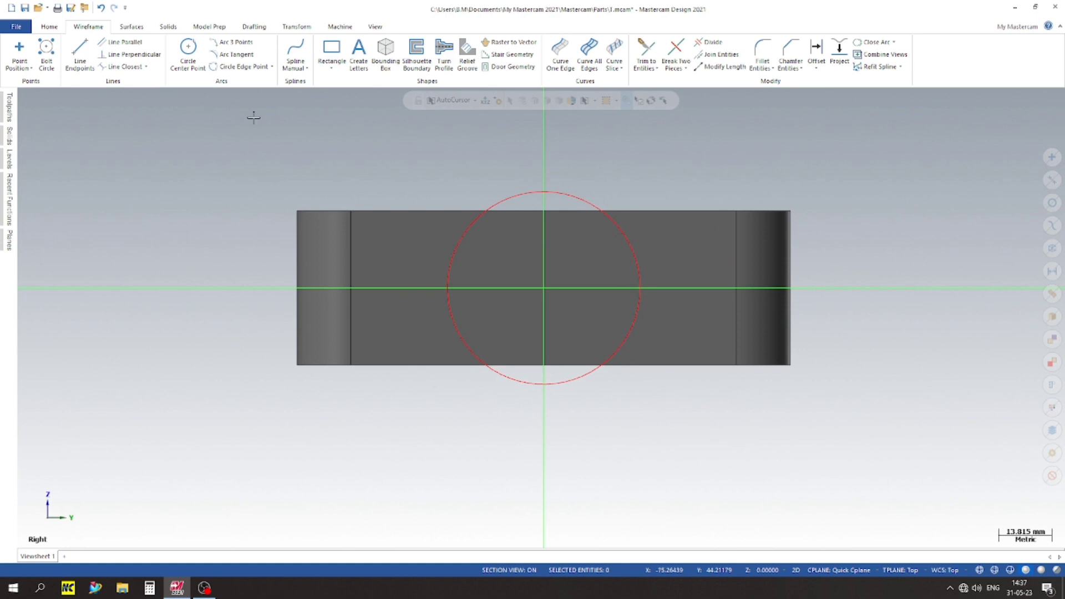
- Draw a 100 by 40 mm rectangular shape centred on the origin over the circle
click(335, 74)
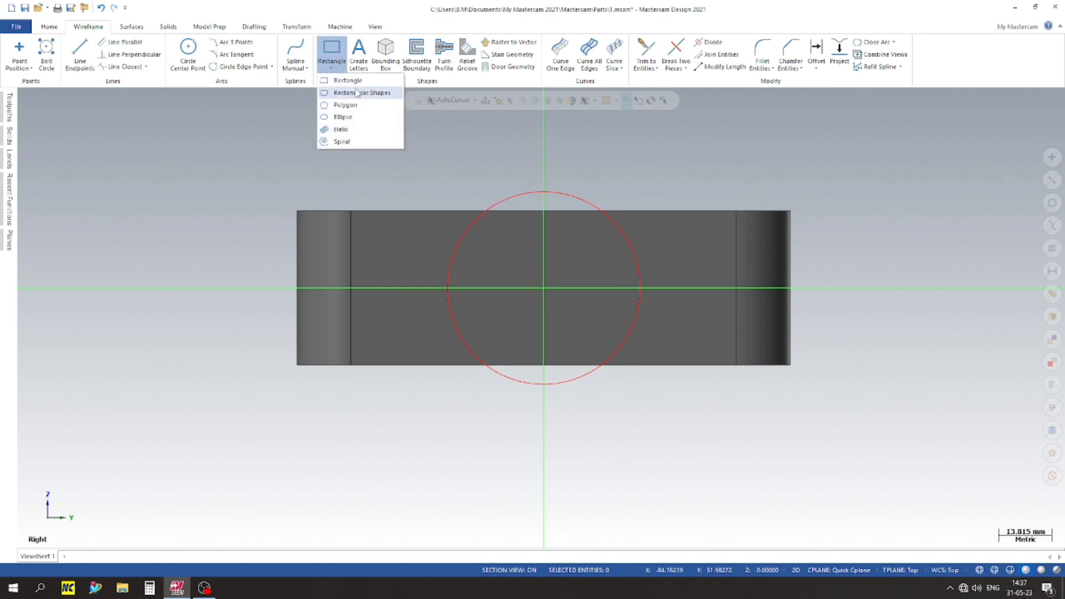
click(376, 91)
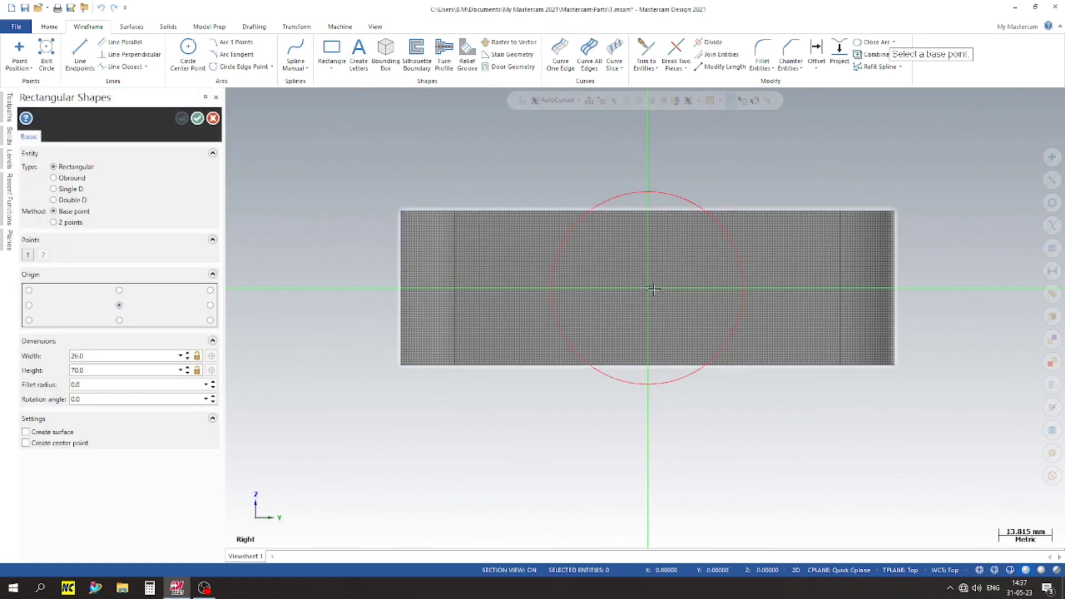
click(647, 288)
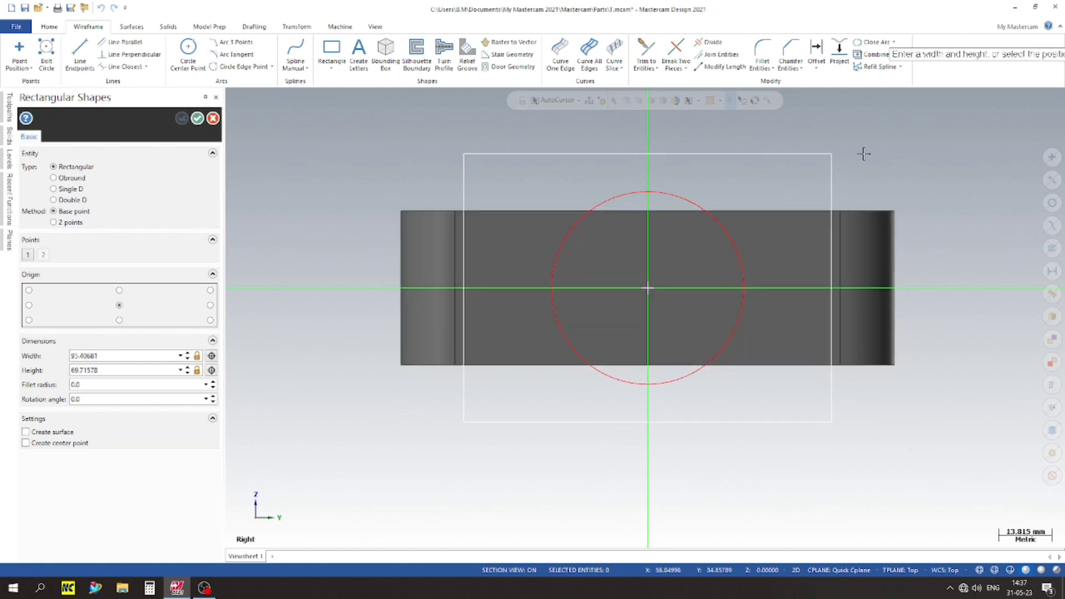
click(839, 210)
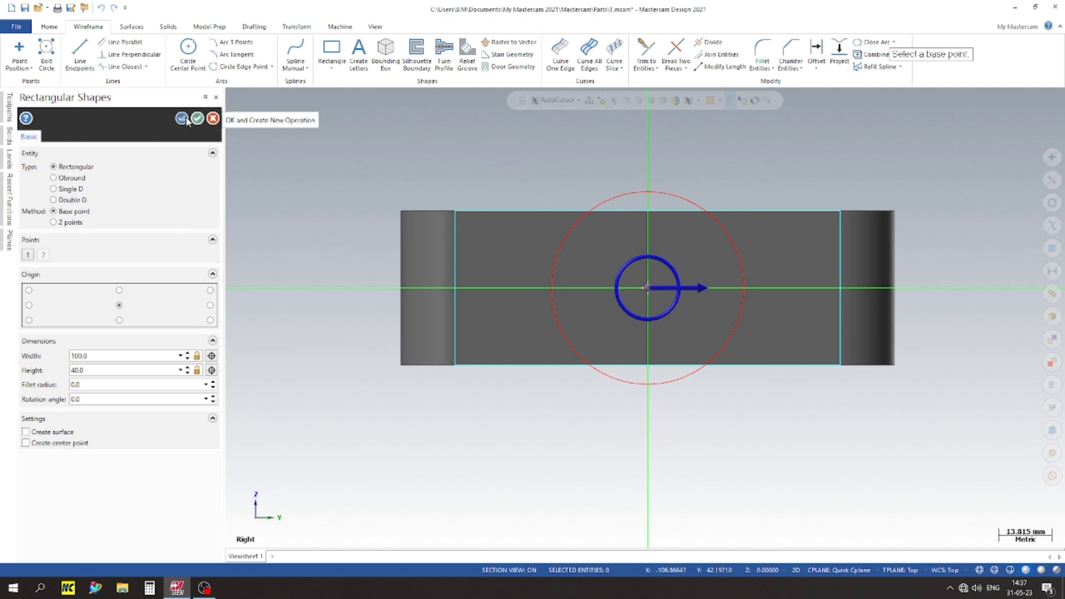
click(182, 119)
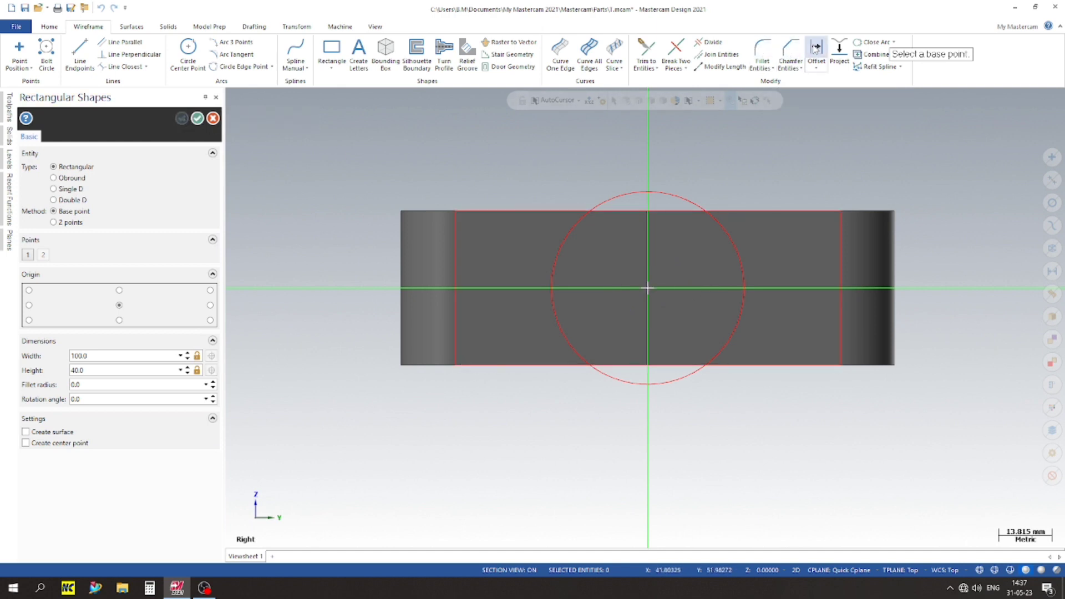
- Trim away the rectangle's sides beyond the circle and the circle's arcs above and below the rectangle with Divide
click(710, 42)
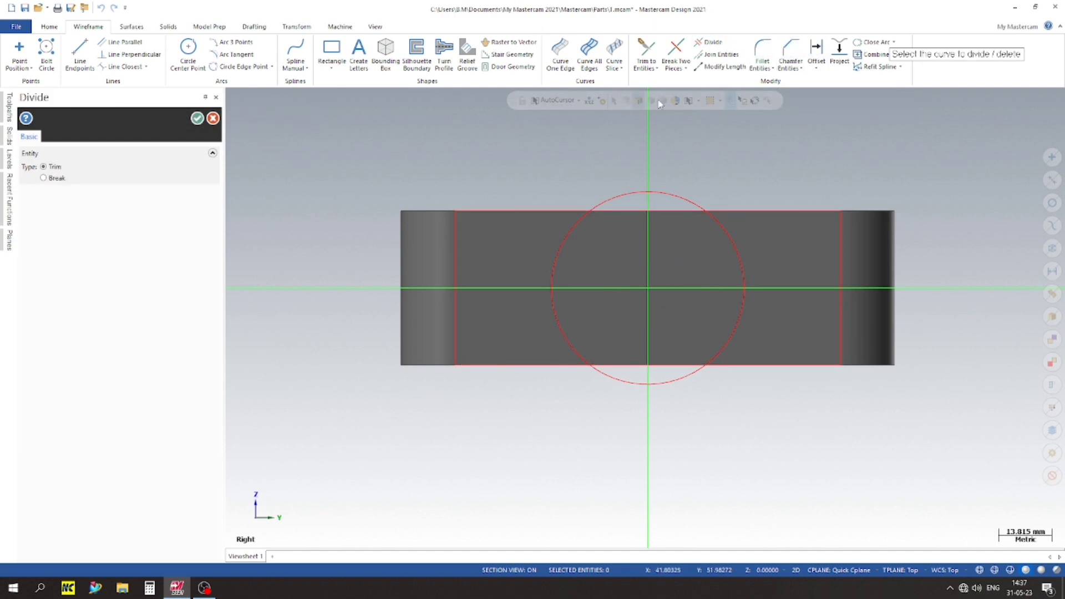
click(457, 244)
mouse_move(731, 463)
mouse_down()
mouse_move(666, 381)
mouse_move(794, 388)
mouse_move(834, 361)
mouse_move(859, 303)
mouse_move(778, 183)
mouse_move(697, 174)
mouse_move(655, 189)
mouse_up()
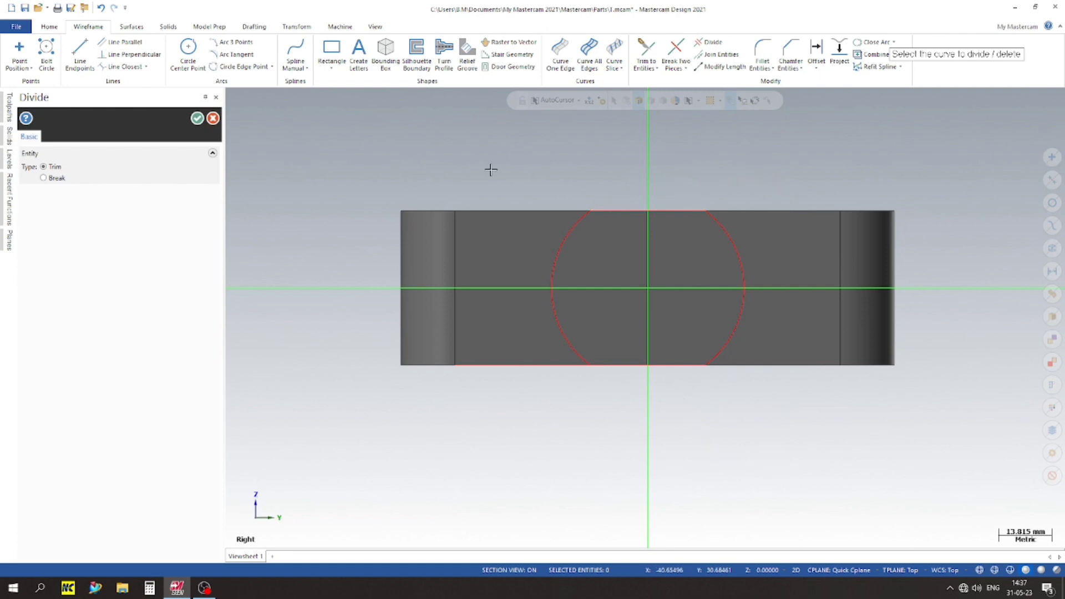
scroll(490, 169, up, 1)
drag(578, 477, 504, 397)
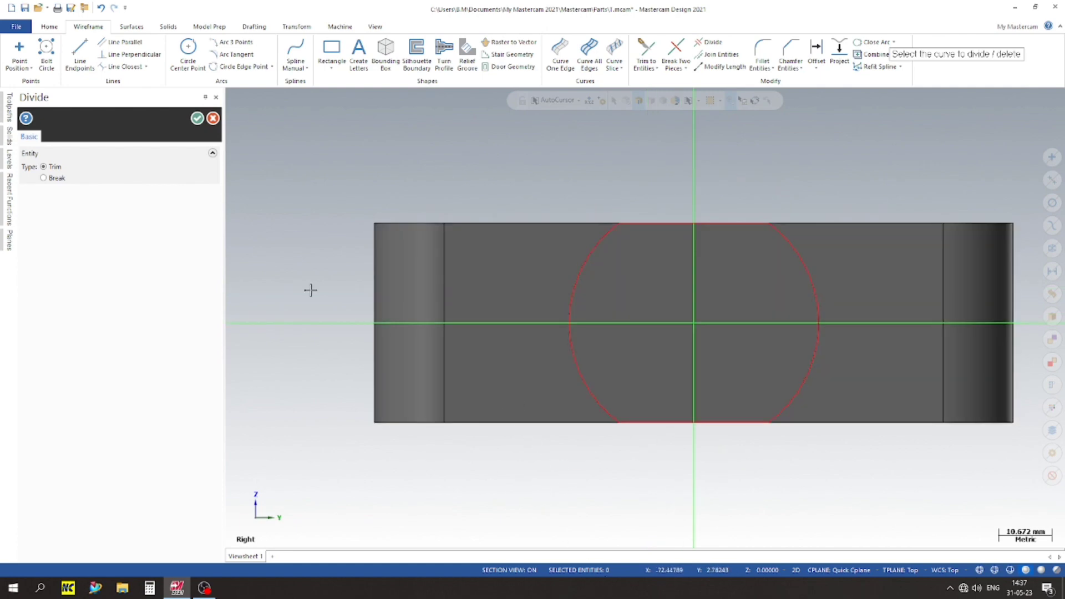
click(197, 118)
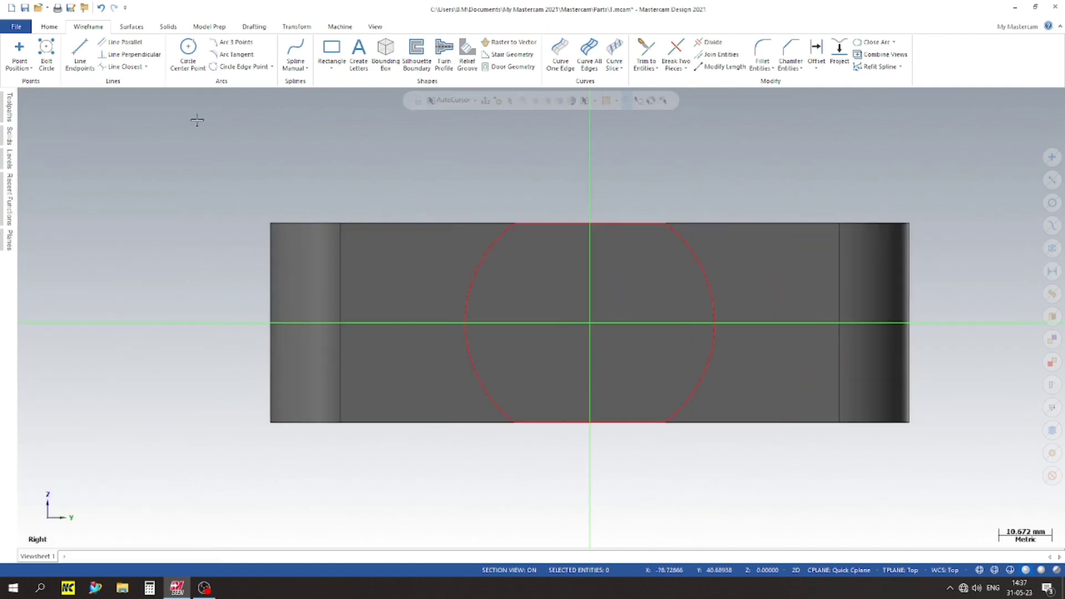
- Hide level 1 so that only the trimmed profile on level 3 remains displayed
scroll(671, 219, down, 2)
click(11, 162)
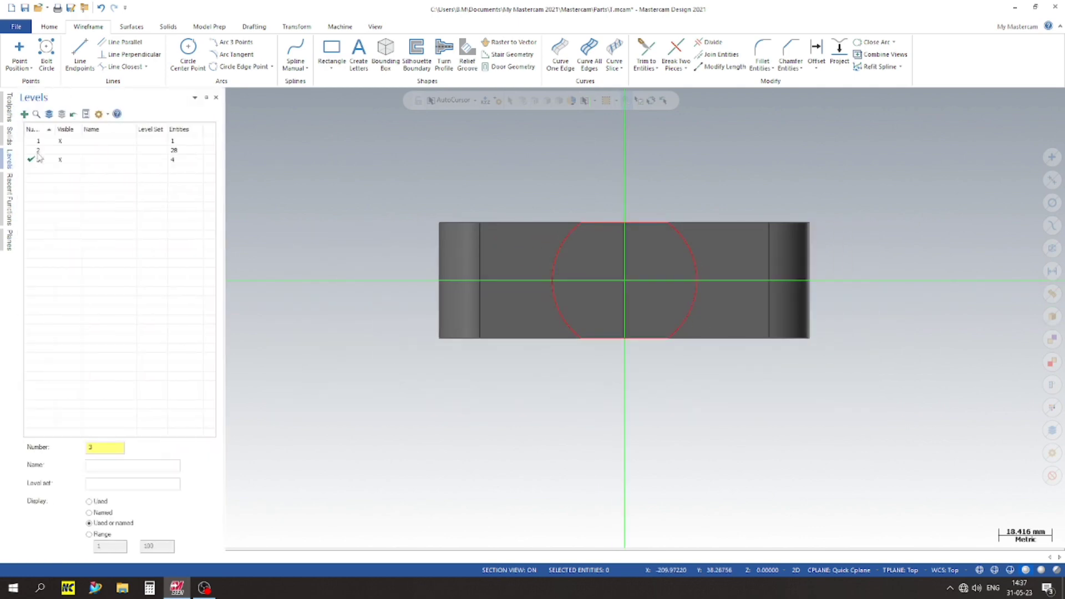
click(61, 142)
scroll(695, 275, up, 1)
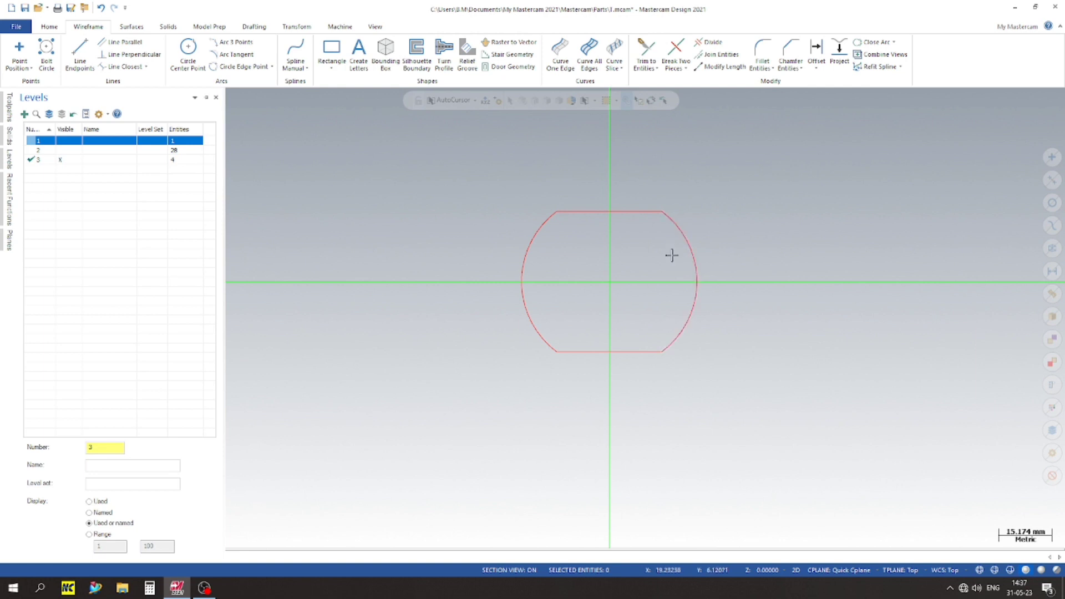
scroll(654, 227, up, 1)
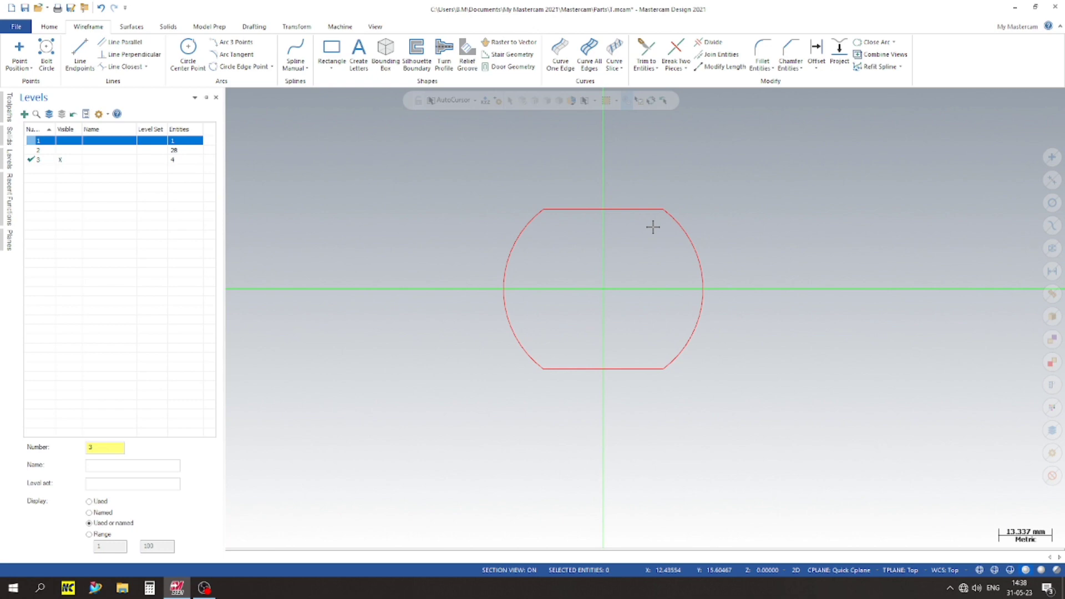
scroll(578, 252, up, 1)
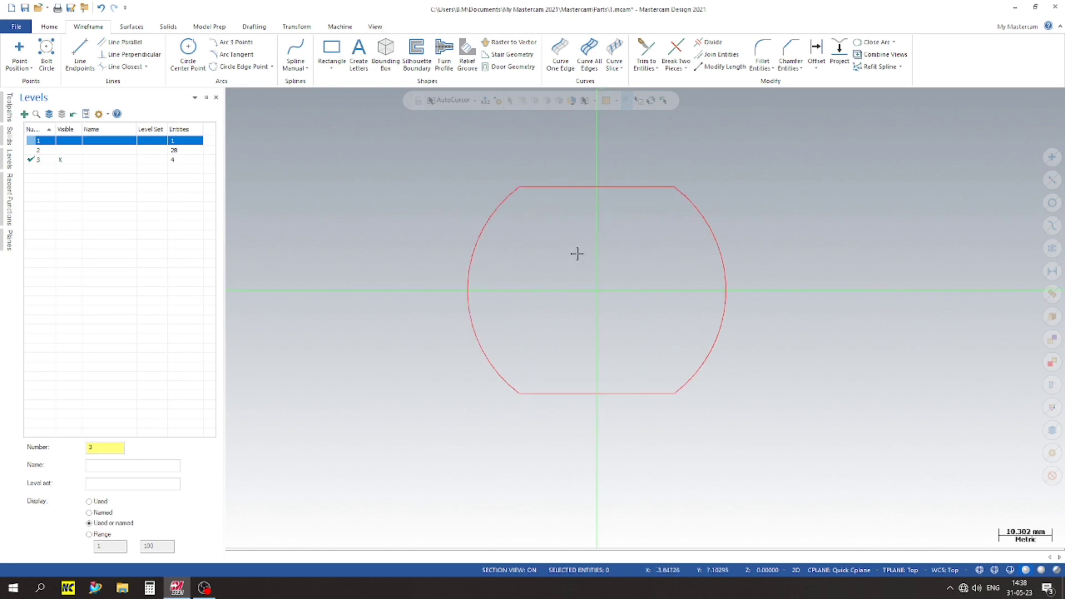
- Draw a 36 mm diameter center-point circle at the origin inside the trimmed profile
click(186, 67)
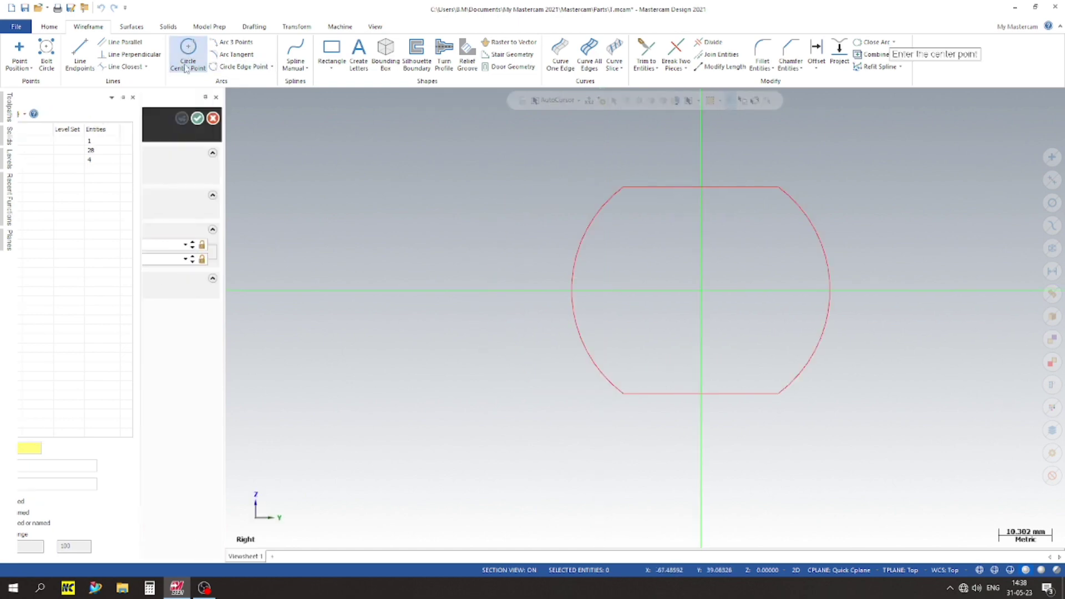
click(702, 290)
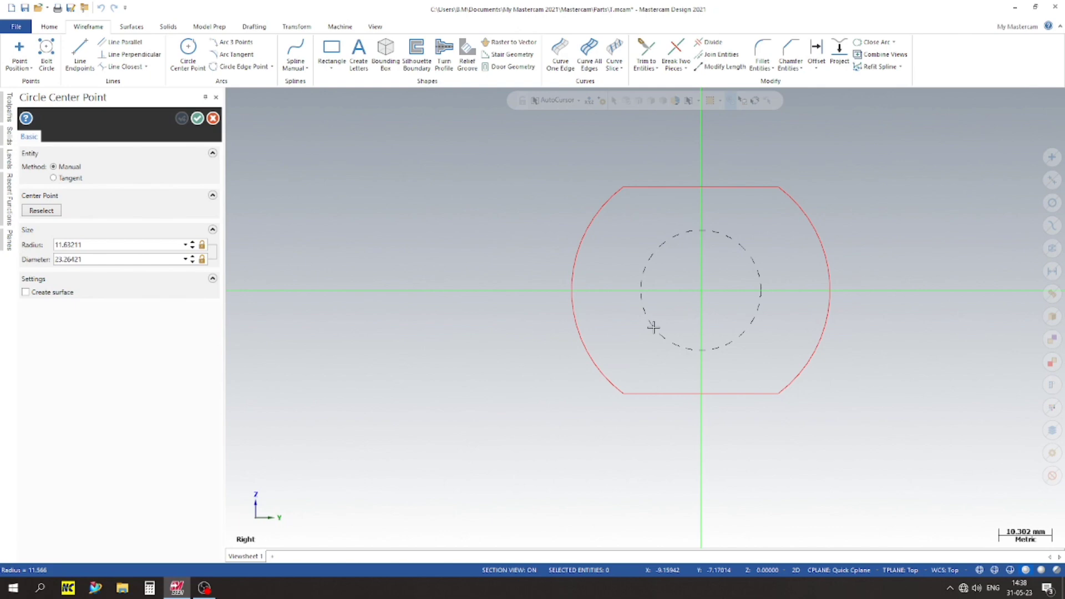
click(653, 327)
click(140, 257)
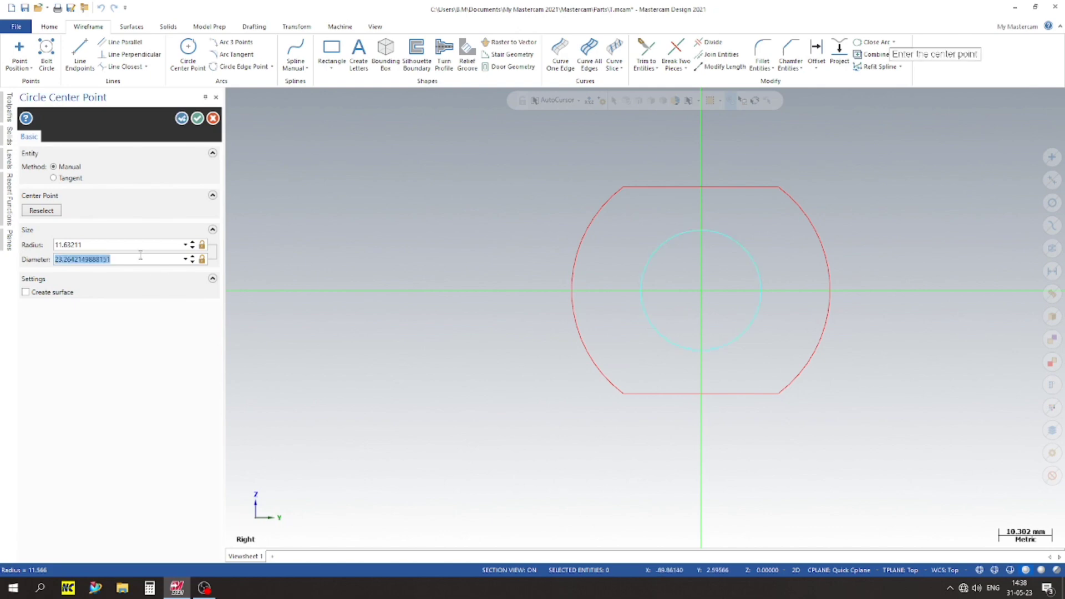
text(36)
key(Return)
key(Return)
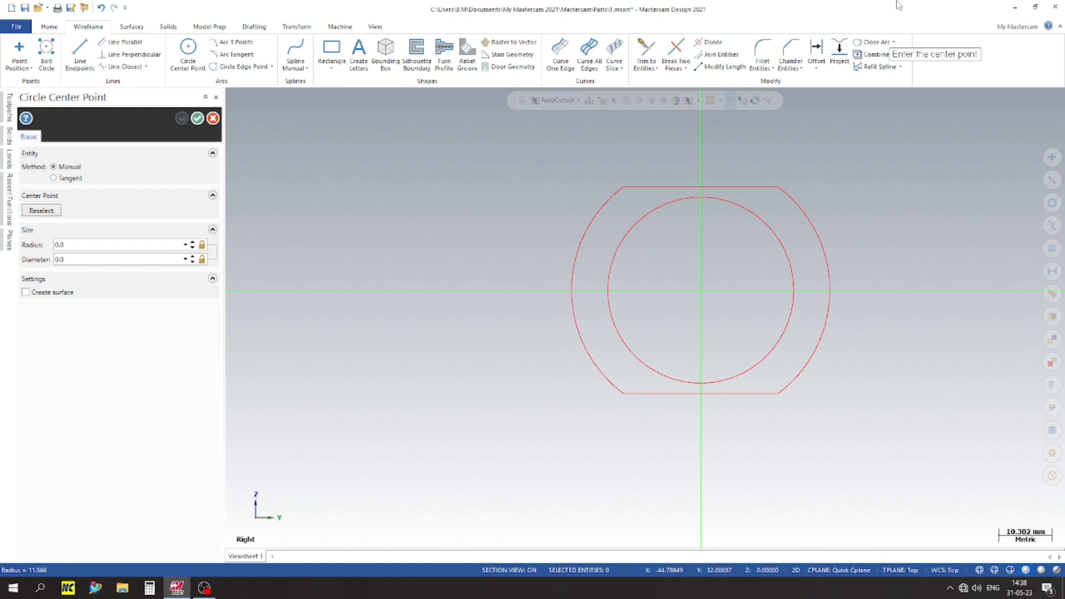
scroll(700, 238, up, 2)
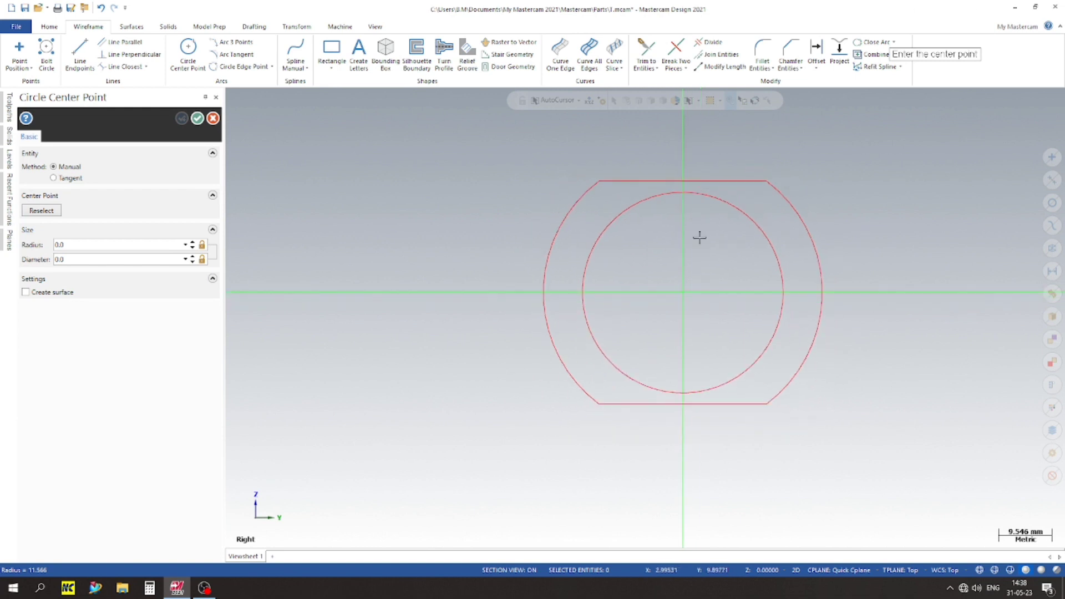
scroll(700, 238, down, 3)
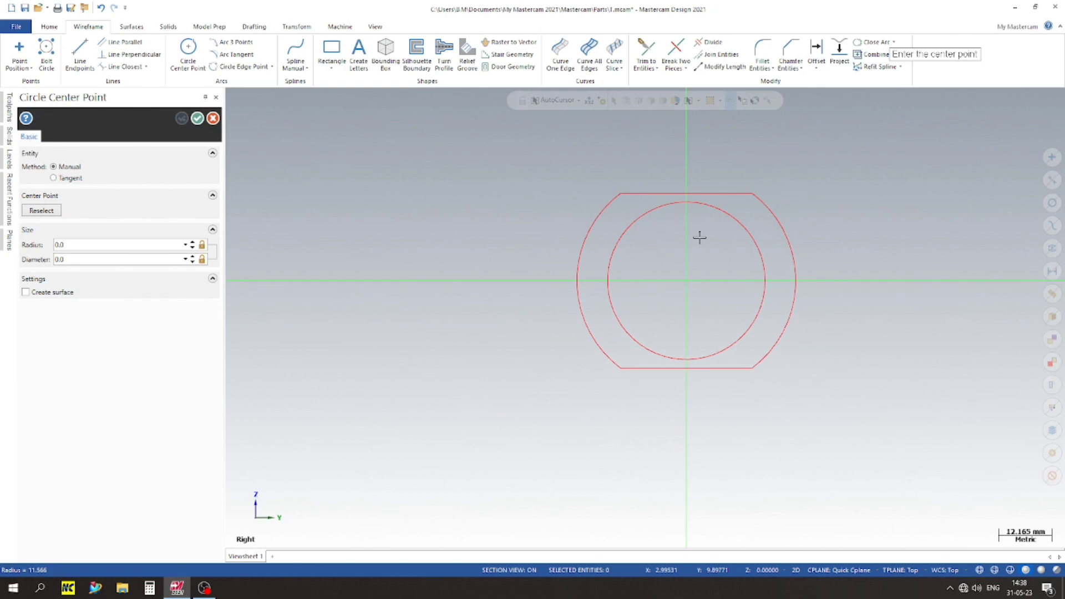
scroll(775, 198, up, 3)
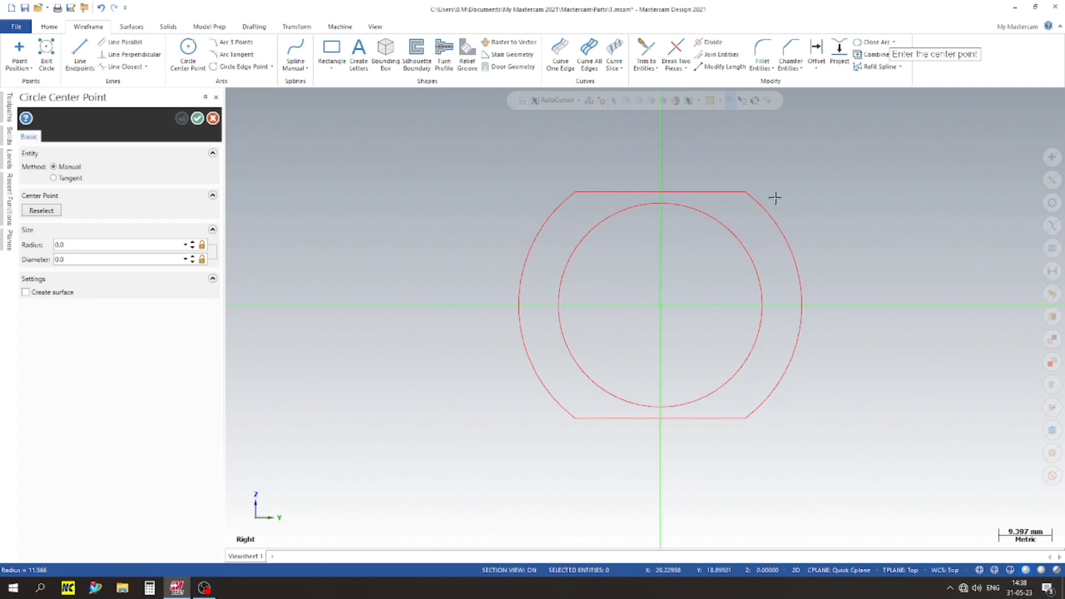
scroll(768, 205, up, 3)
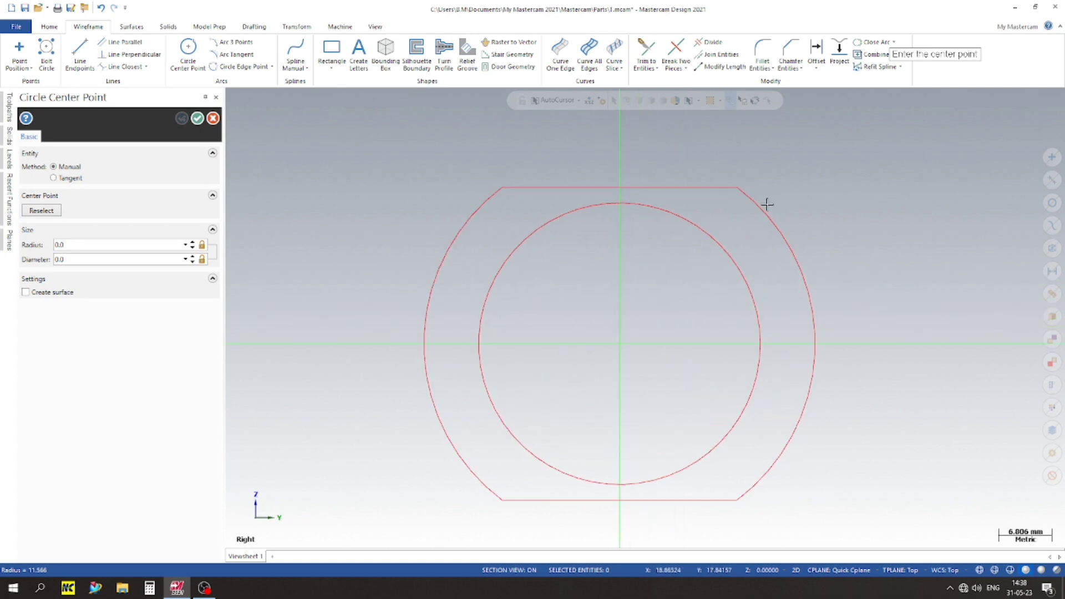
scroll(768, 205, down, 4)
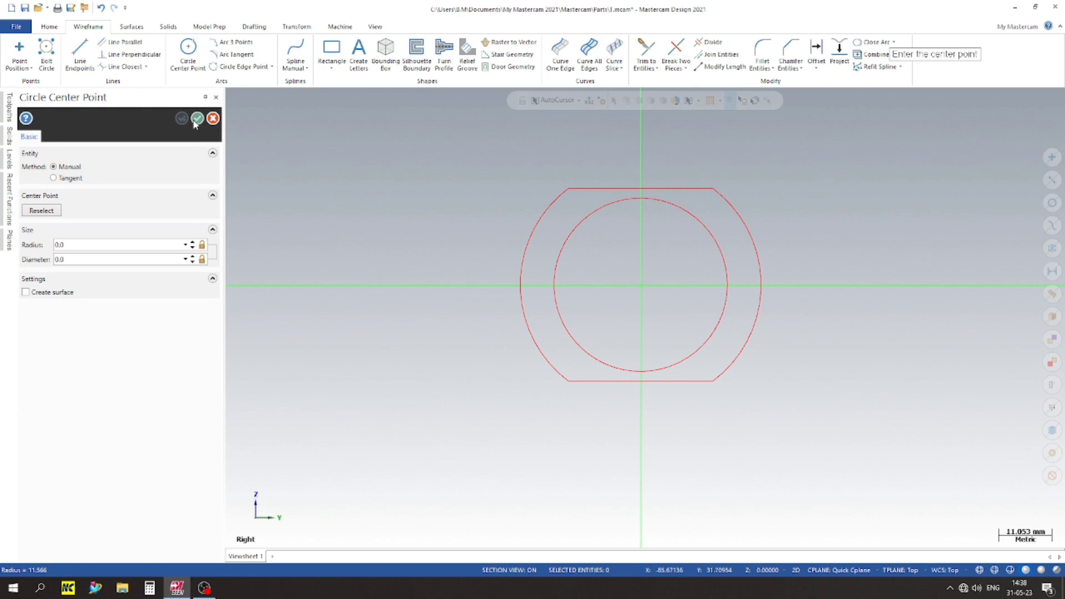
click(197, 119)
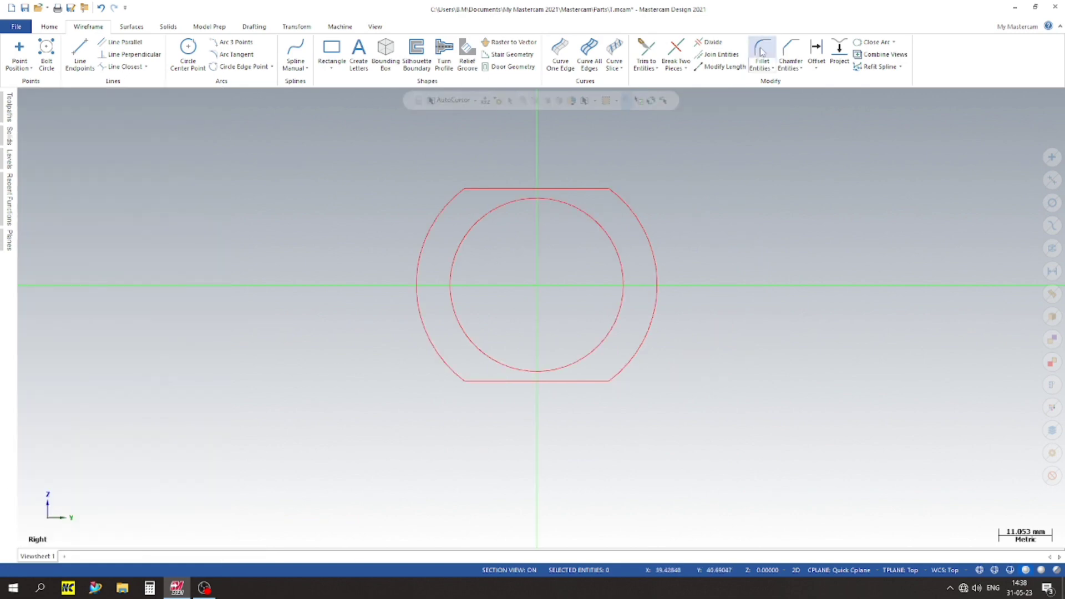
- Fillet the profile's upper horizontal line to the right side of the inner circle with an 8 mm radius
click(758, 65)
scroll(742, 186, up, 5)
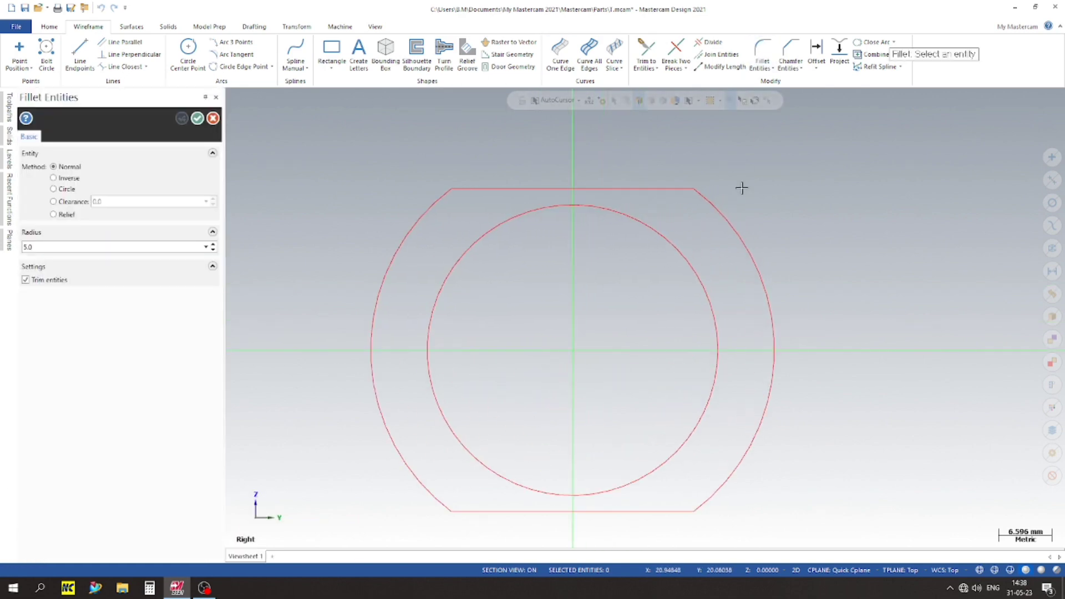
click(690, 192)
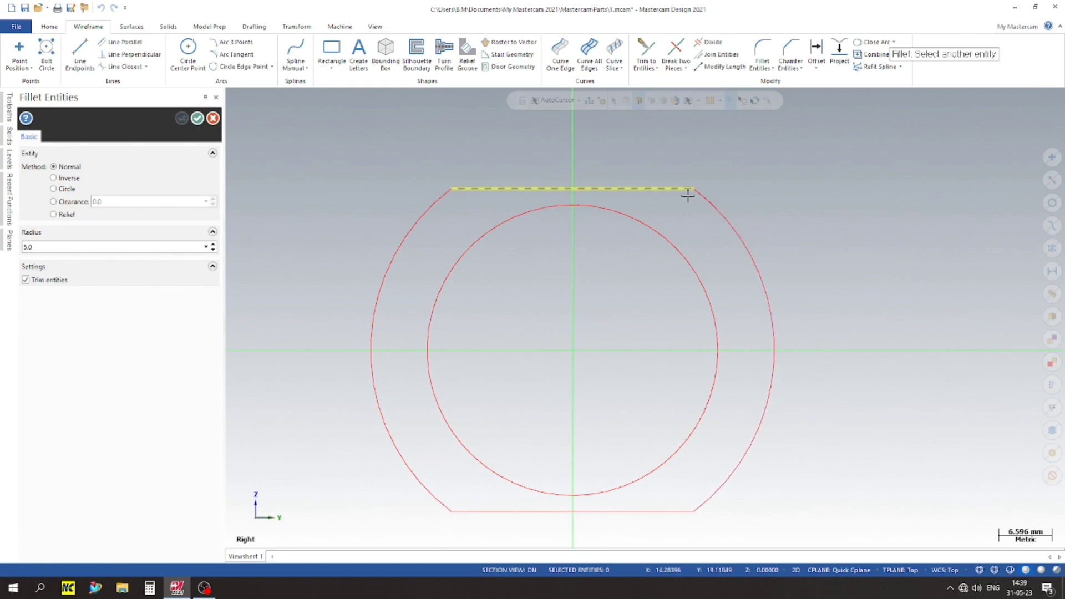
click(680, 245)
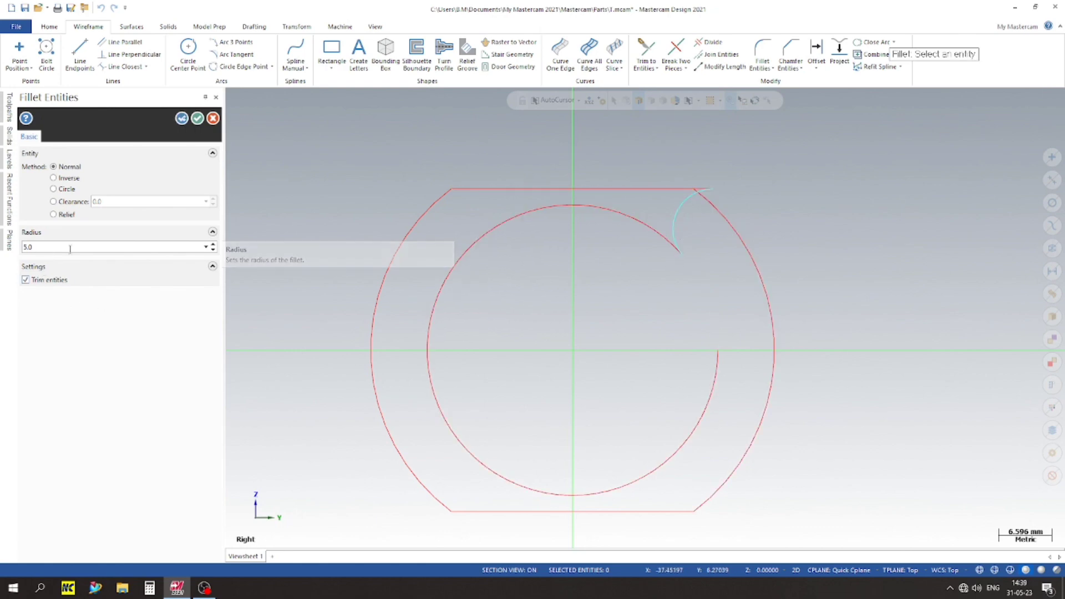
key(Return)
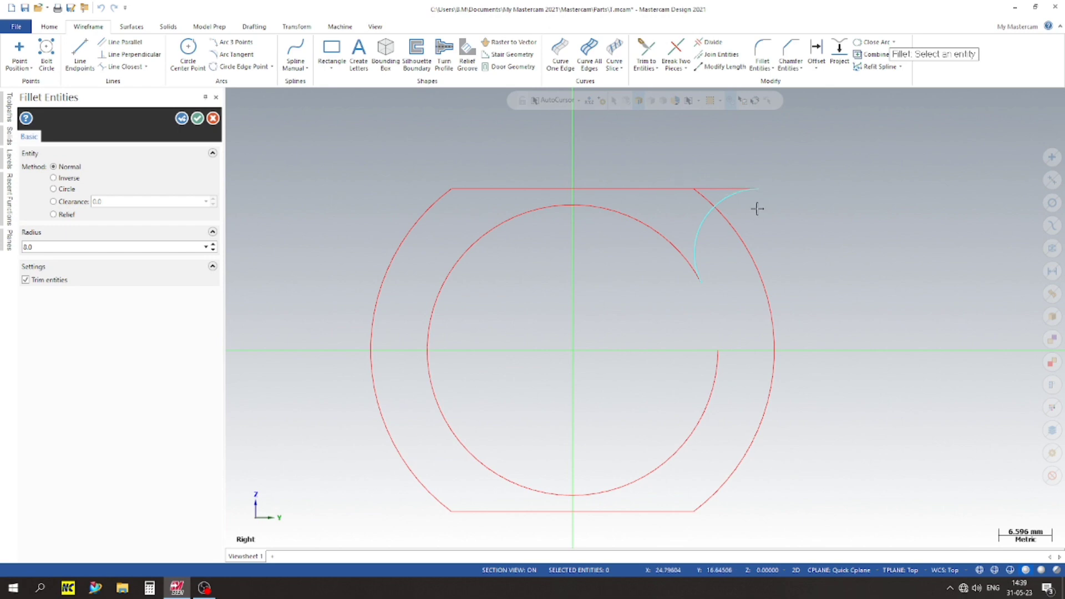
scroll(613, 150, down, 2)
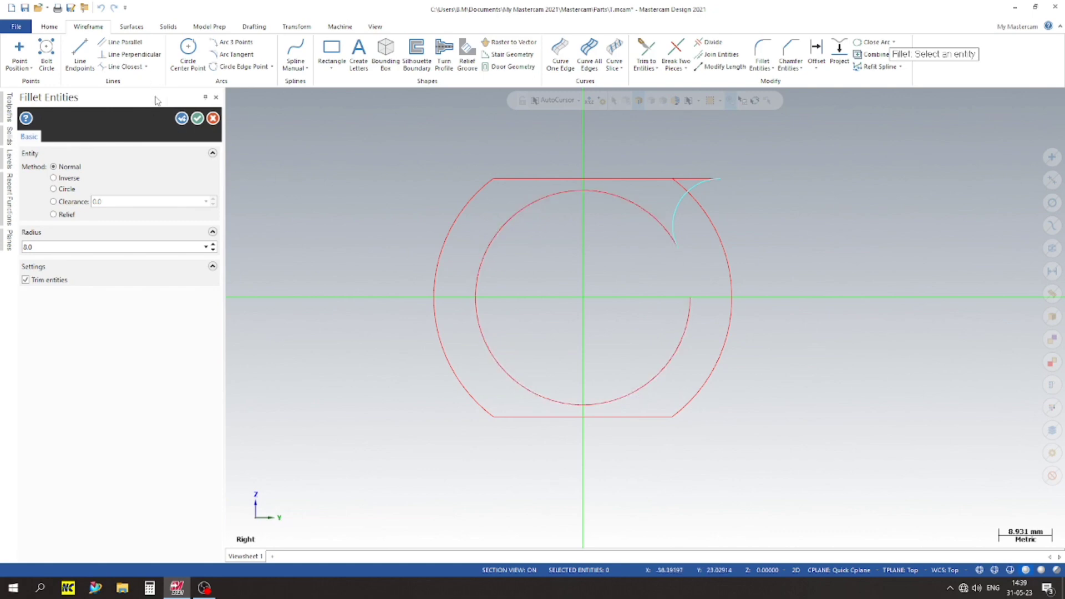
click(181, 118)
- Add a matching 8 mm fillet between the lower horizontal line and the right side of the inner circle
click(656, 416)
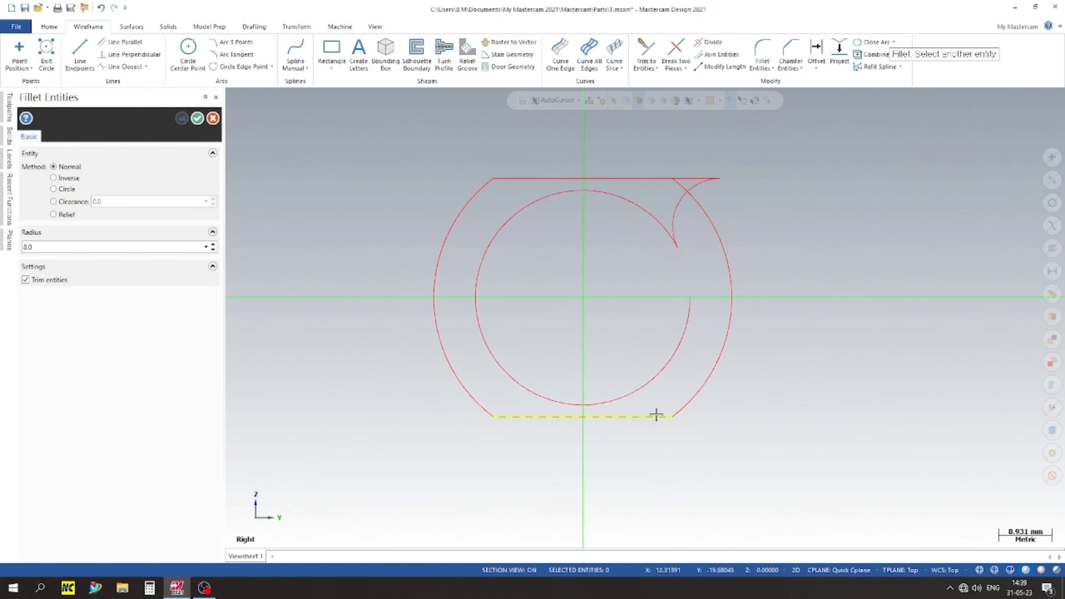
click(671, 367)
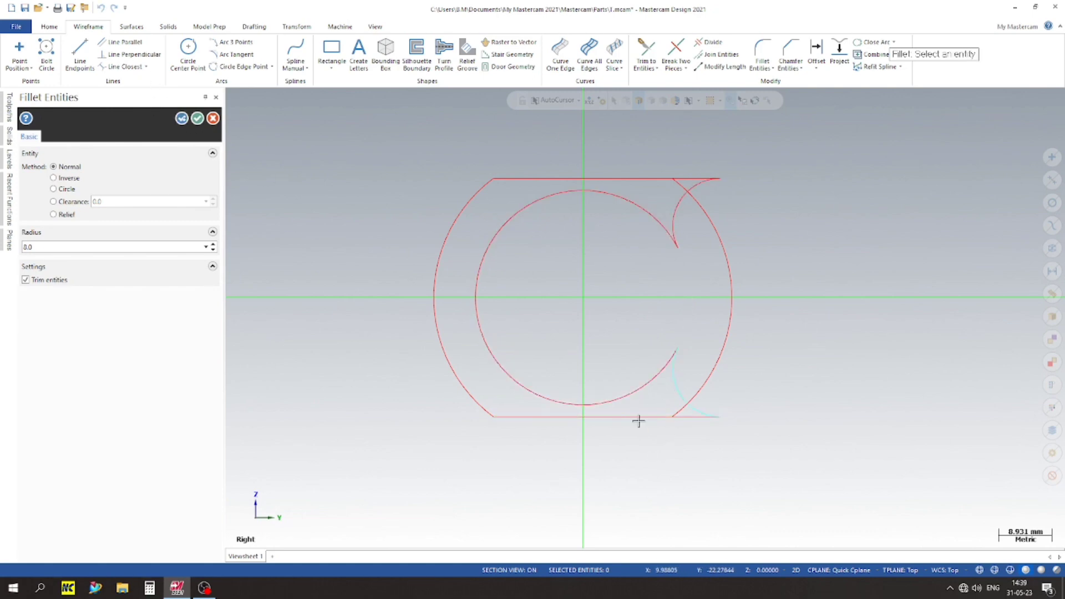
click(197, 118)
- Trim away the fillet and line overshoots on the right, and the outer arc between the two fillets, with Divide
click(710, 42)
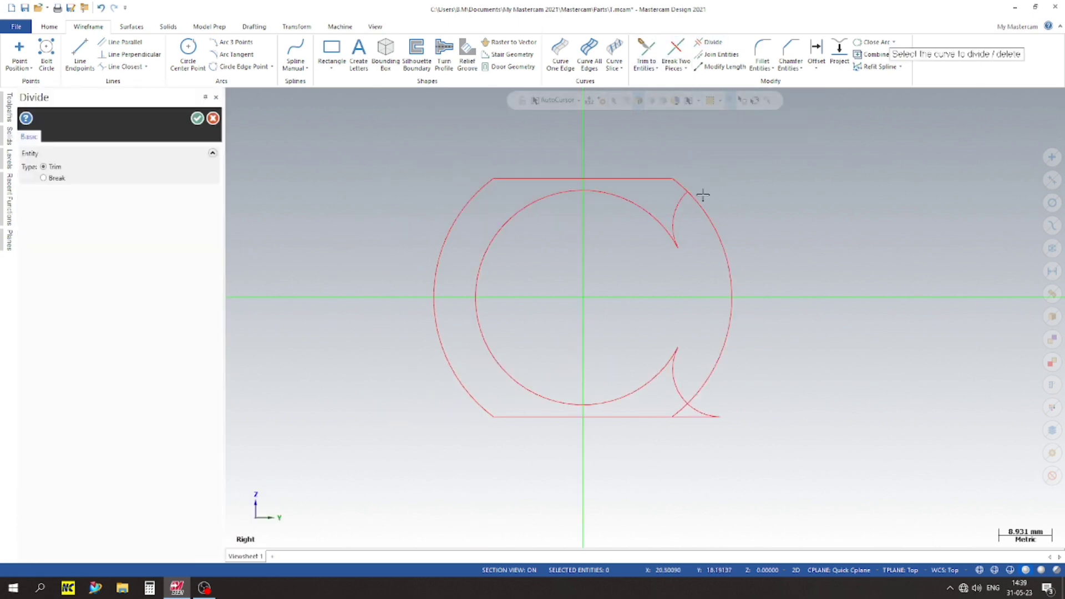
click(701, 410)
click(701, 419)
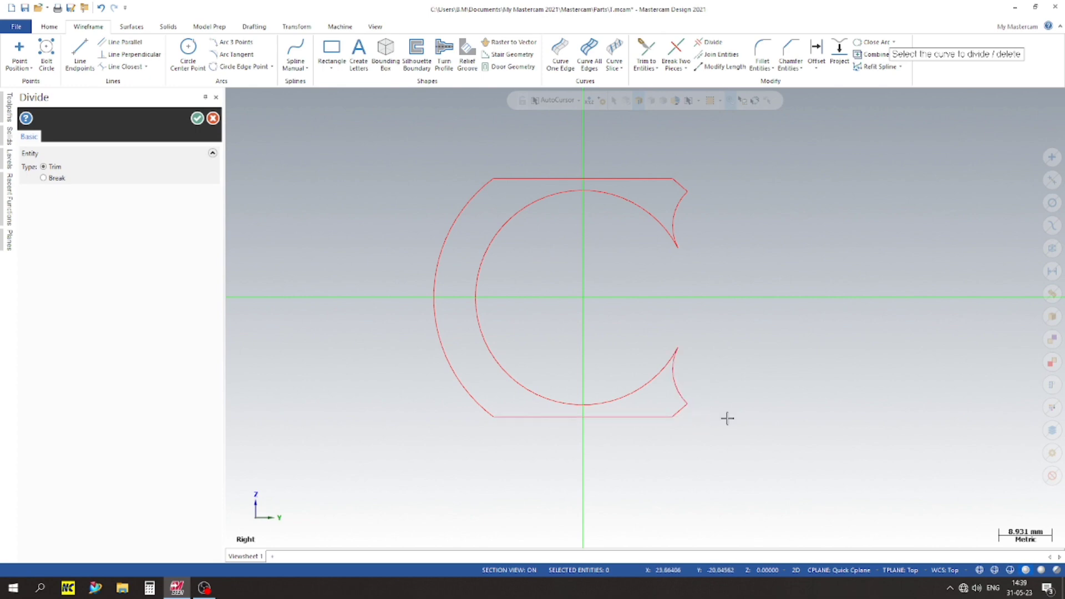
click(197, 125)
- Mirror a copy of the two right-hand fillet arcs about the Y axis with a 0 X offset
scroll(699, 190, down, 3)
click(500, 204)
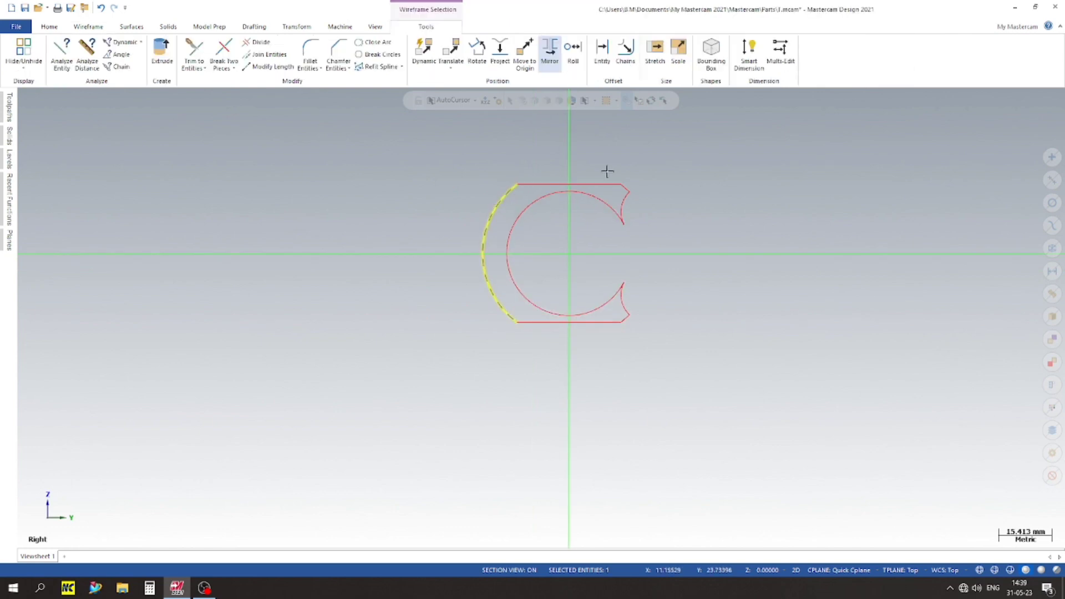
key(Escape)
drag(697, 359, 611, 150)
scroll(622, 181, up, 3)
scroll(642, 167, down, 2)
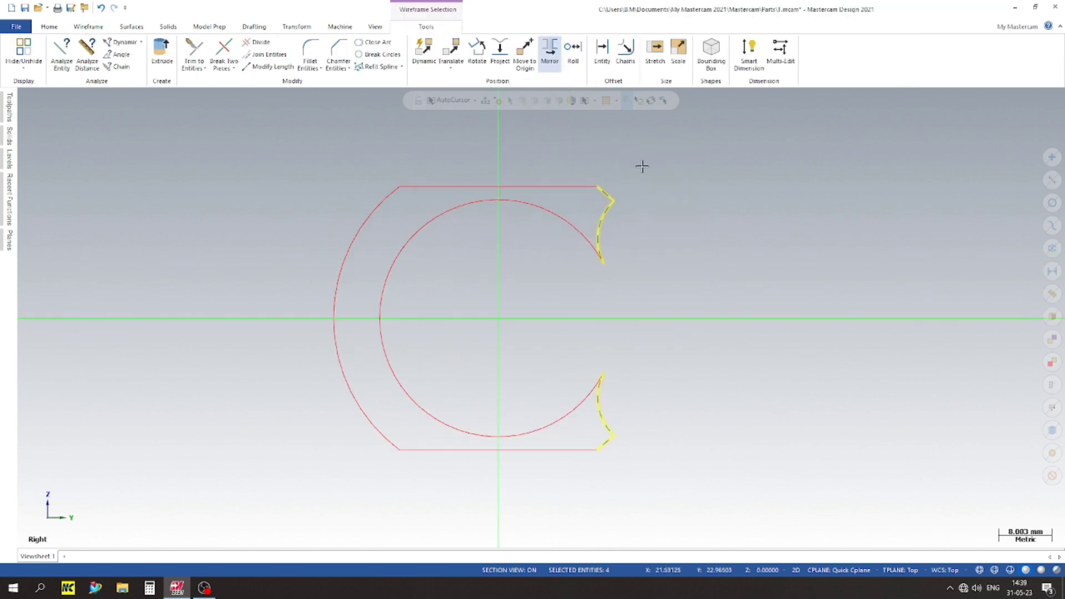
scroll(613, 371, up, 1)
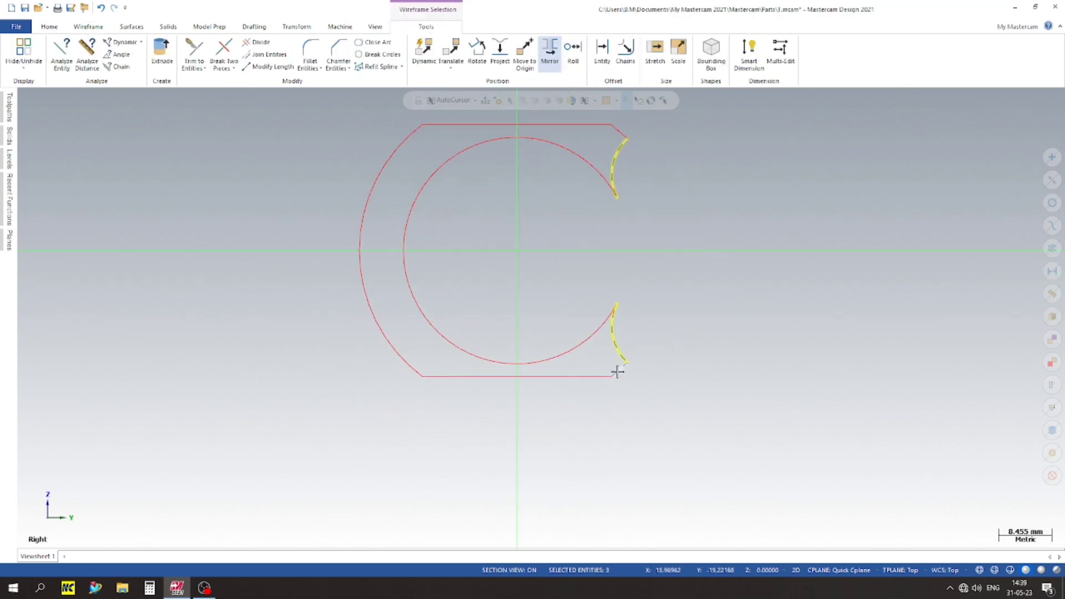
click(550, 51)
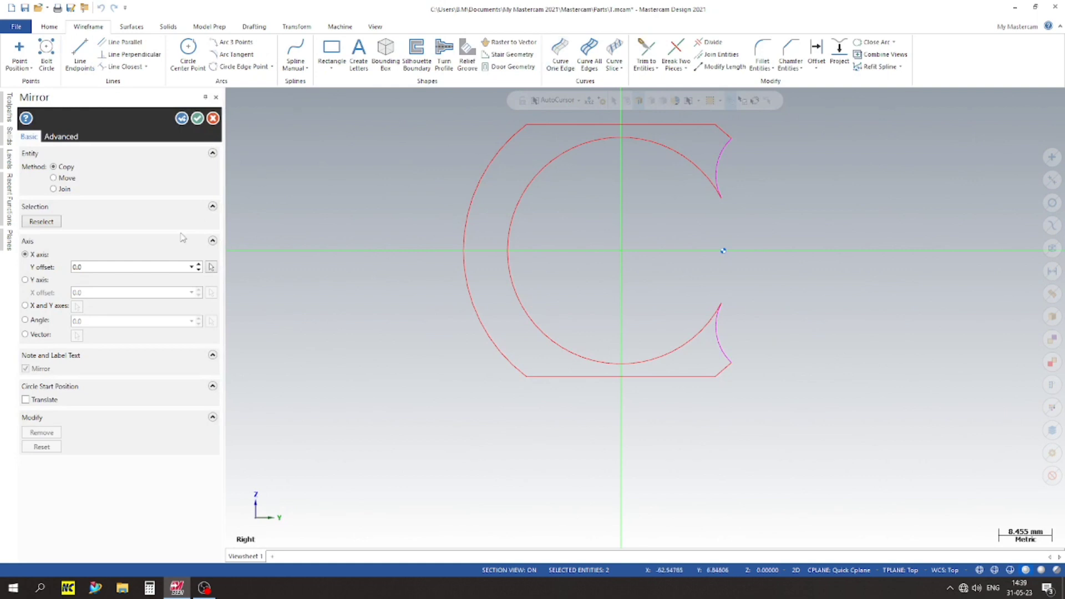
click(26, 280)
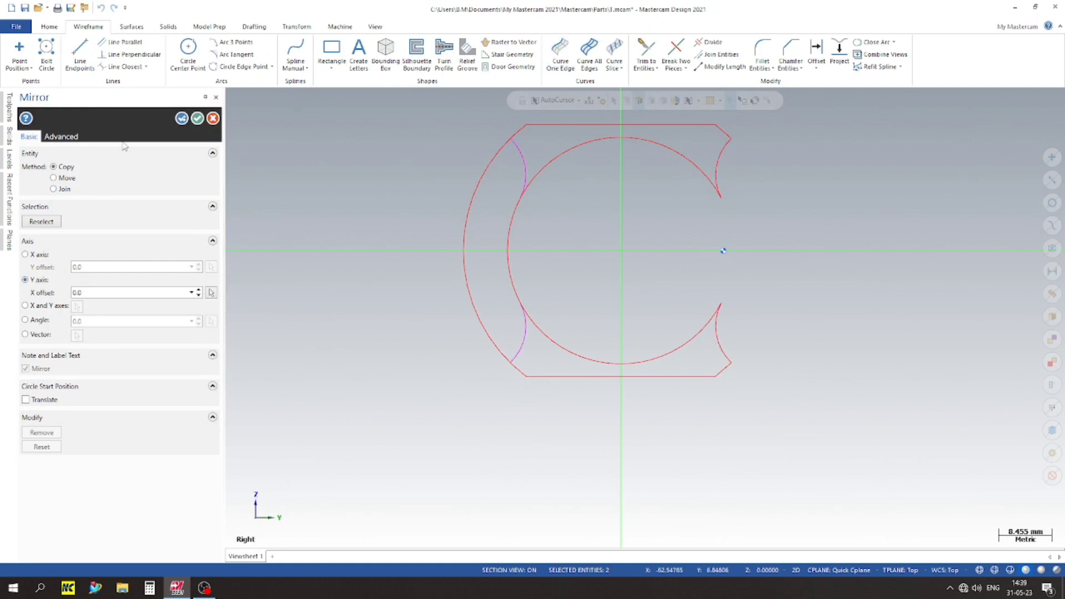
click(198, 119)
- Trim away the left outer arc and the inner circle's upper and lower portions with Divide, keeping the left arc between the fillets
scroll(616, 212, down, 2)
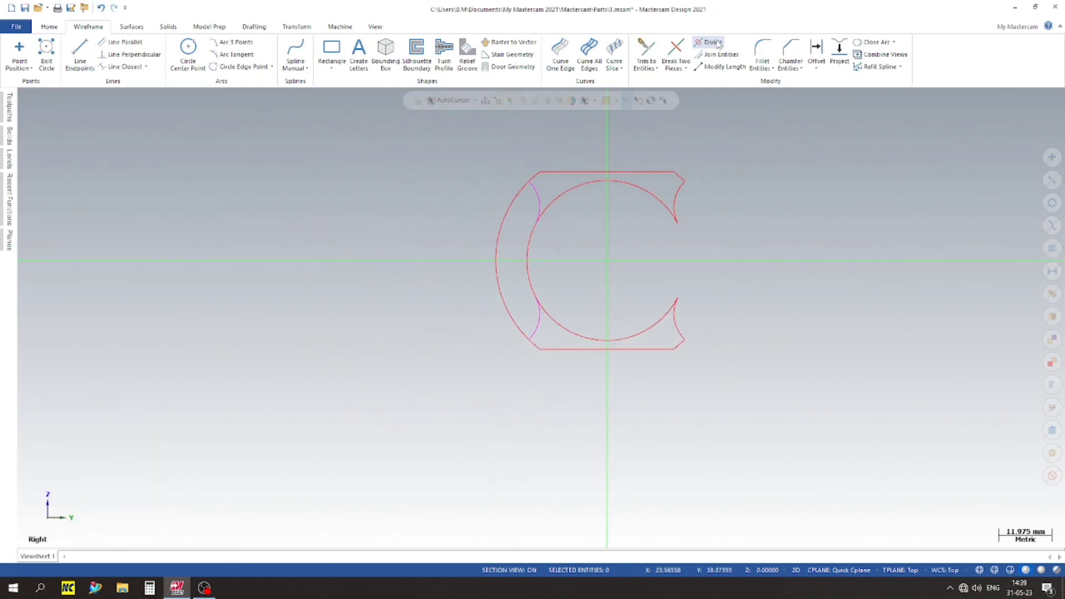
click(710, 42)
scroll(638, 163, up, 3)
click(581, 227)
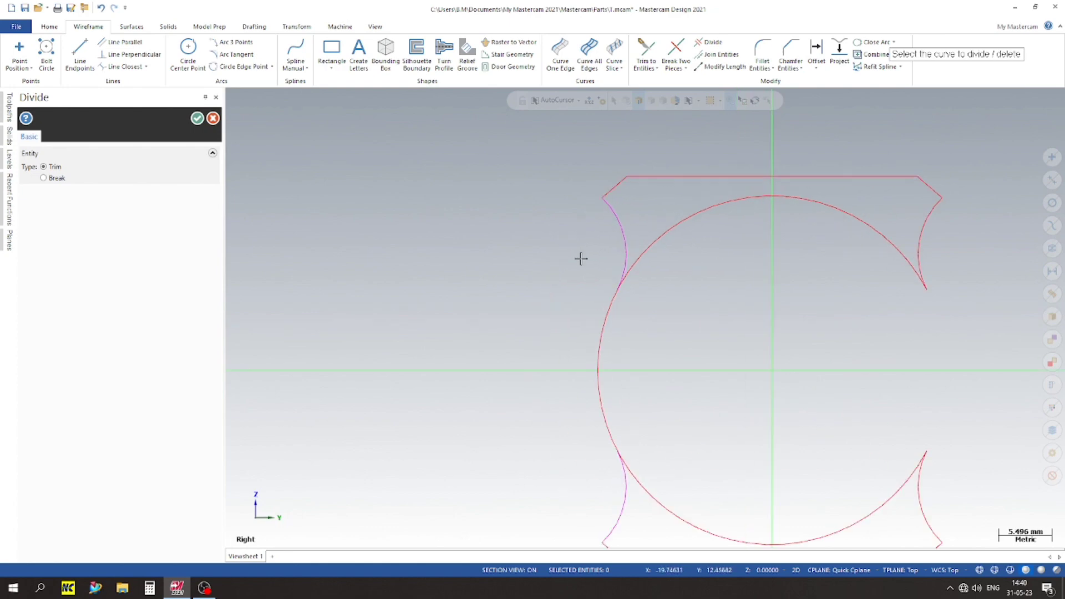
scroll(518, 247, down, 2)
click(605, 408)
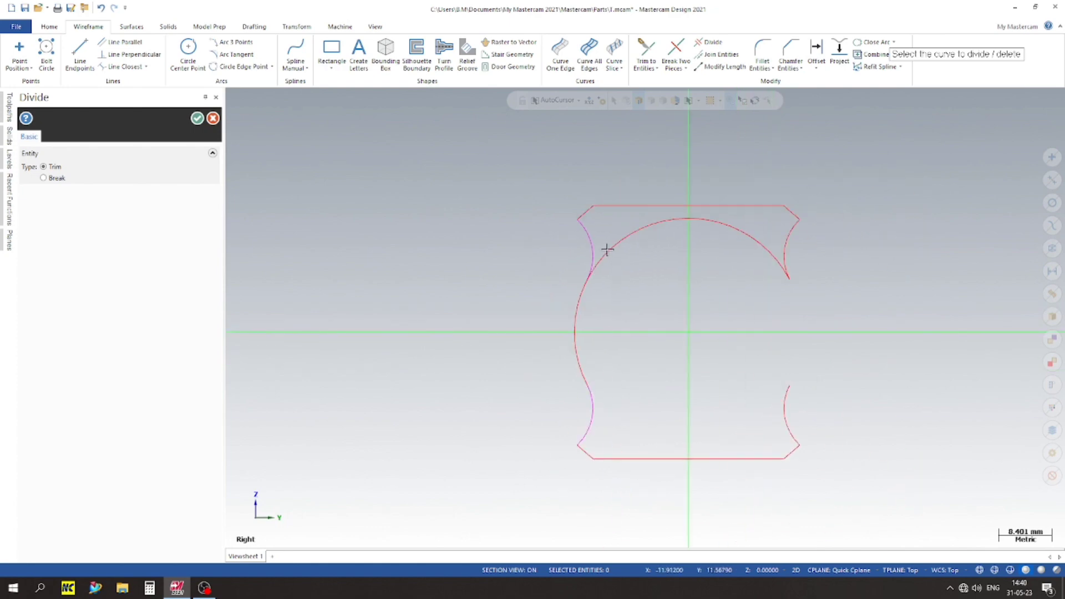
click(606, 253)
scroll(321, 185, down, 1)
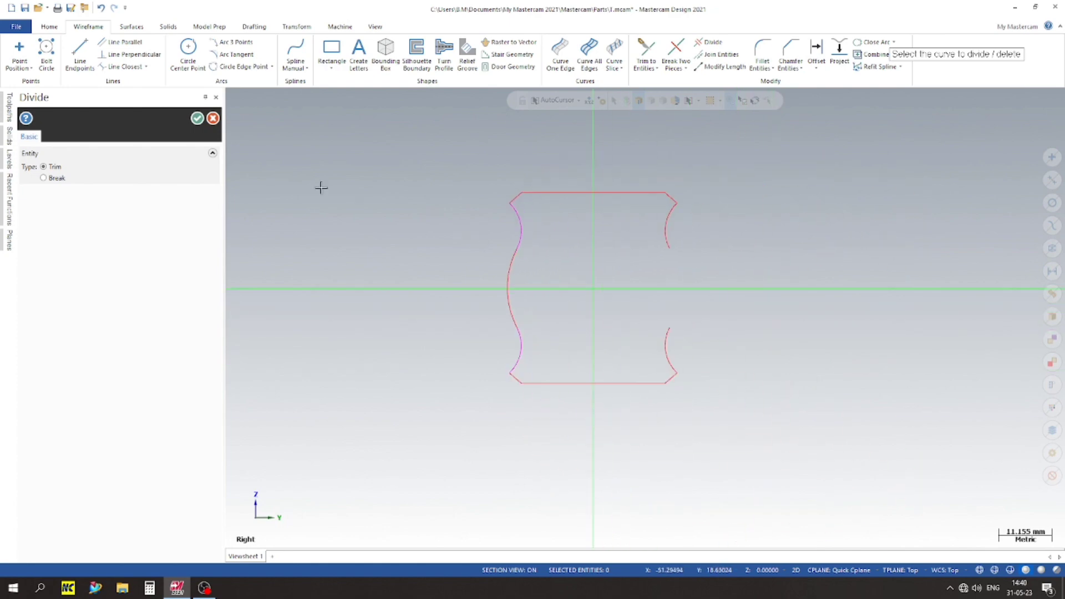
click(197, 118)
scroll(423, 196, up, 1)
scroll(771, 188, down, 1)
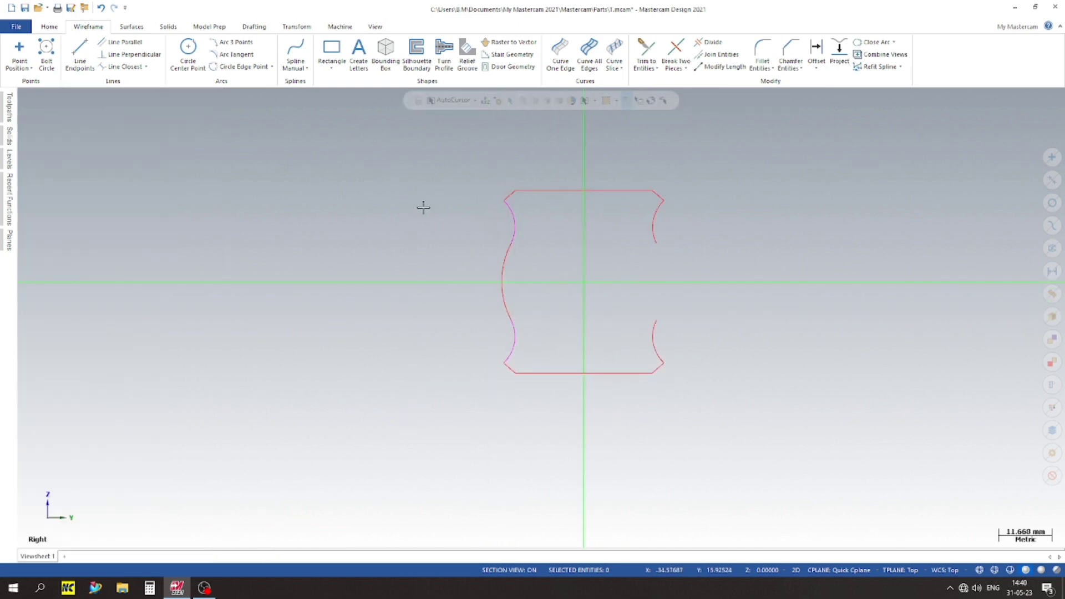
- Mirror a copy of the remaining left-hand middle arc about the Y axis with a 0 X offset, and clear the result colors
drag(421, 205, 571, 324)
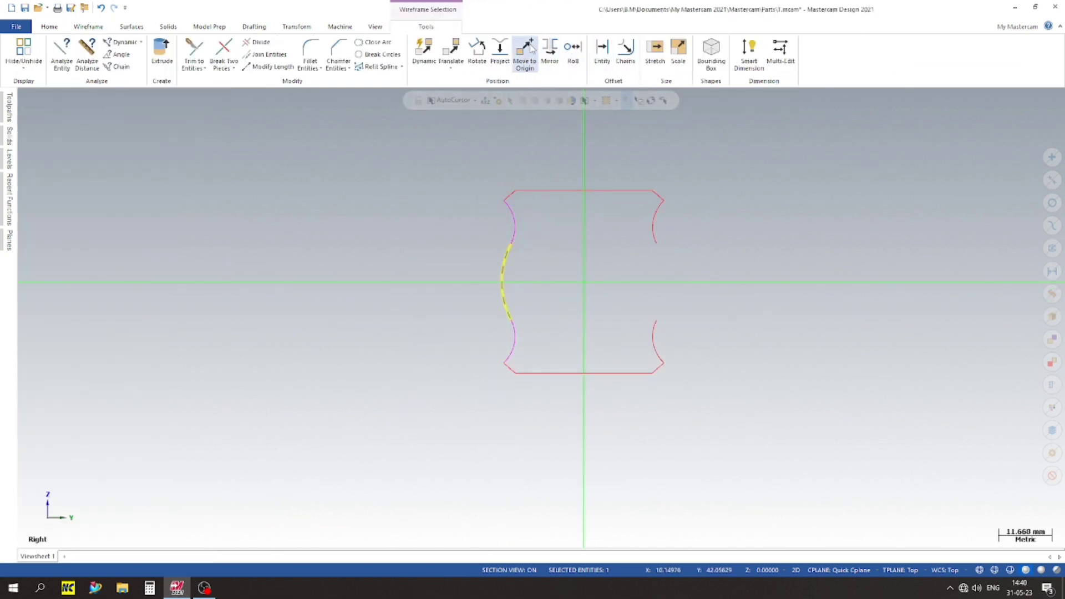
click(549, 53)
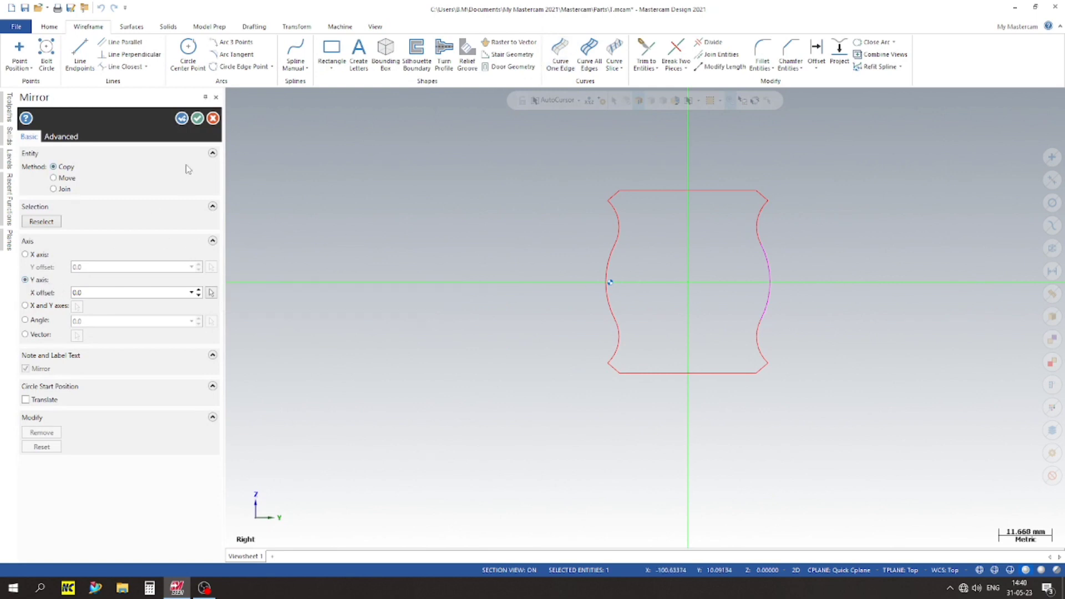
click(198, 118)
right_click(802, 175)
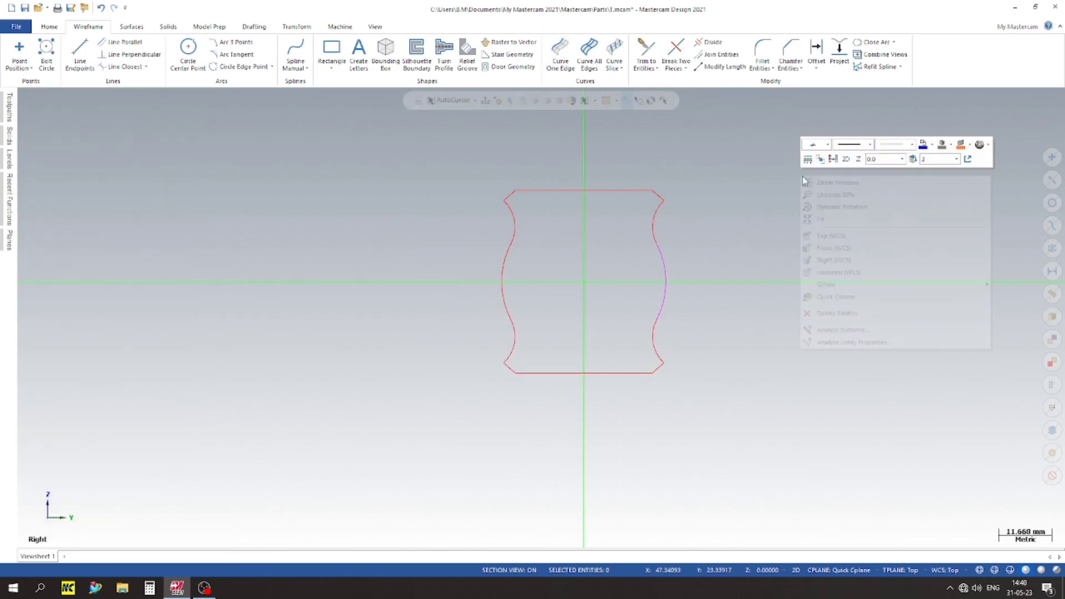
click(836, 163)
scroll(595, 252, up, 3)
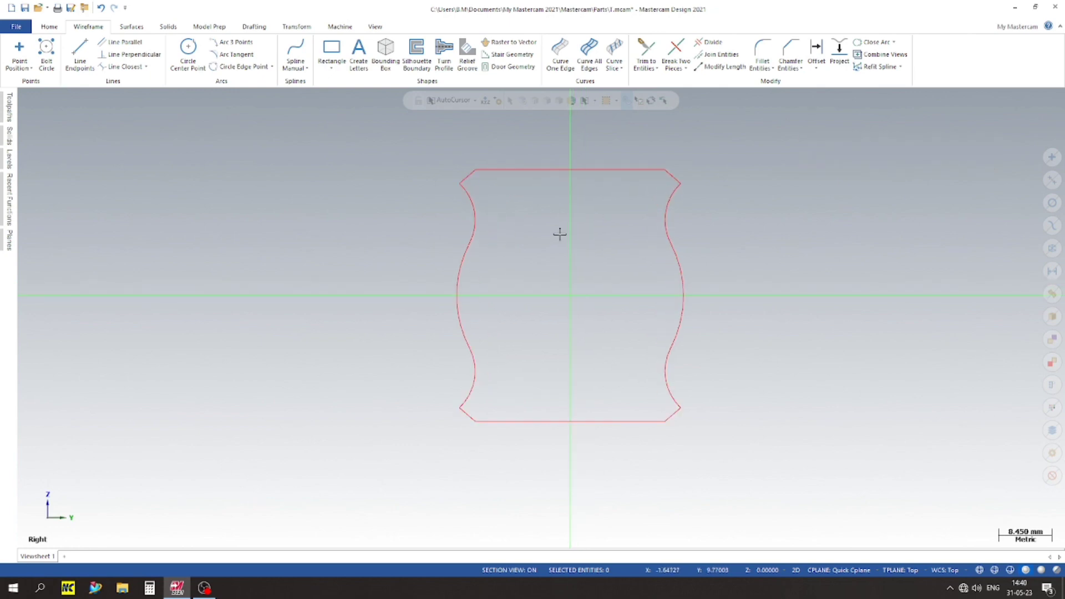
scroll(560, 235, up, 1)
scroll(574, 207, down, 2)
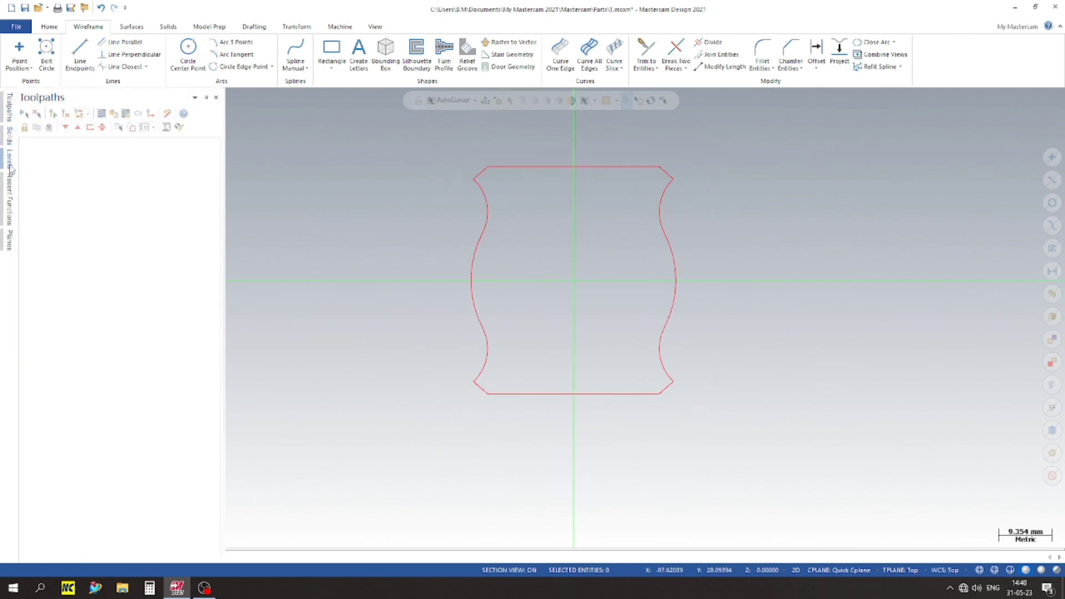
- Make level 1 with the solid visible and show the model in the isometric view
mouse_move(12, 167)
click(60, 141)
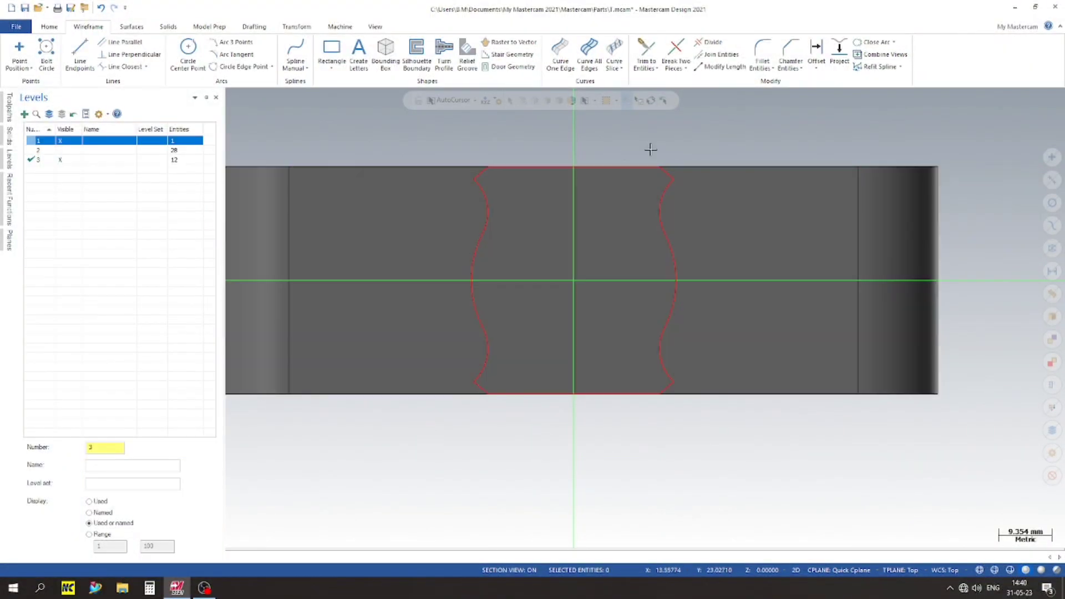
scroll(650, 149, up, 1)
scroll(650, 149, down, 1)
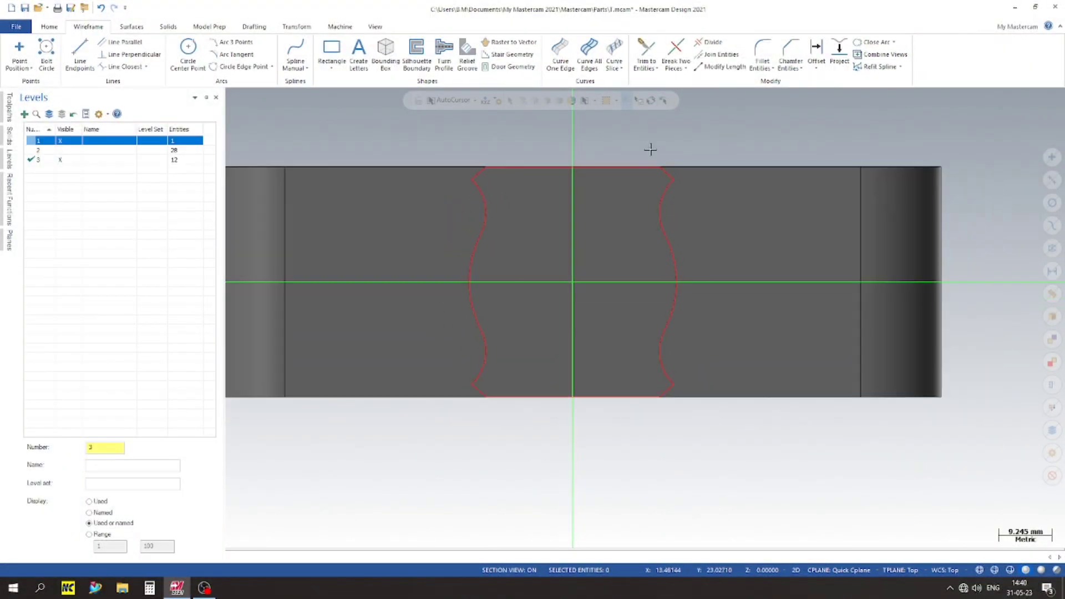
scroll(649, 183, down, 3)
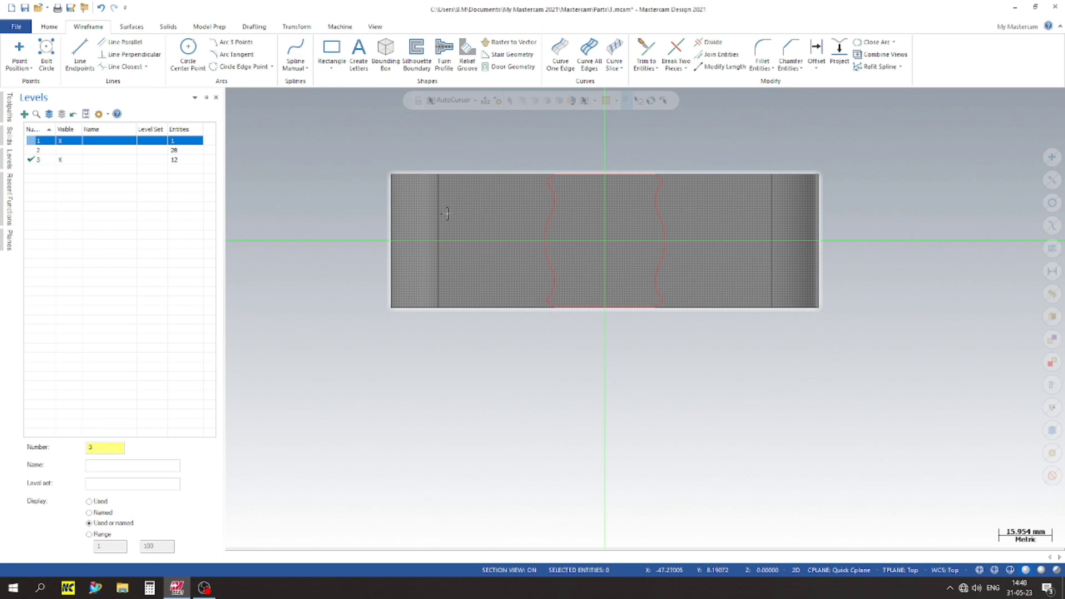
right_click(354, 183)
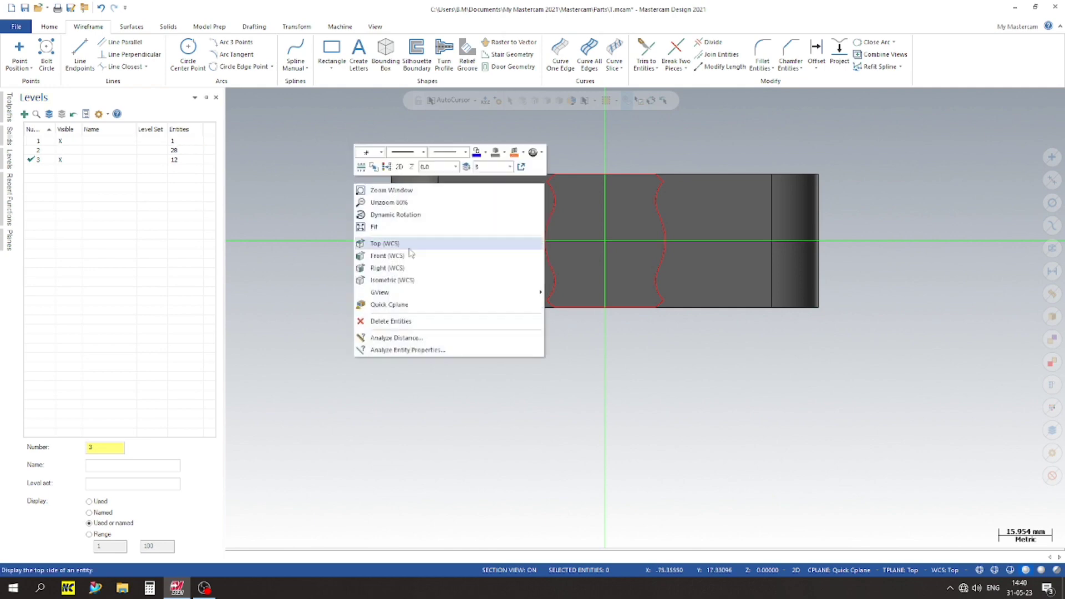
click(416, 280)
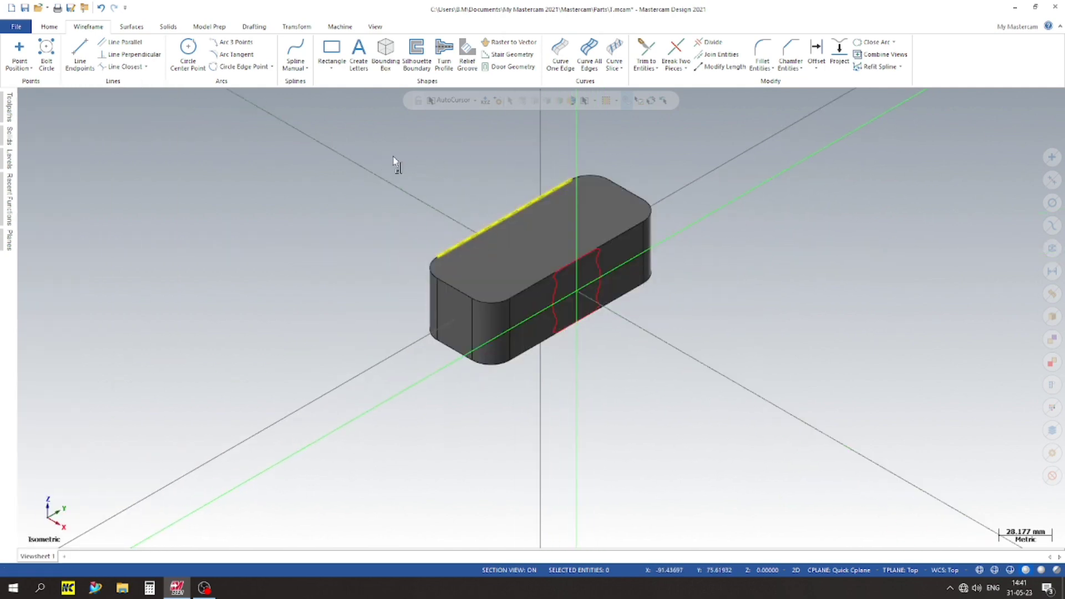
scroll(478, 160, up, 1)
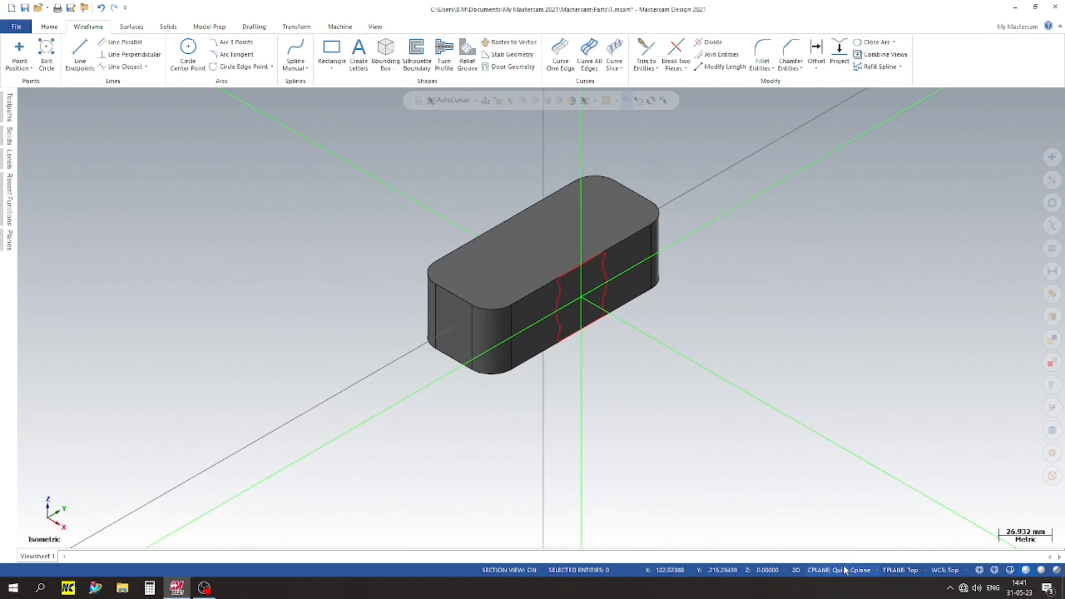
- Set the construction plane to Top, mirror a copy of the whole side profile about the Y axis, and clear the result colors
click(844, 570)
click(833, 452)
scroll(745, 391, down, 3)
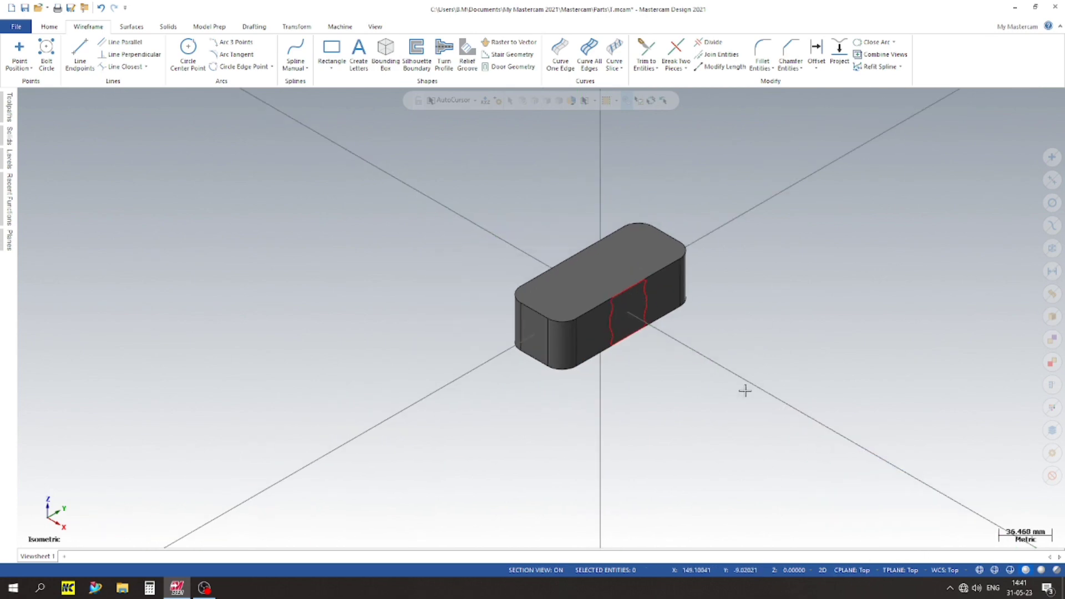
drag(745, 392, 572, 242)
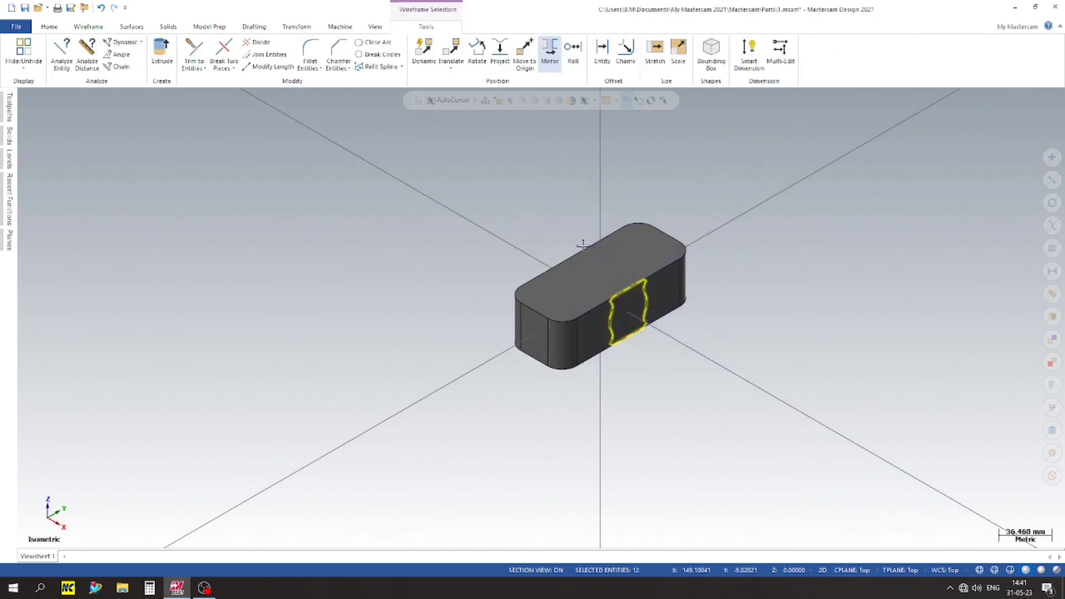
click(557, 50)
middle_drag(535, 305, 695, 316)
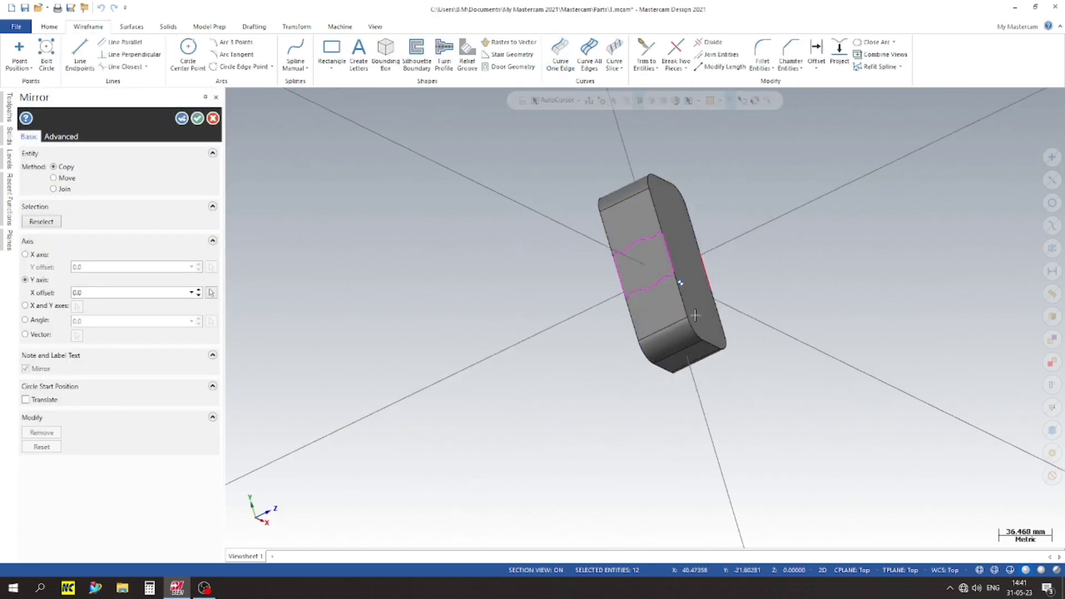
click(198, 118)
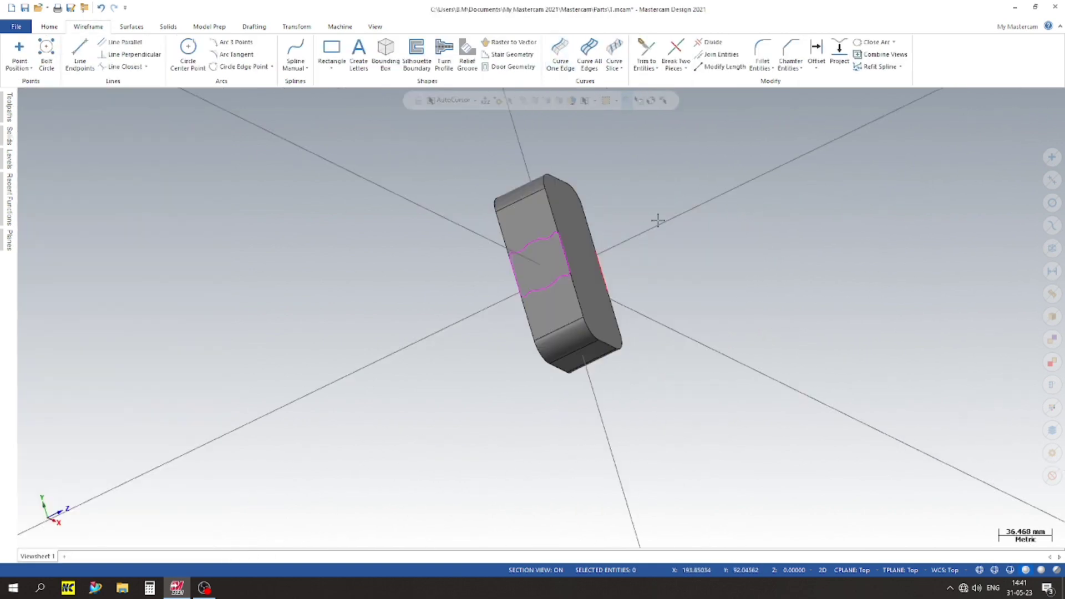
right_click(677, 217)
key(Escape)
middle_drag(604, 304, 347, 226)
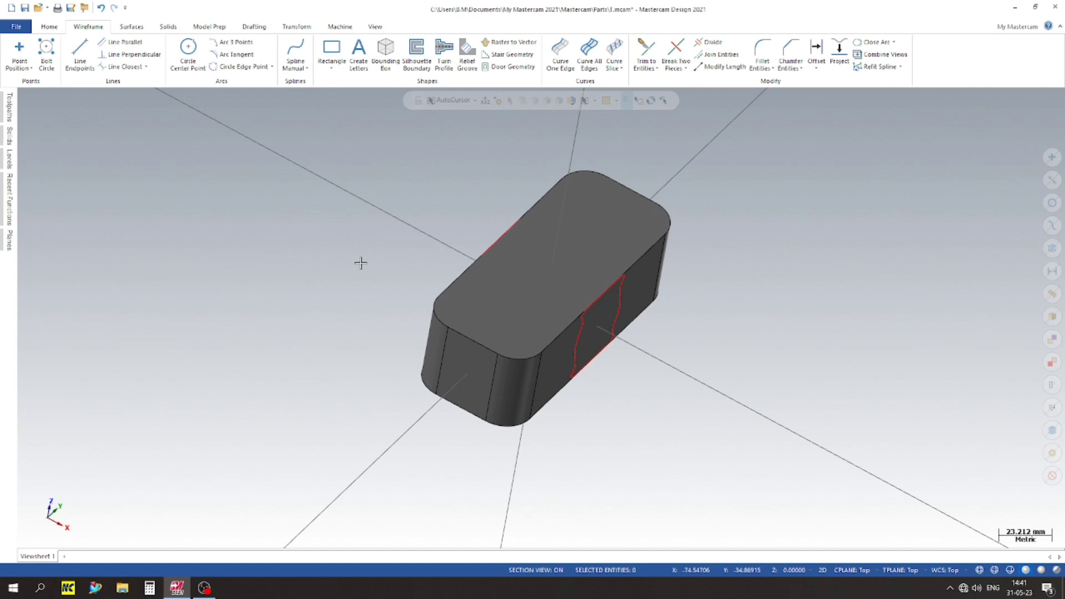
- Show the top view and start a Solid Extrude with the closed profile on the solid's negative X side as its chain
right_click(380, 190)
click(504, 220)
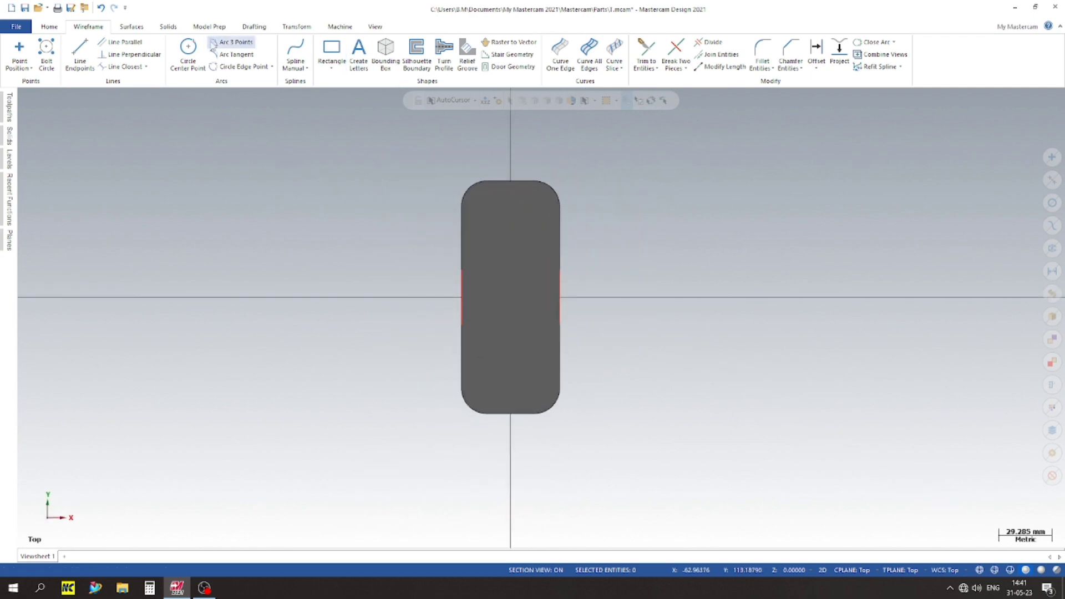
click(168, 27)
click(105, 48)
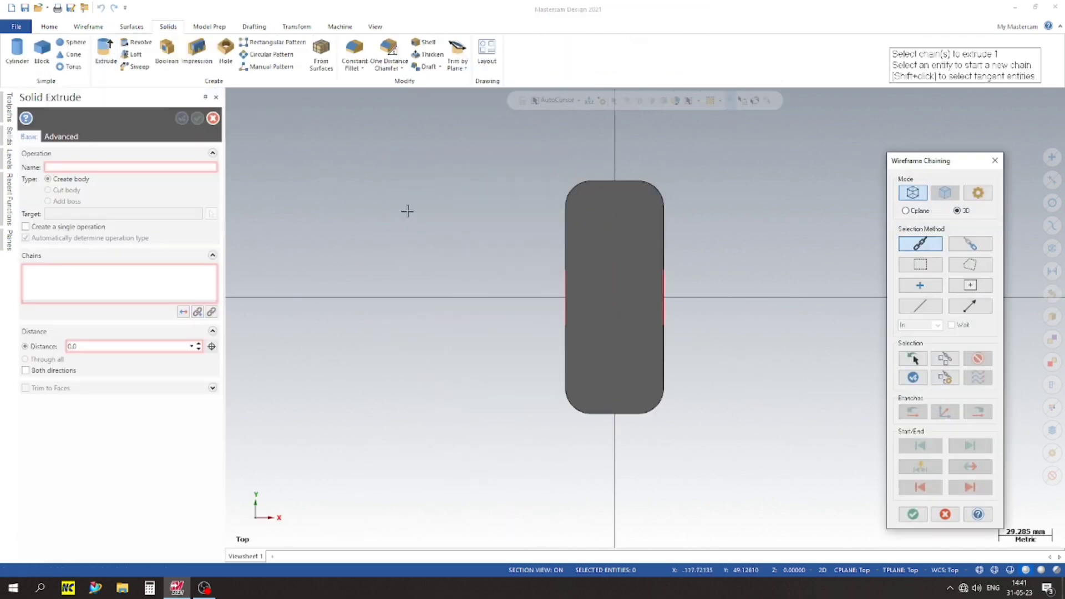
click(565, 284)
click(913, 514)
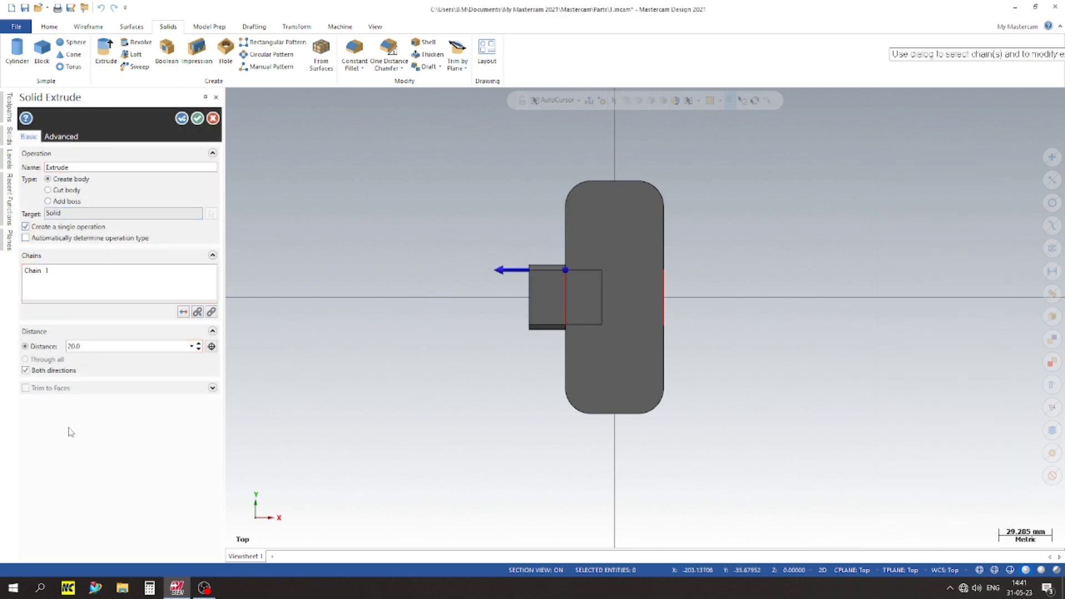
- Work out the boss distance in Calculator by subtracting 54 from 78 and dividing by 2
click(149, 587)
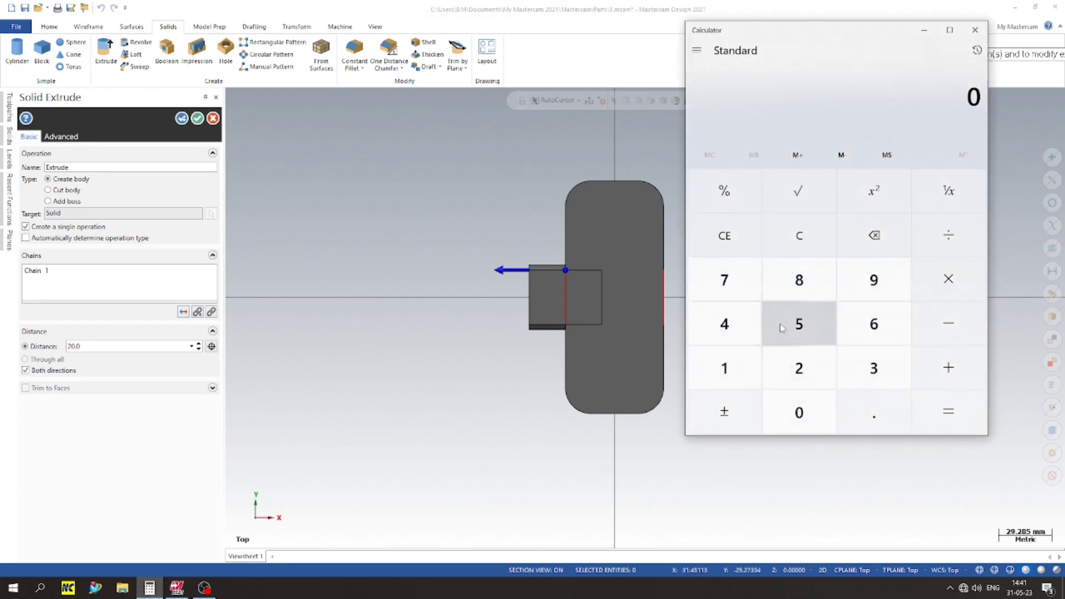
click(755, 282)
click(799, 292)
click(950, 326)
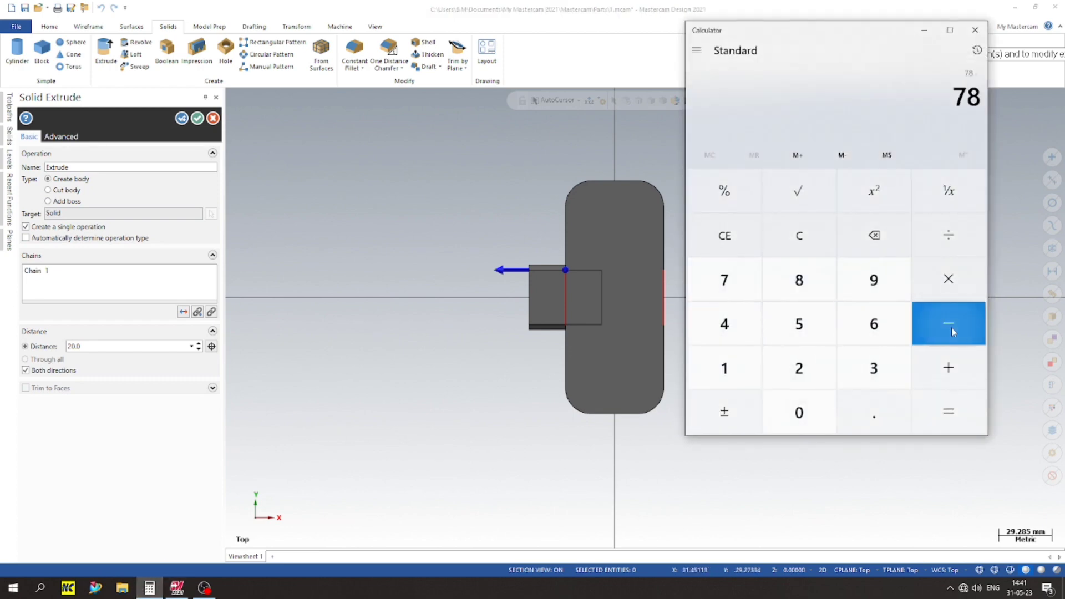
click(798, 335)
click(725, 324)
click(949, 412)
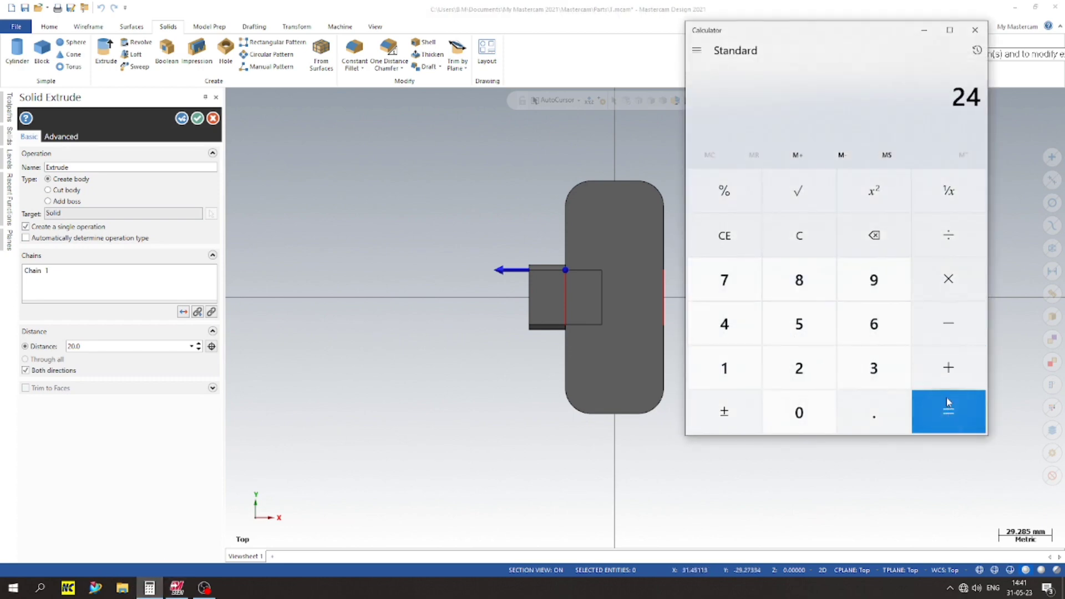
click(949, 236)
click(799, 369)
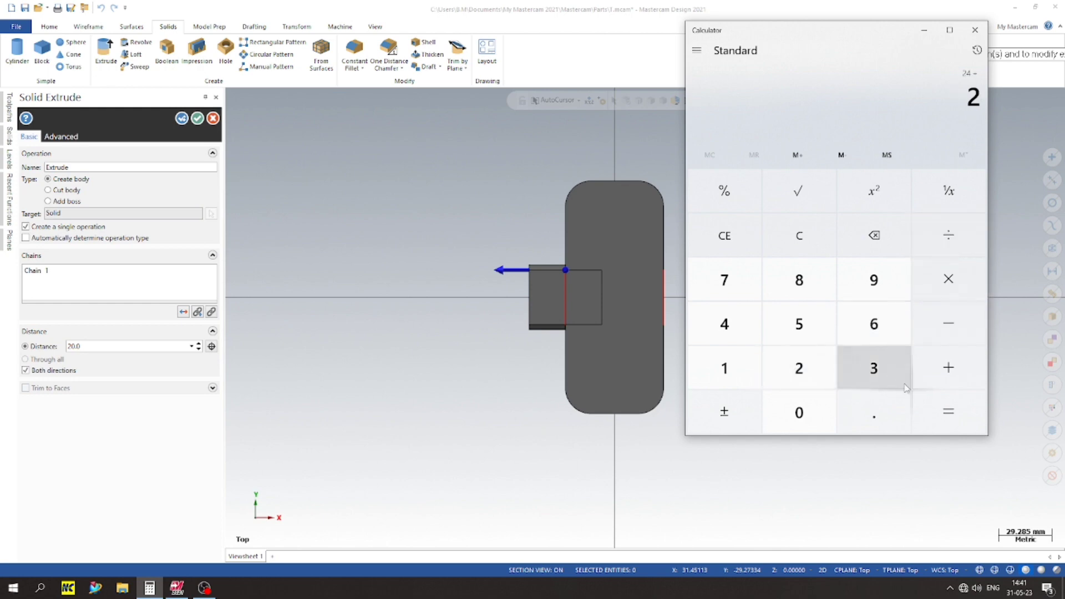
click(949, 412)
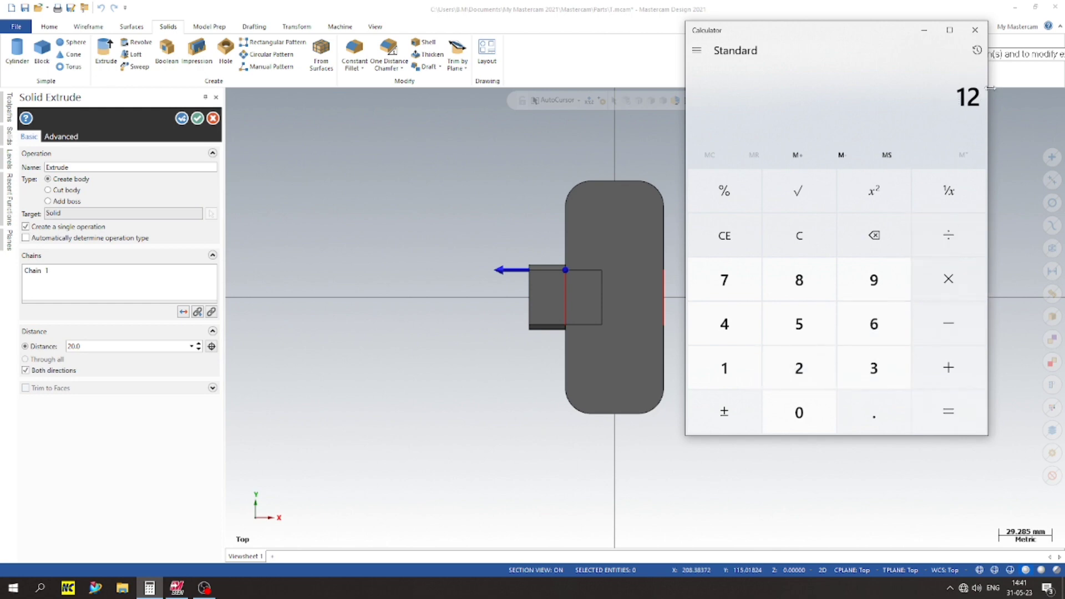
click(924, 30)
- Extrude the profile as an added boss with a distance of 12 mm in both directions, keeping Solid Extrude open for another chain
click(95, 345)
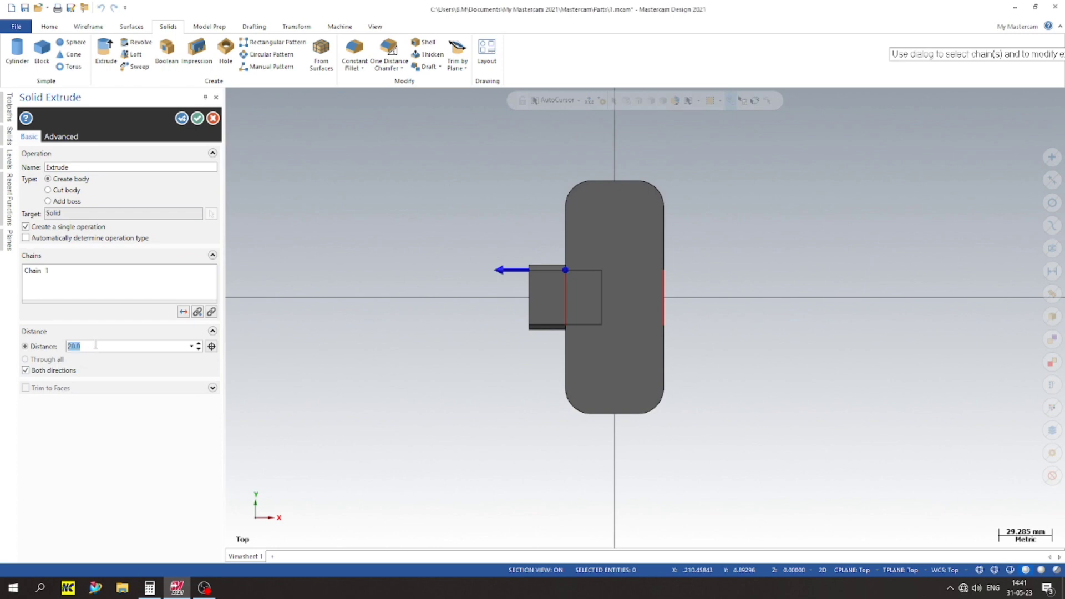
key(Return)
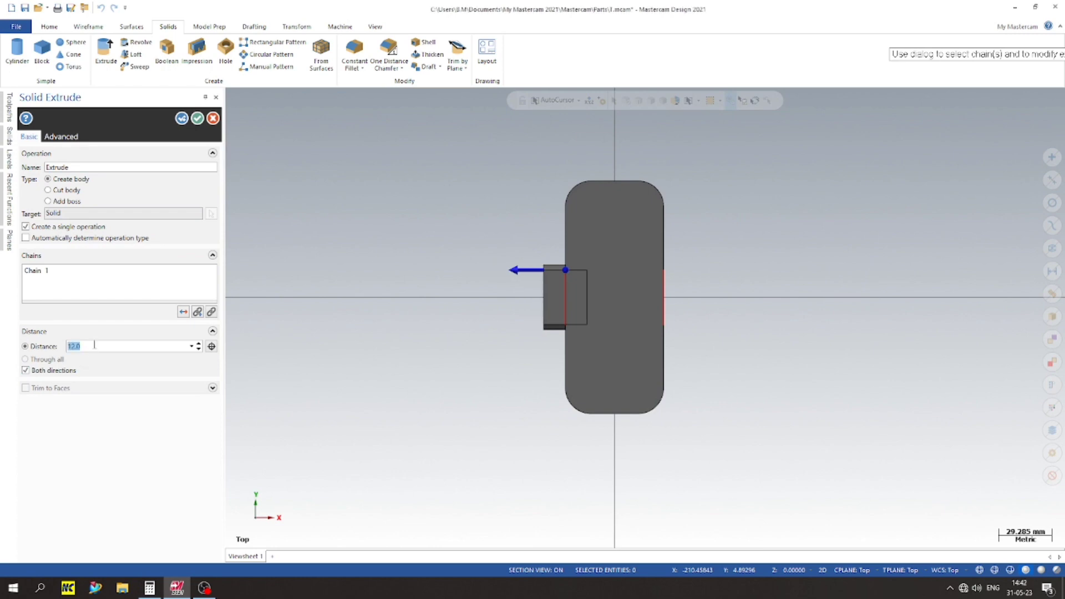
click(49, 201)
scroll(468, 300, up, 1)
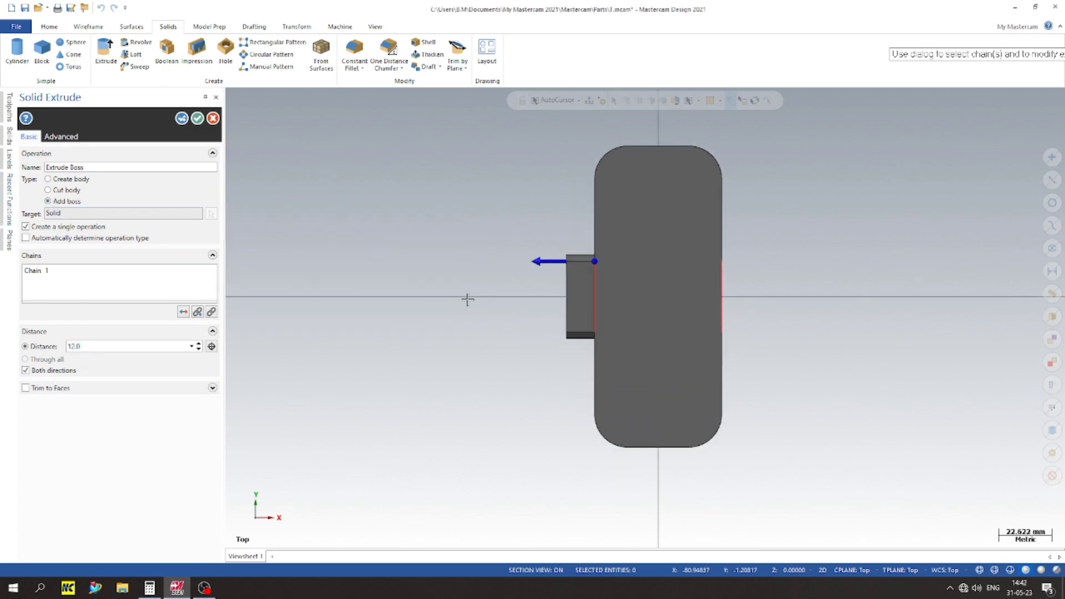
click(182, 119)
- Extrude the matching profile on the opposite side face as an added boss, also 12 mm in both directions
middle_drag(611, 300, 717, 246)
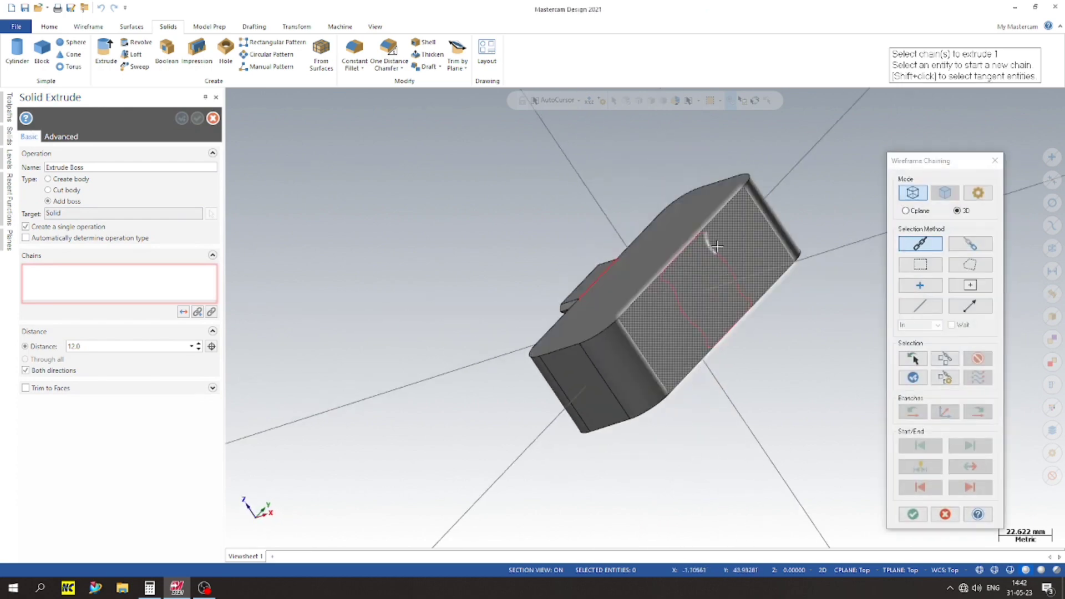
click(717, 246)
click(913, 515)
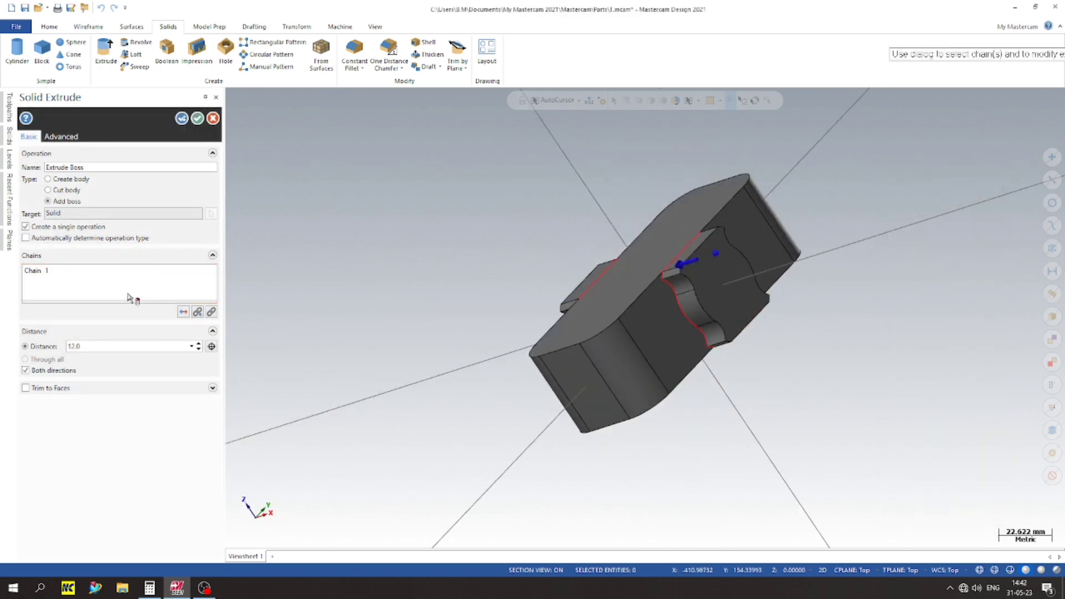
click(198, 118)
mouse_move(499, 250)
middle_down()
mouse_move(348, 221)
mouse_move(365, 297)
mouse_move(350, 430)
mouse_move(388, 288)
mouse_move(616, 228)
mouse_move(294, 221)
mouse_move(421, 221)
middle_up()
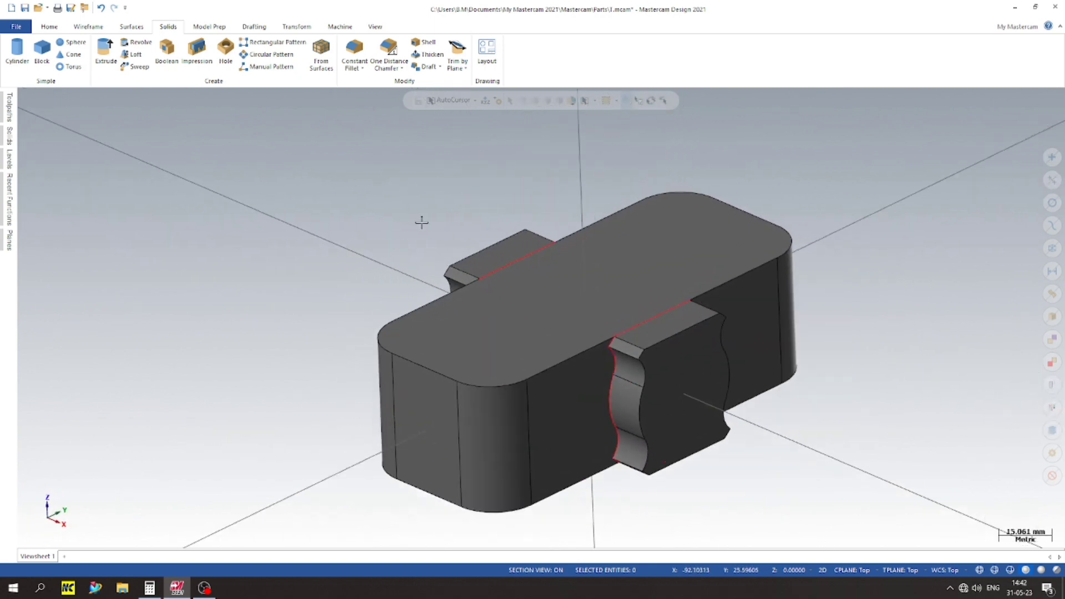
- Add a new level 4 as the active level and hide level 3 with the boss profiles
scroll(423, 233, up, 2)
scroll(388, 211, down, 3)
scroll(353, 233, up, 1)
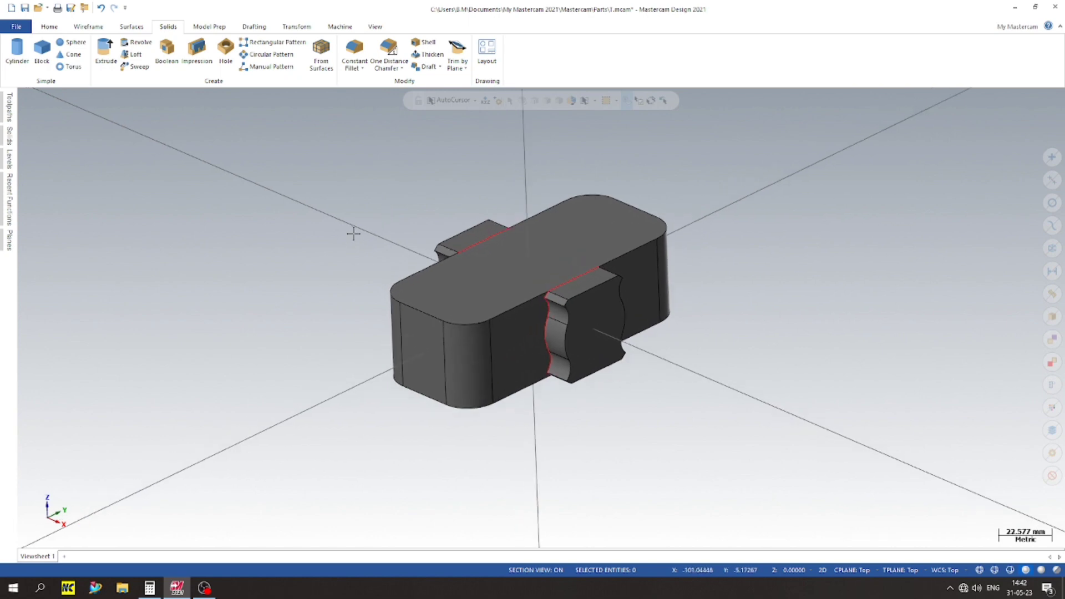
scroll(442, 251, down, 3)
right_click(253, 178)
click(288, 223)
key(alt+1)
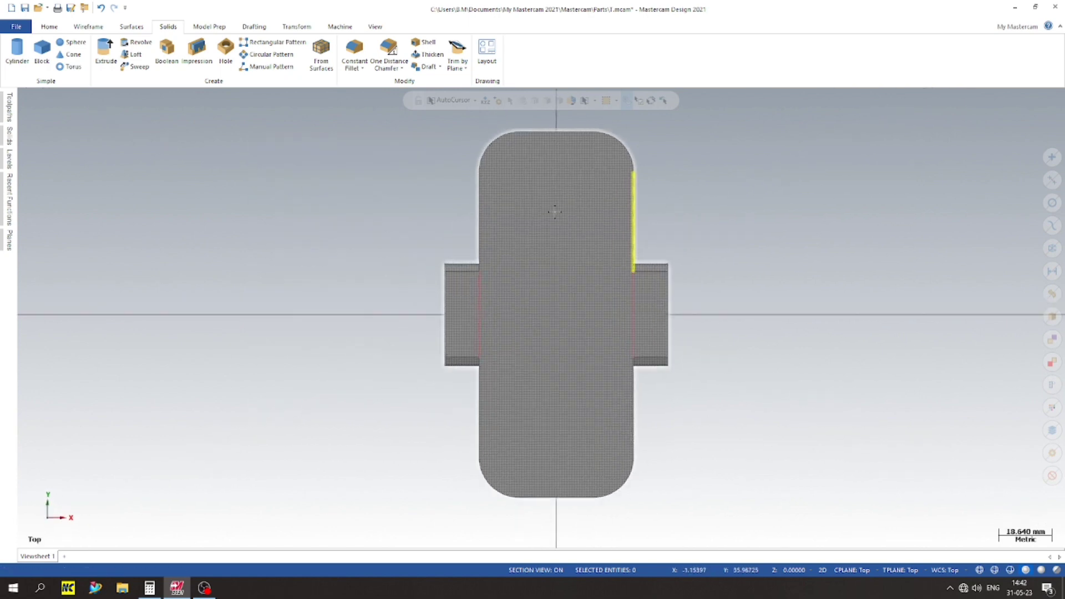
click(13, 162)
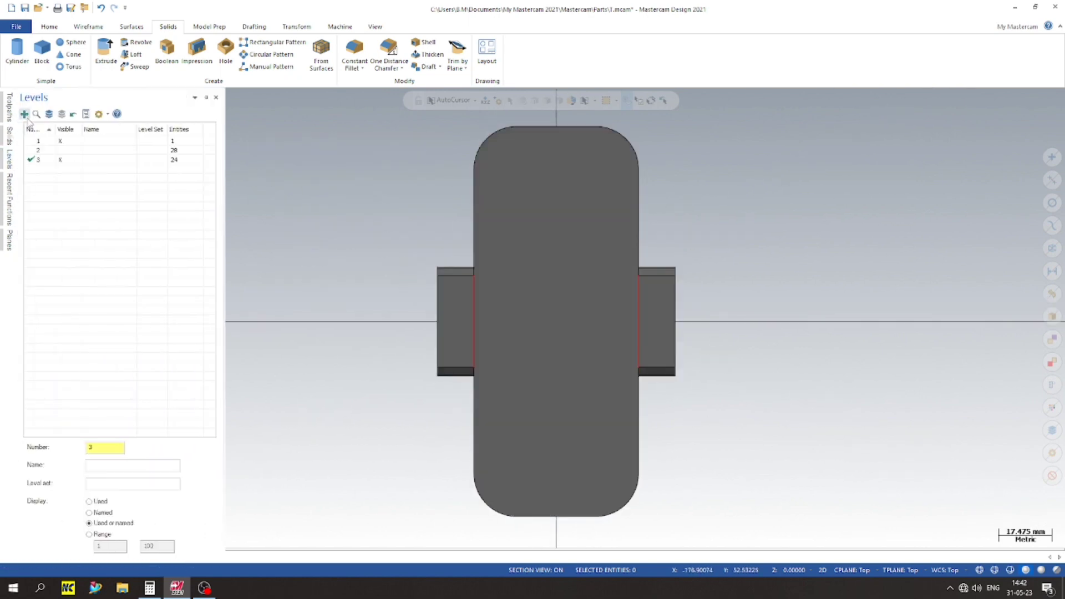
click(60, 160)
scroll(398, 207, down, 2)
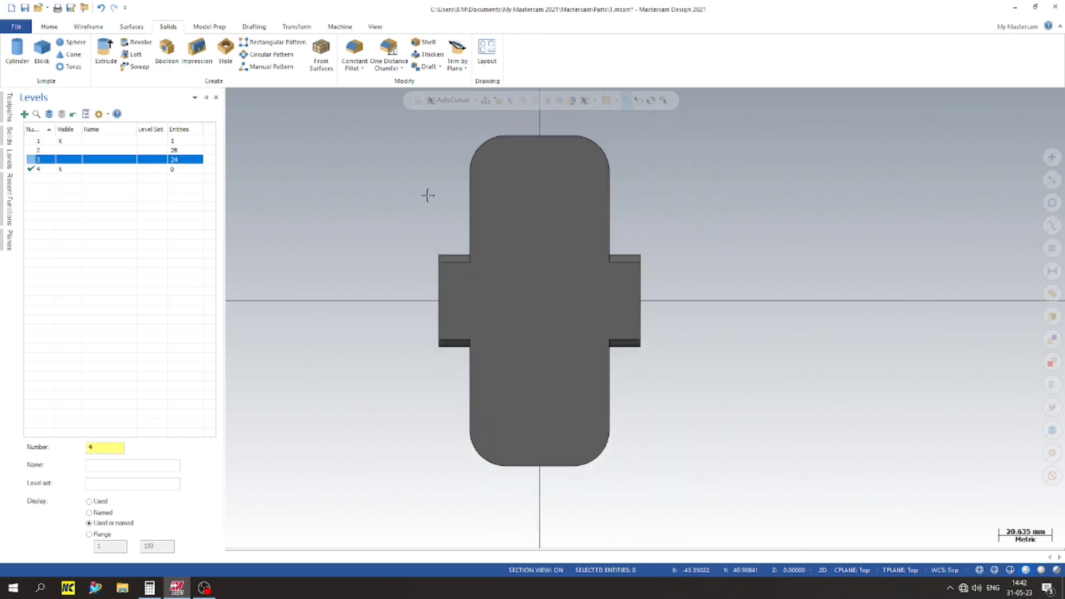
- Show the isometric view and section the solid at the Right plane
right_click(733, 171)
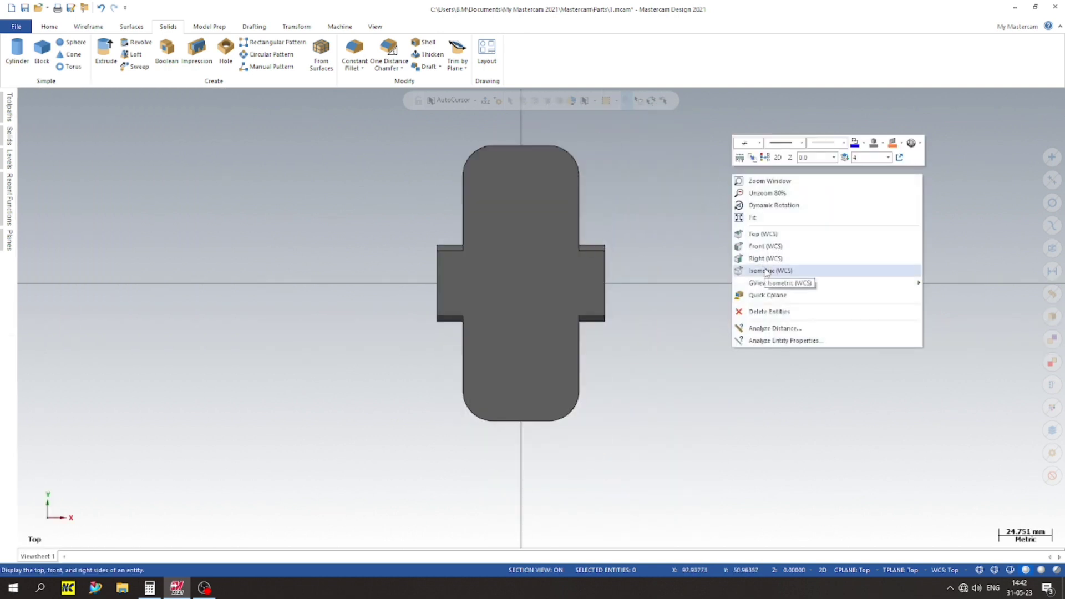
click(767, 271)
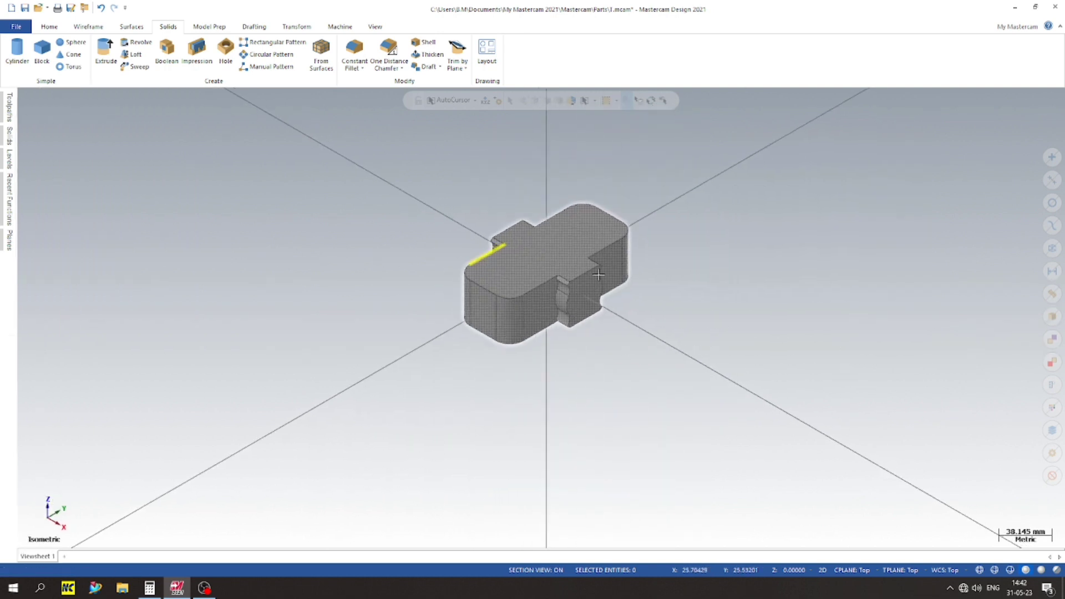
mouse_move(7, 159)
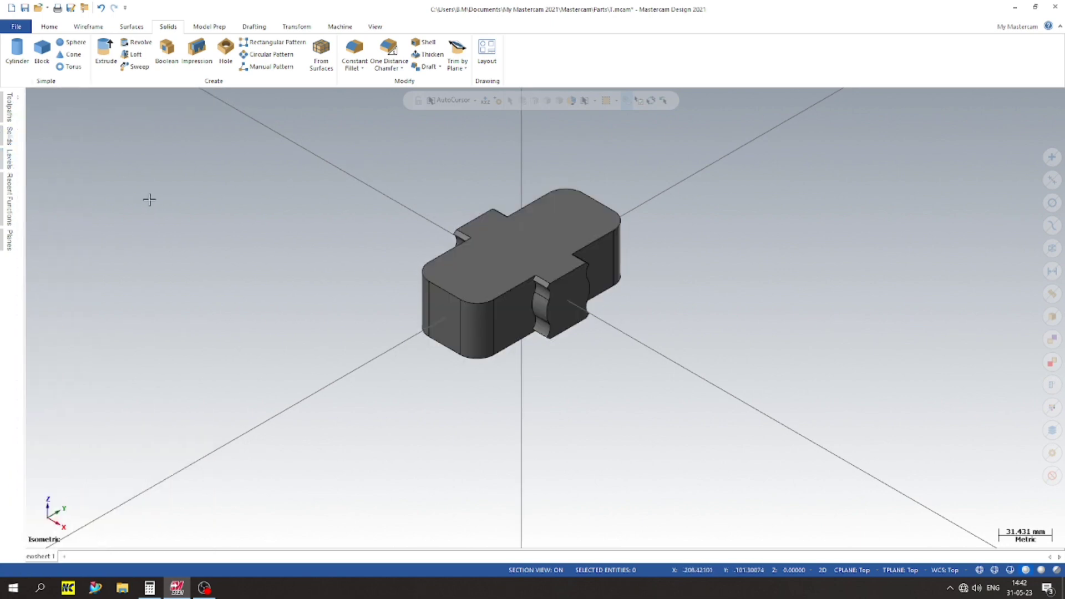
mouse_move(11, 244)
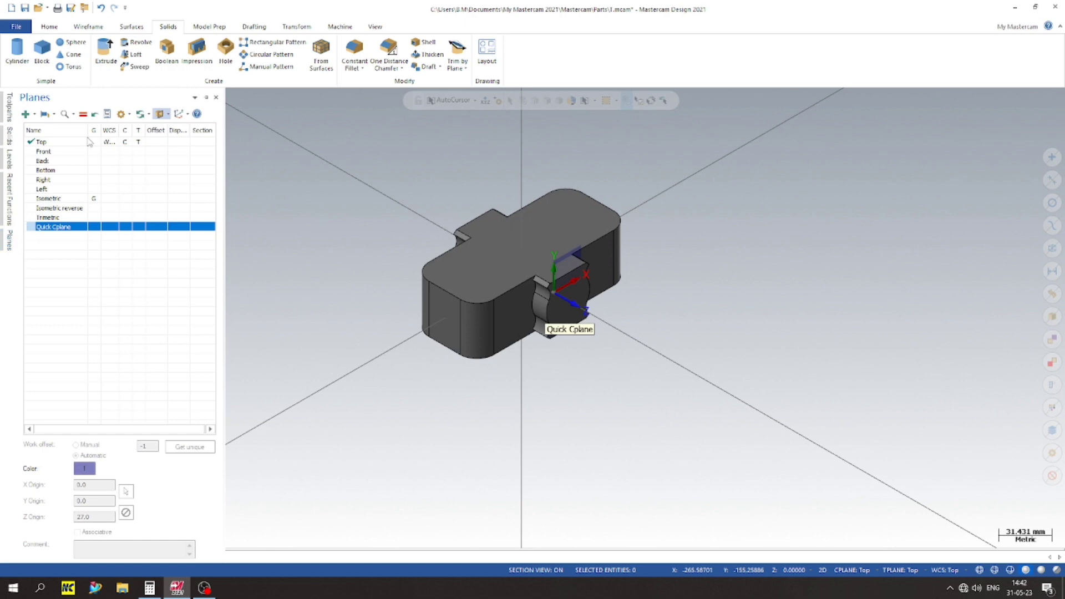
click(202, 179)
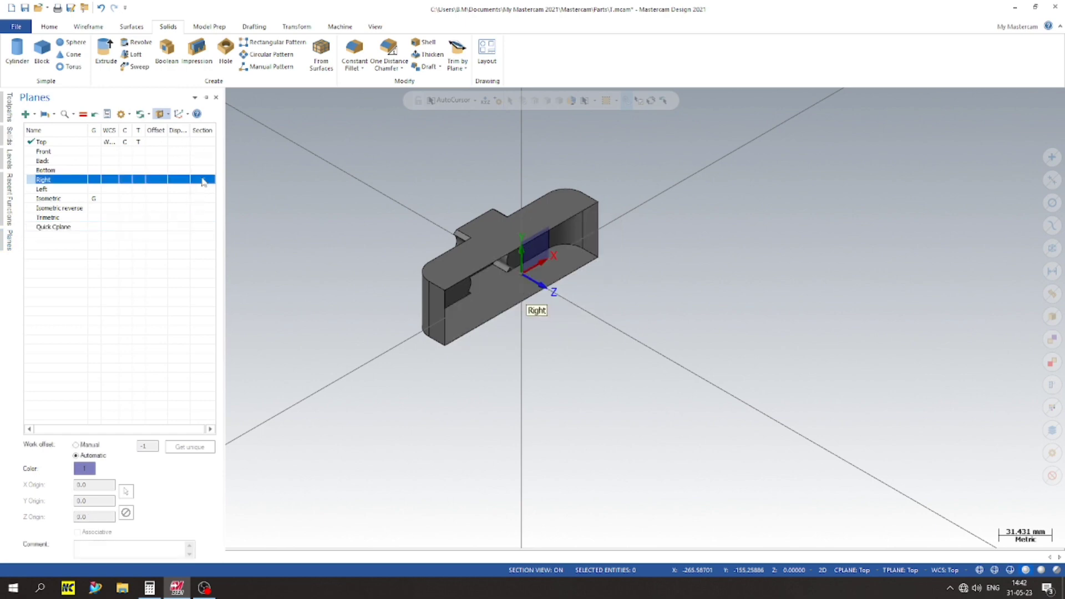
- Show the right view and set the construction plane to Right
right_click(741, 175)
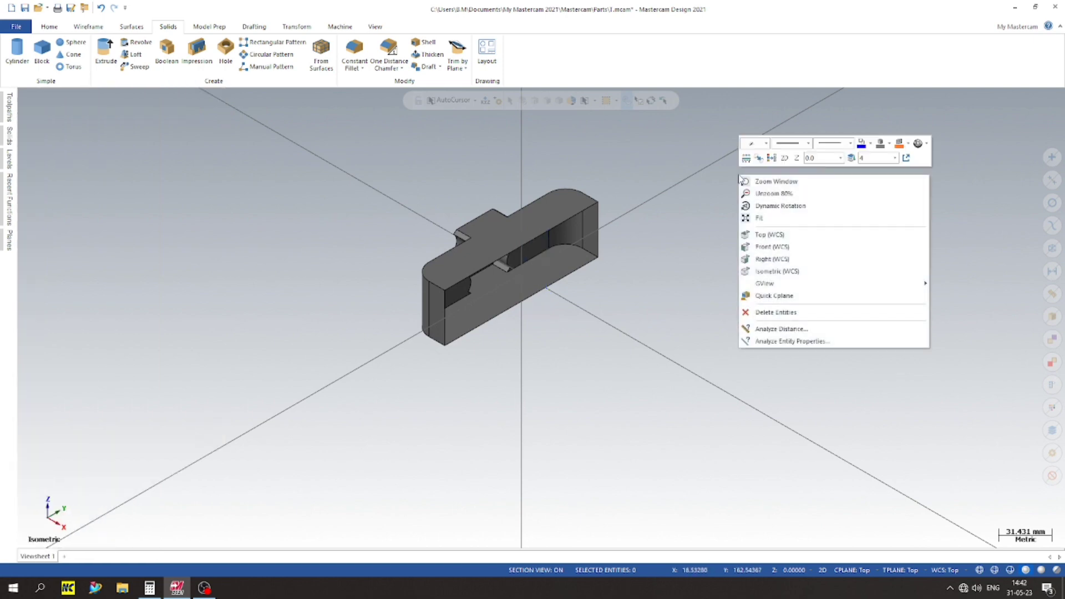
click(771, 259)
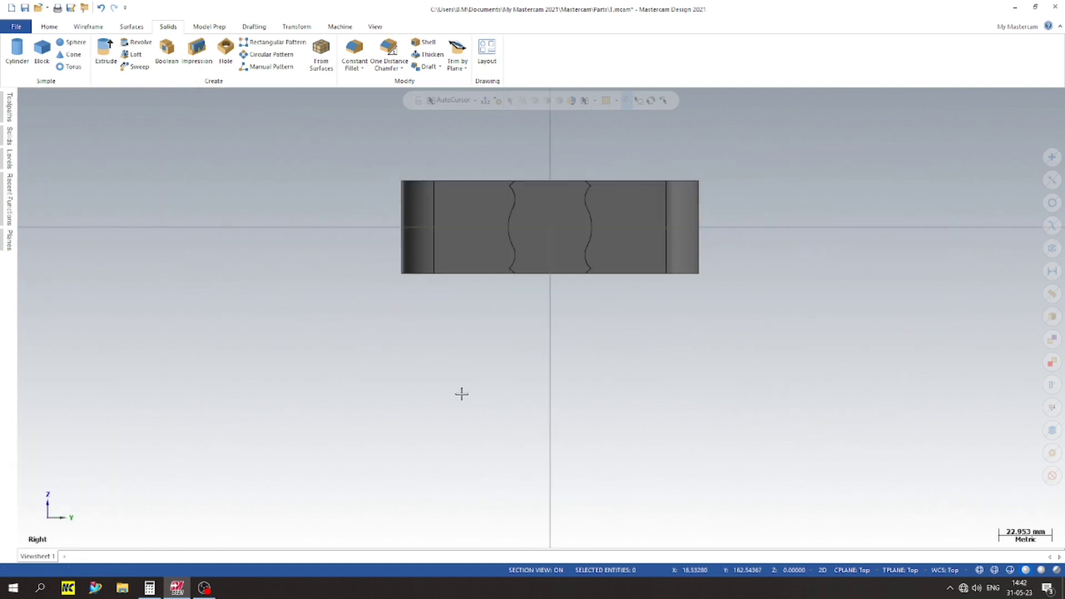
click(864, 566)
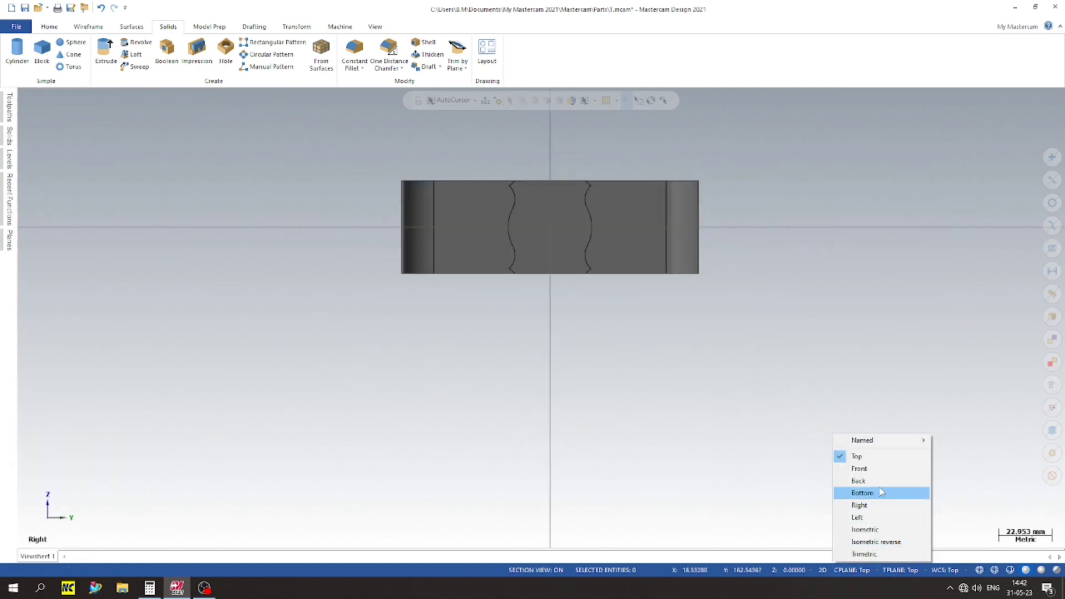
click(832, 503)
scroll(569, 192, up, 1)
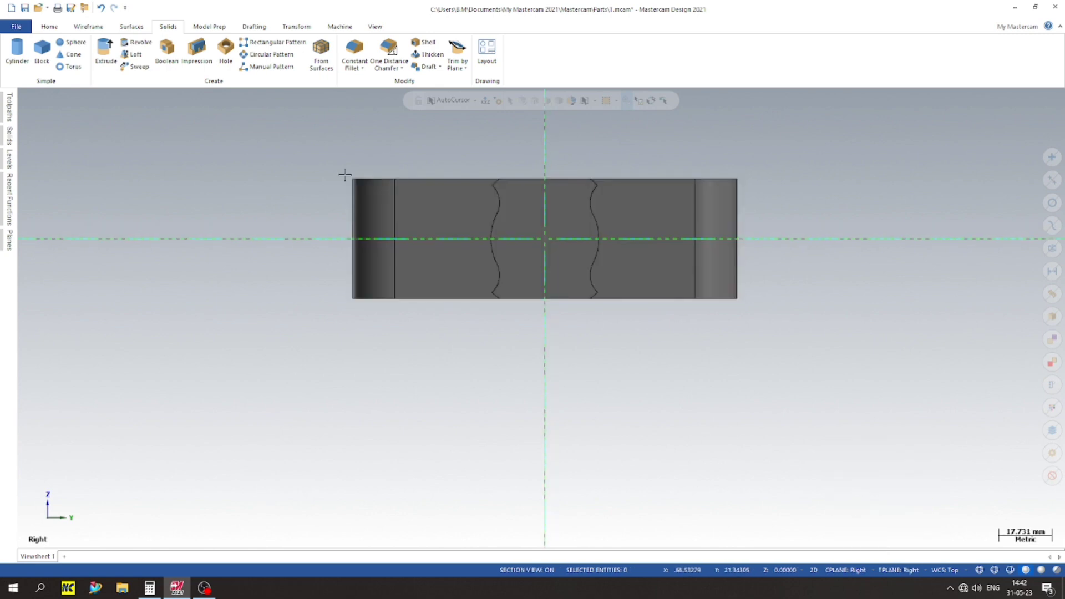
scroll(345, 175, up, 1)
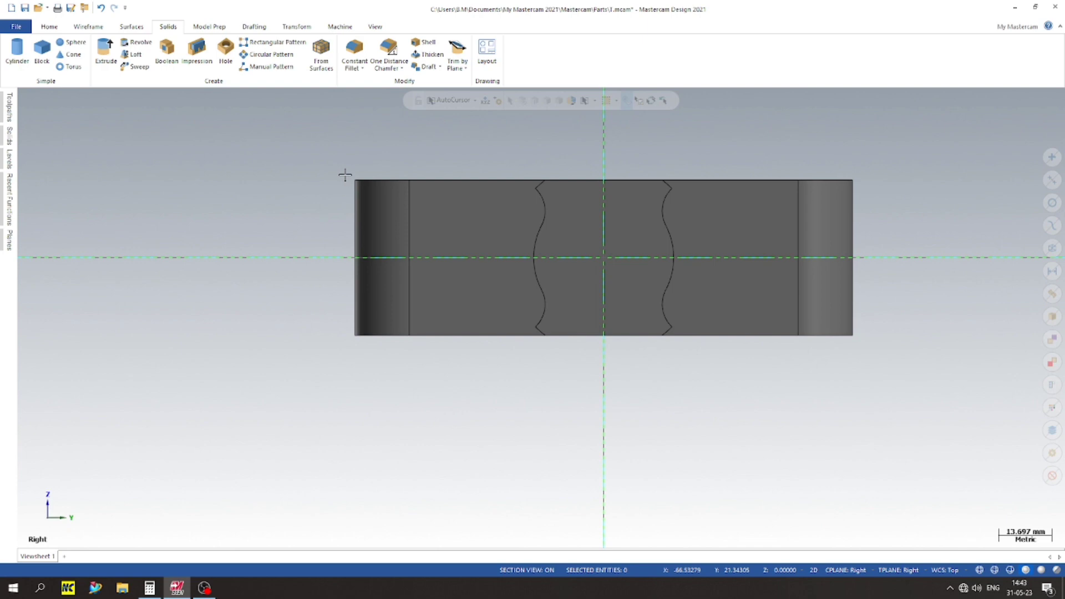
- Draw a 15 mm diameter center-point circle at the origin on the Right plane
click(92, 26)
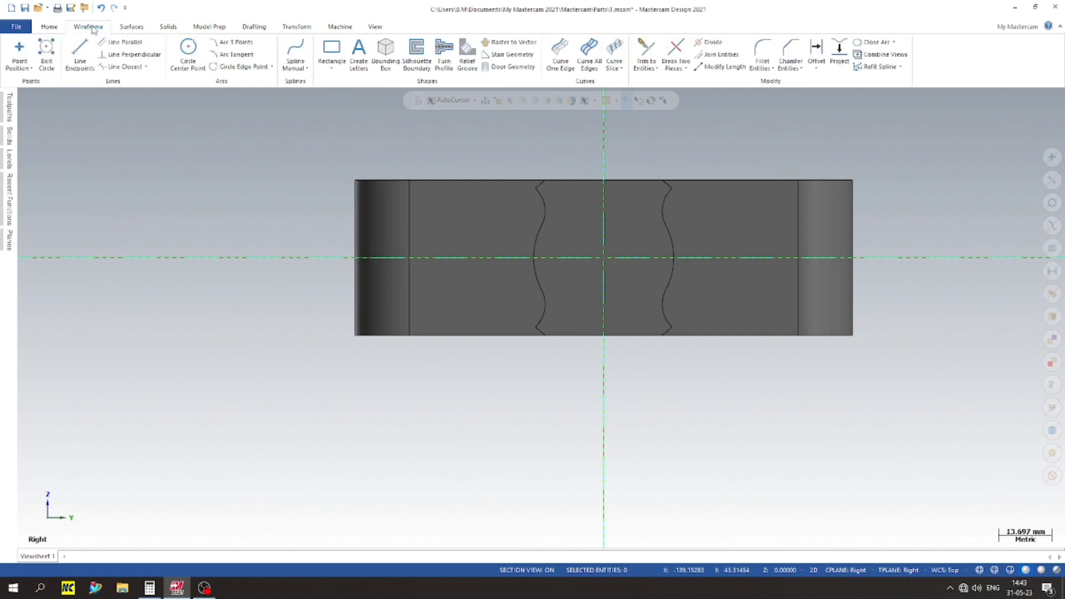
click(188, 53)
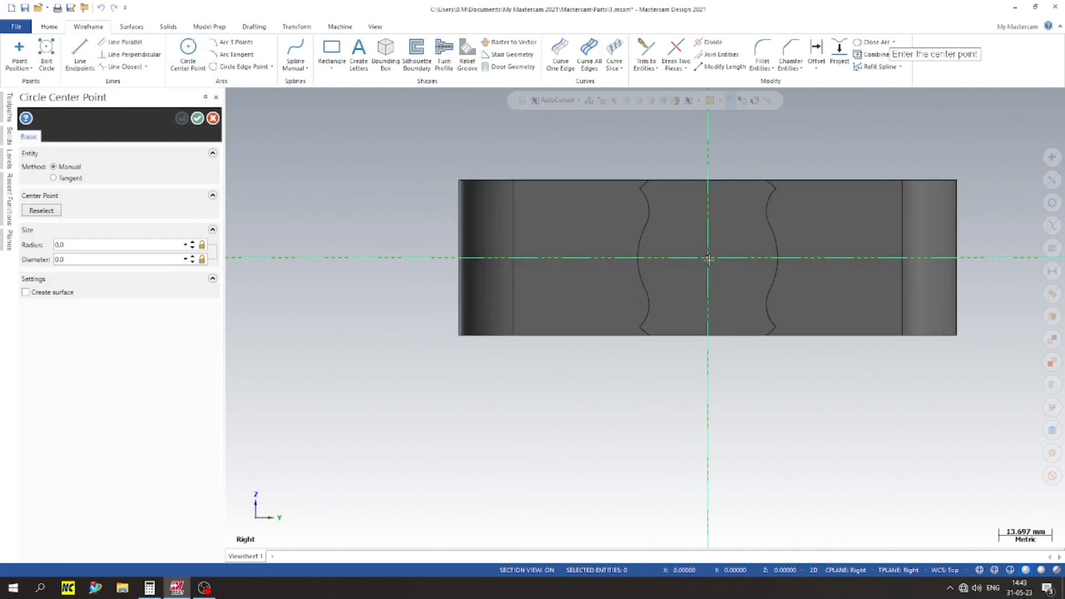
click(709, 259)
click(693, 292)
click(90, 256)
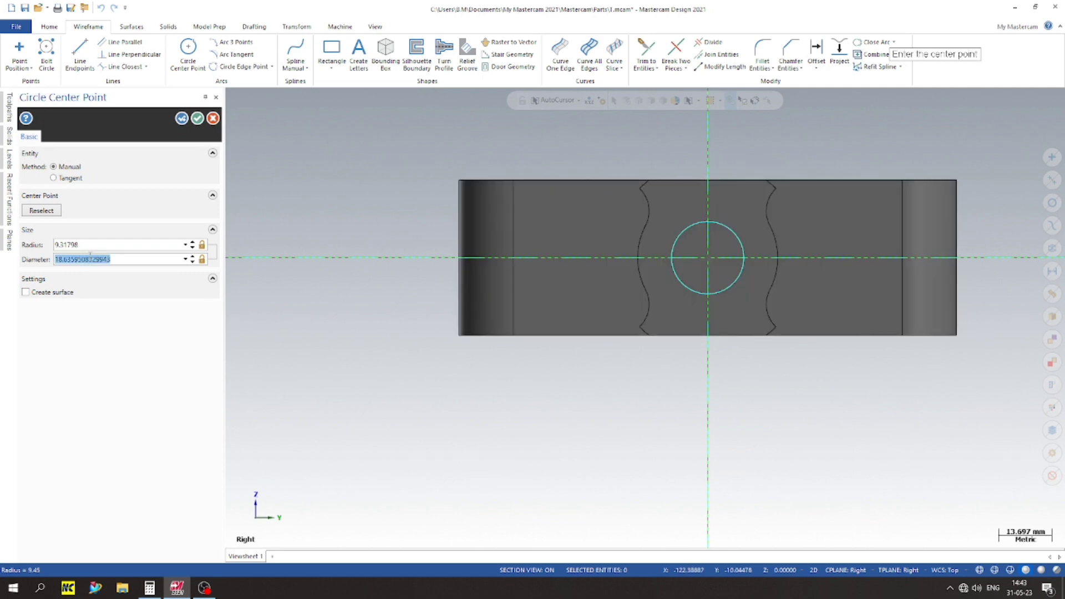
text(15)
key(Return)
key(Return)
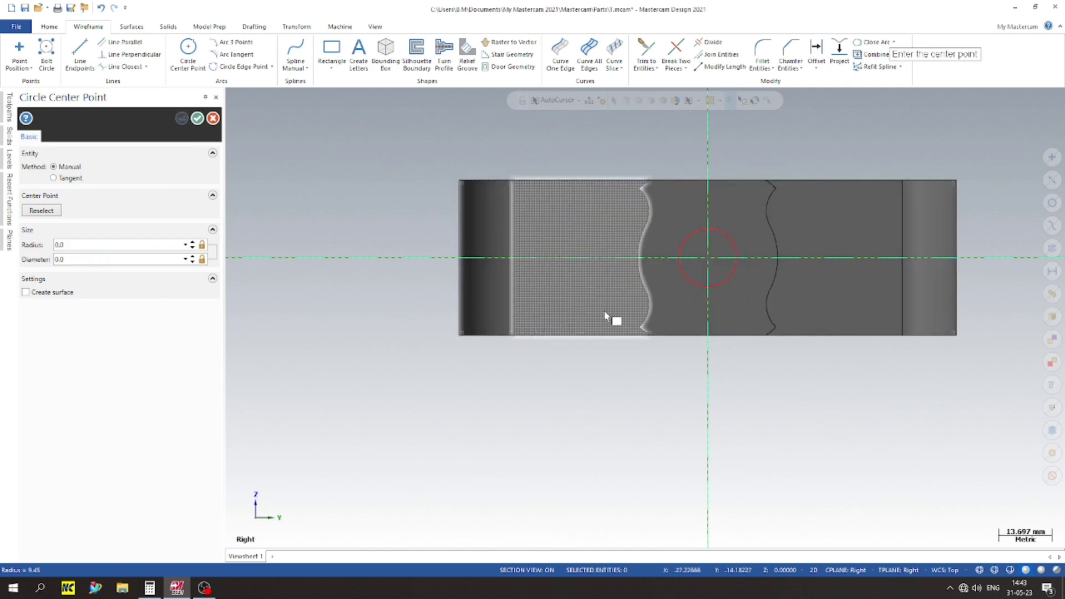
- Add a concentric 30 mm diameter circle at the origin and finish the circle command
click(708, 257)
click(685, 315)
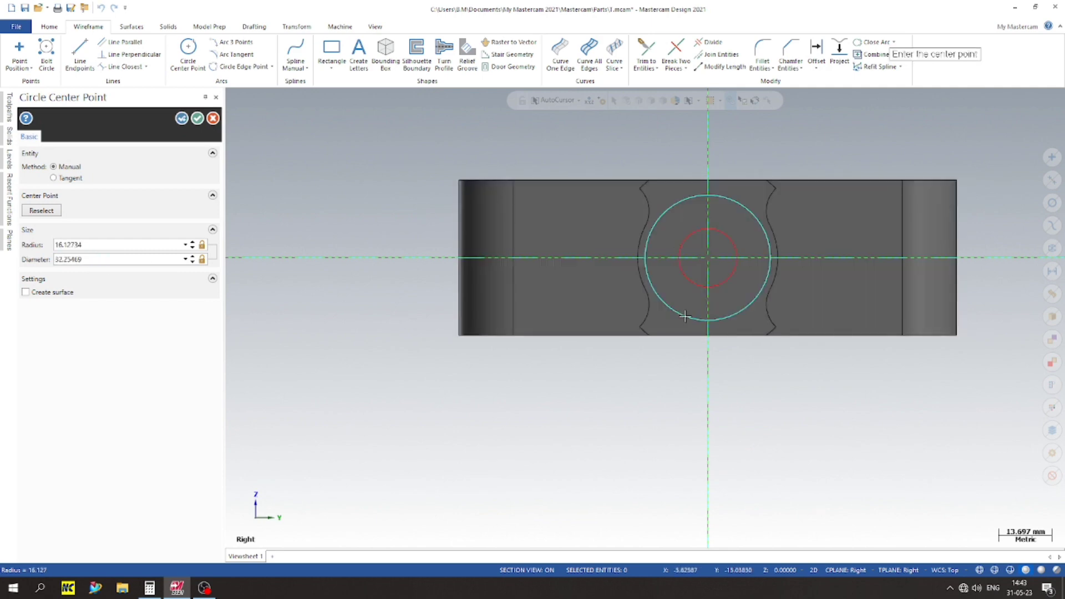
click(123, 258)
text(3)
key(Return)
key(Return)
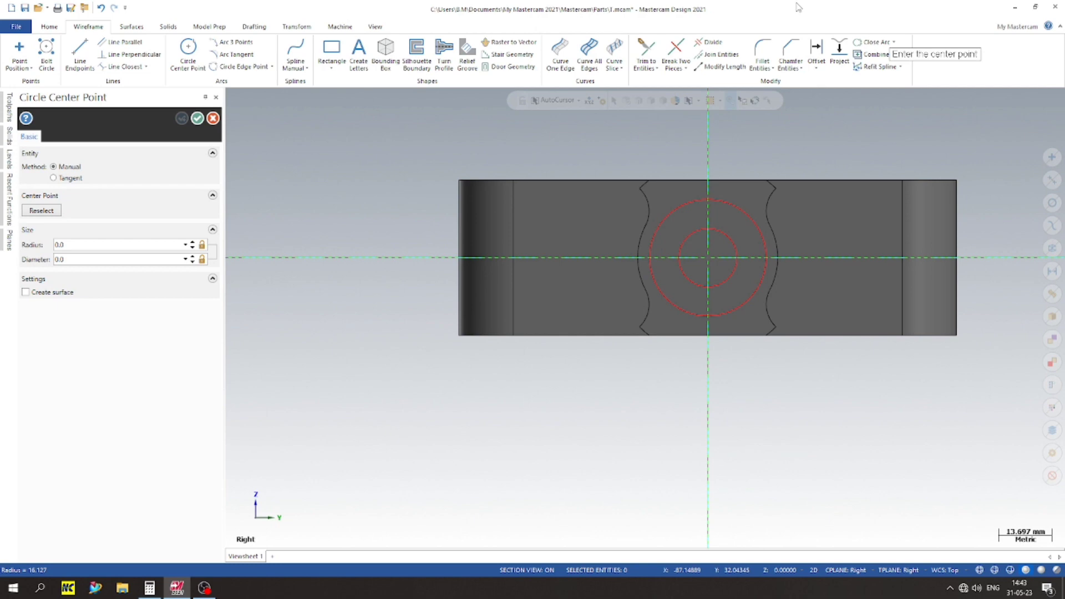
click(197, 118)
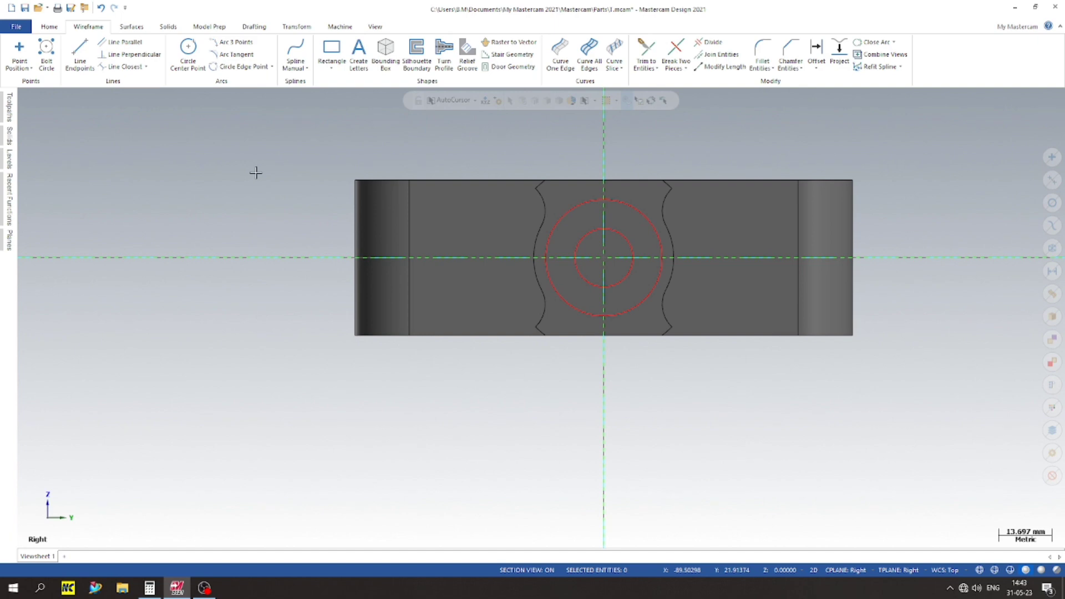
- Show the isometric view and start a Solid Extrude with both concentric circles as its chains
right_click(181, 136)
click(231, 230)
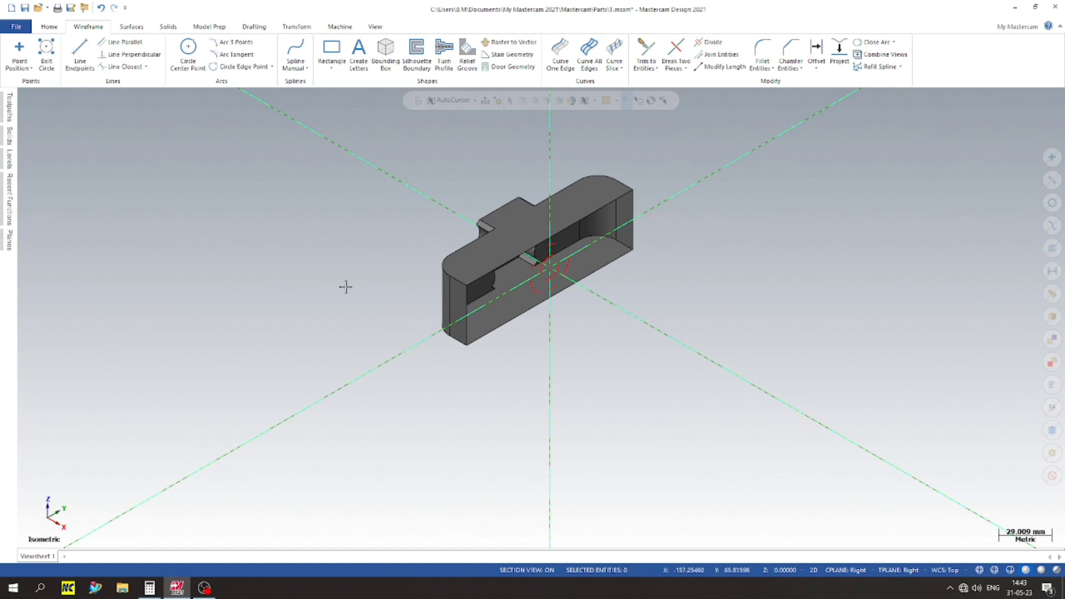
click(167, 26)
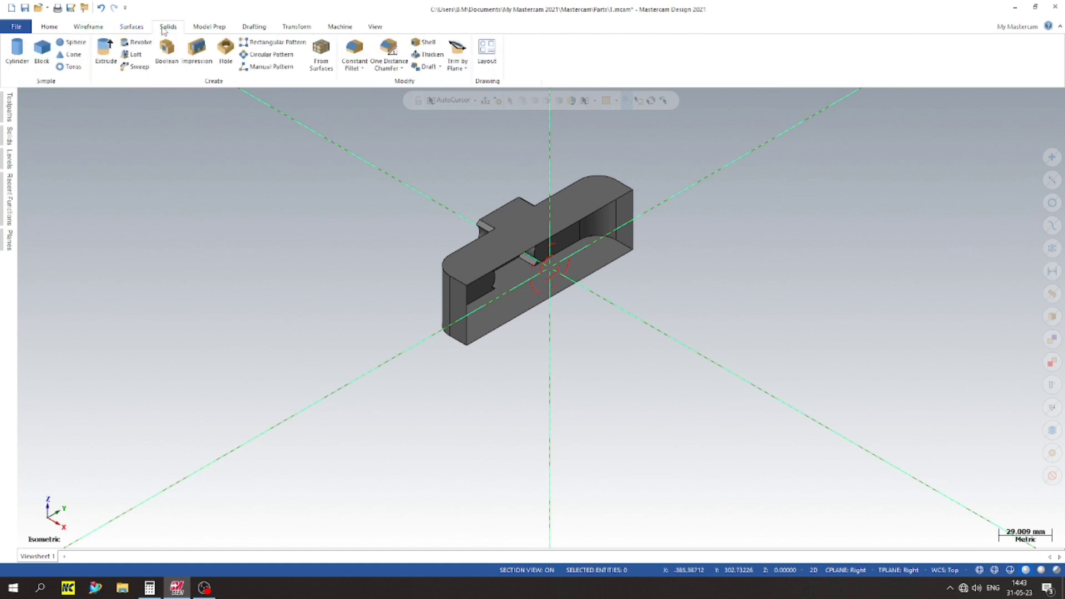
click(105, 53)
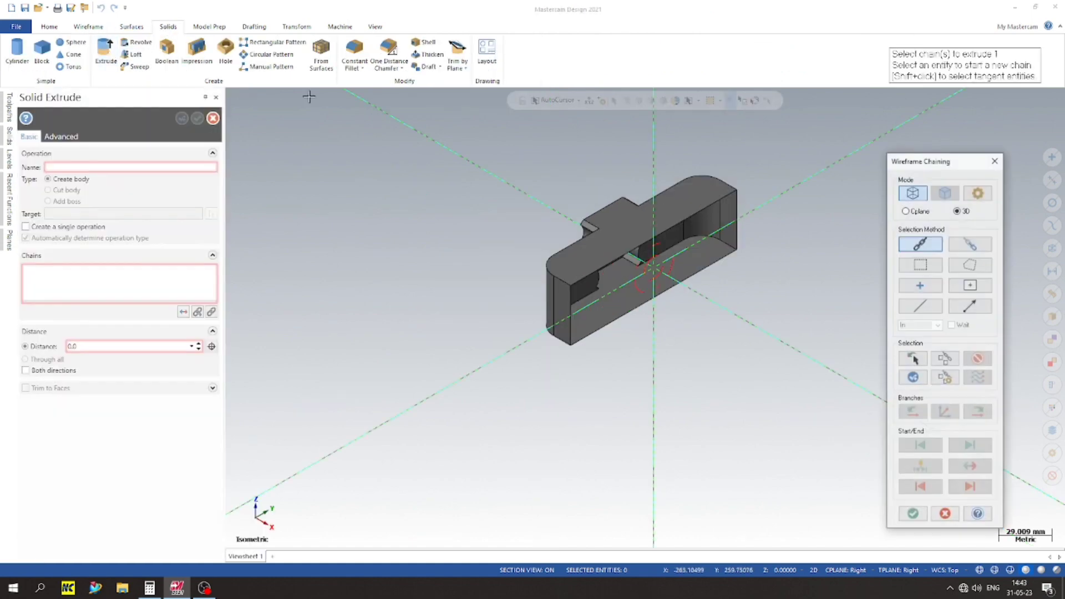
click(662, 257)
click(660, 259)
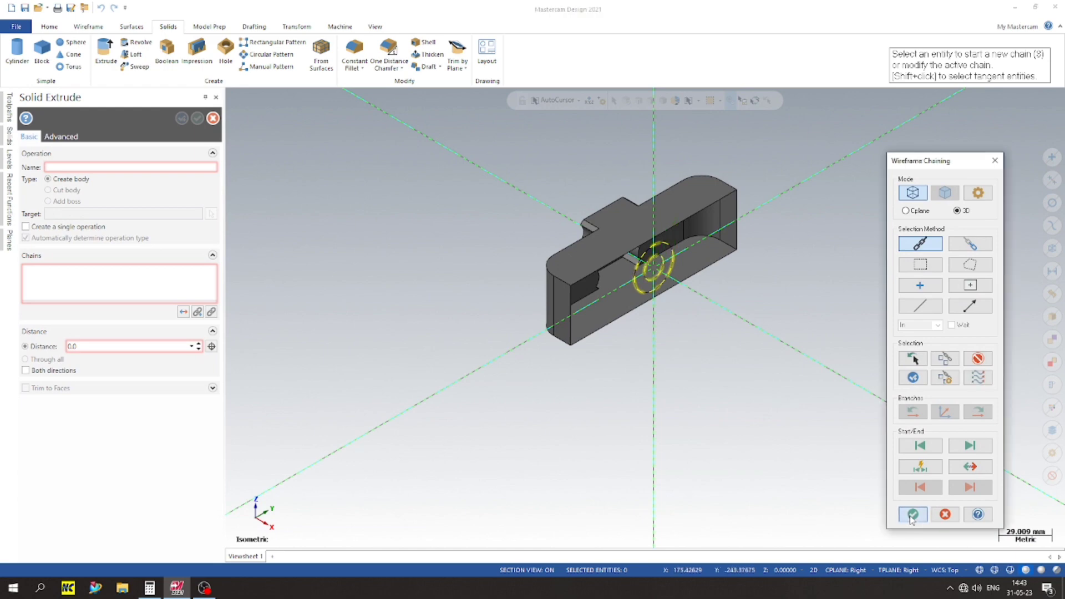
click(913, 514)
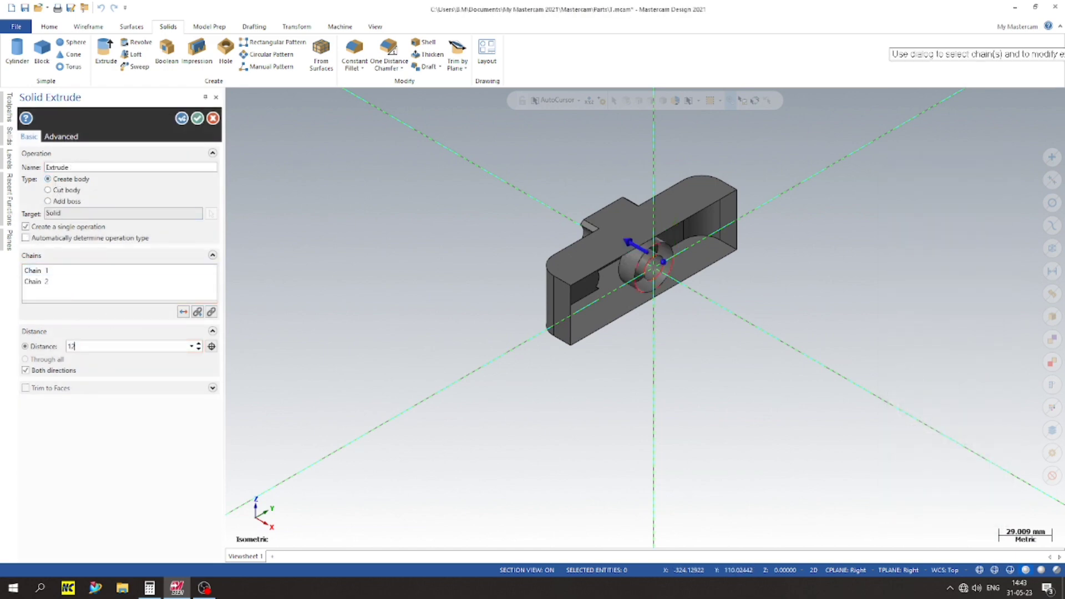
- Extrude the two circles as an added boss with a distance of 64 mm in both directions
key(Return)
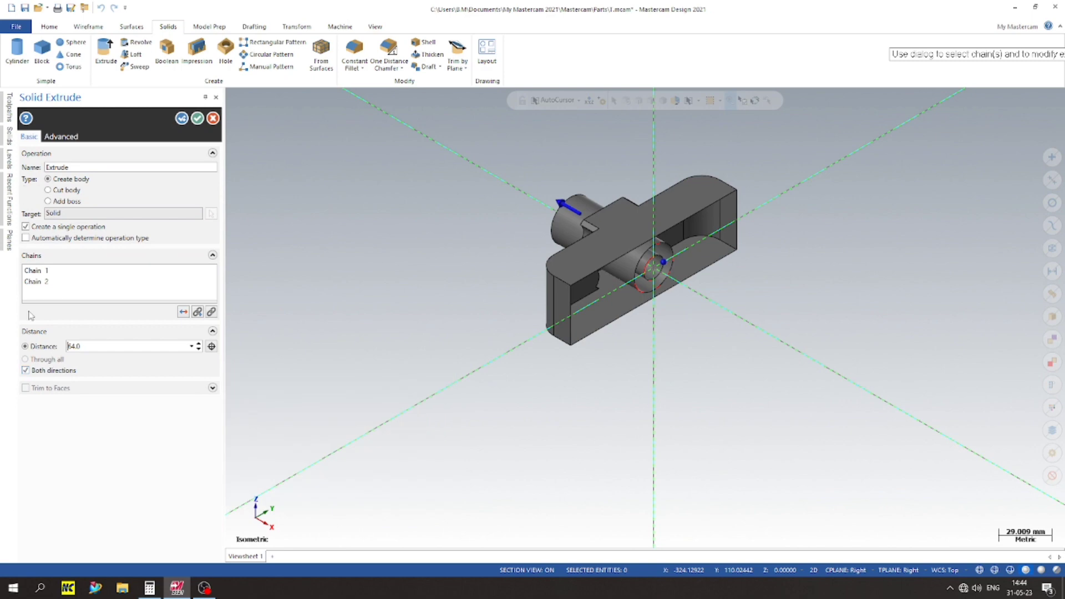
click(48, 202)
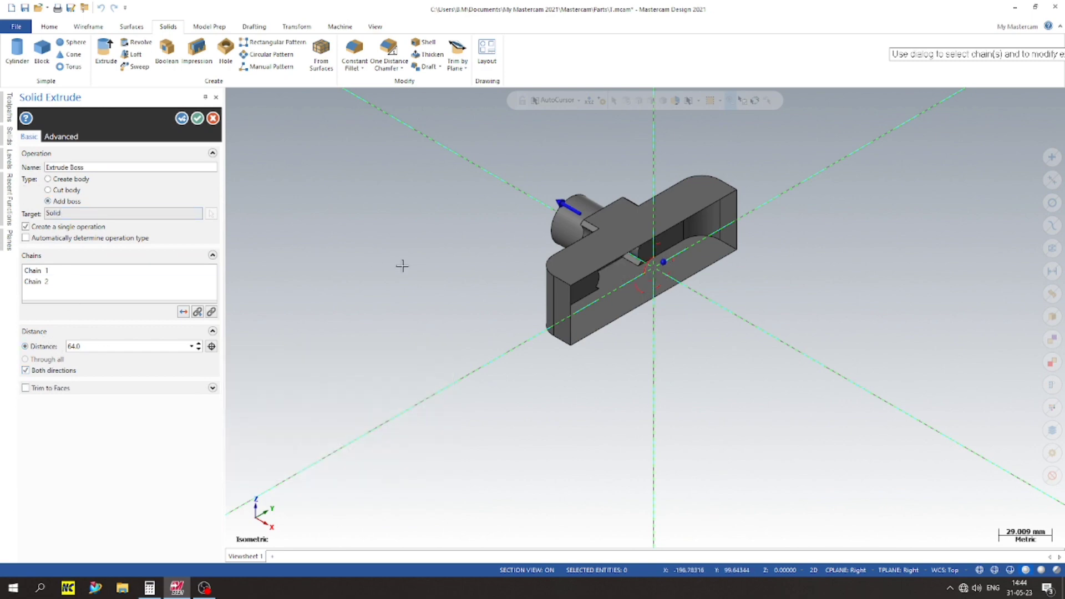
middle_drag(401, 266, 476, 293)
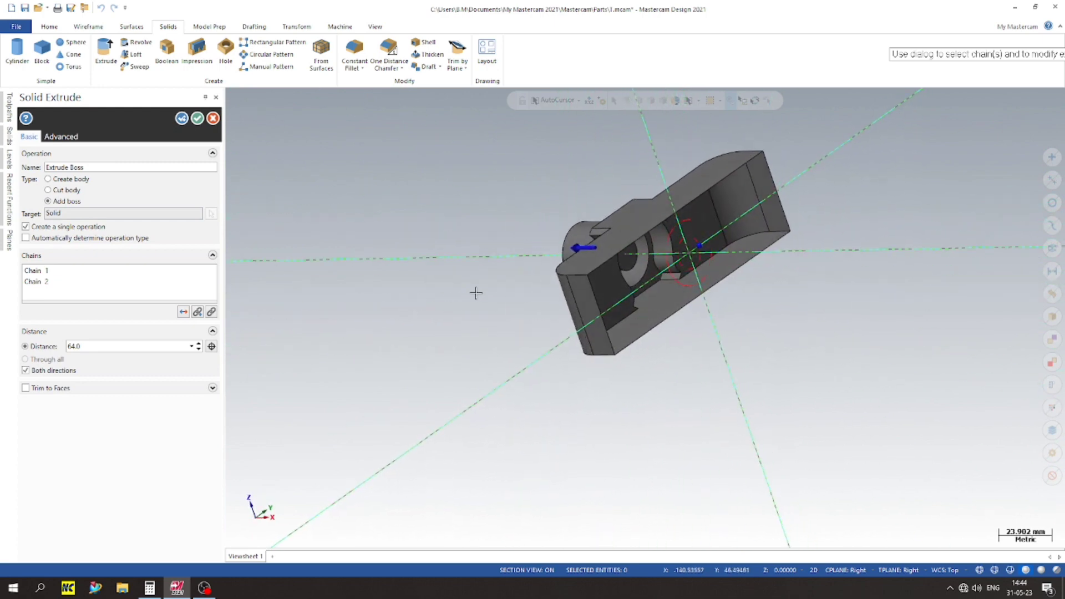
scroll(414, 288, down, 2)
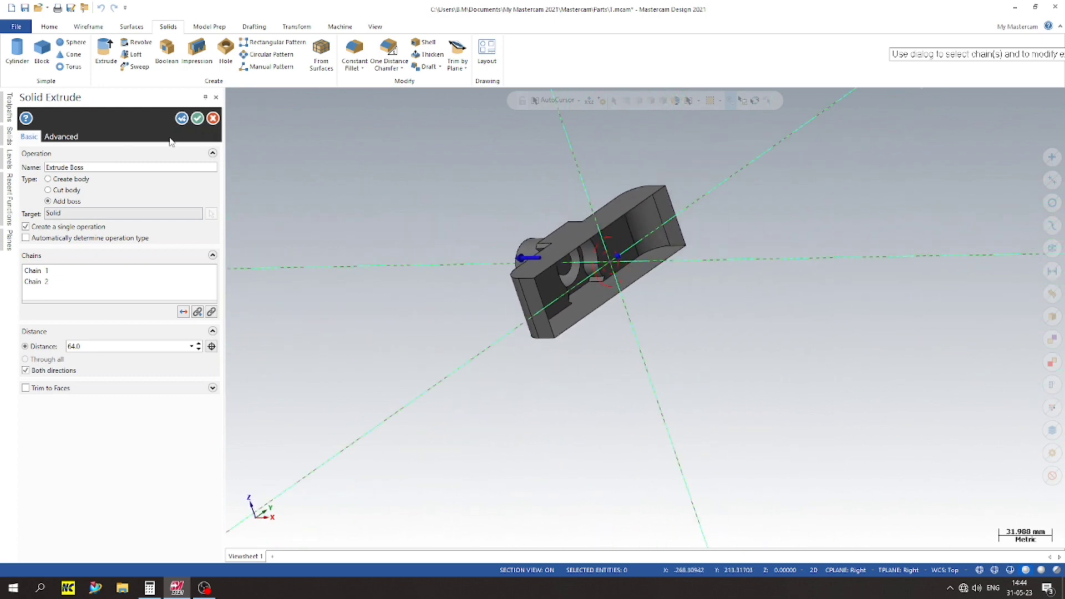
click(198, 119)
- Turn off the section at the Right plane to show the complete solid
click(9, 240)
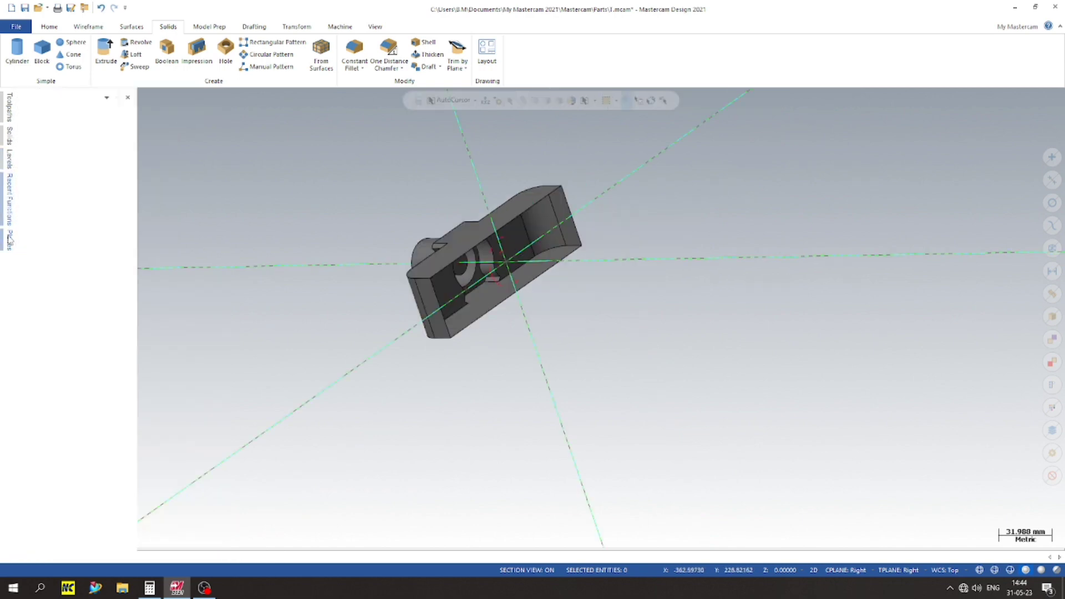
click(205, 181)
middle_drag(639, 261, 33, 206)
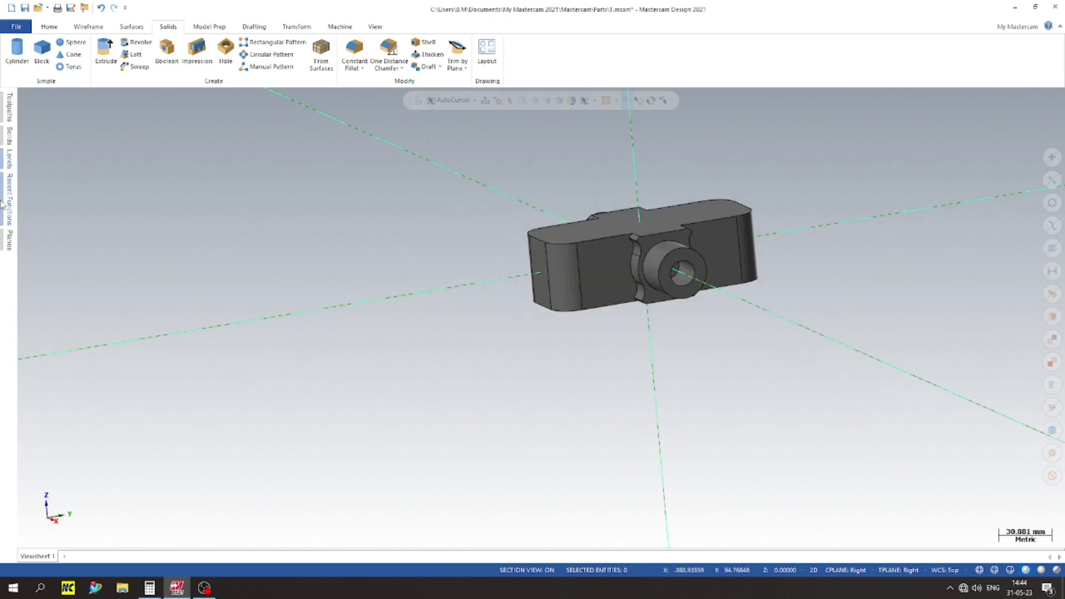
- Edit the last Extrude Boss operation and remove Chain 2, the inner circle, keeping only the outer circle's chain
click(3, 133)
click(26, 129)
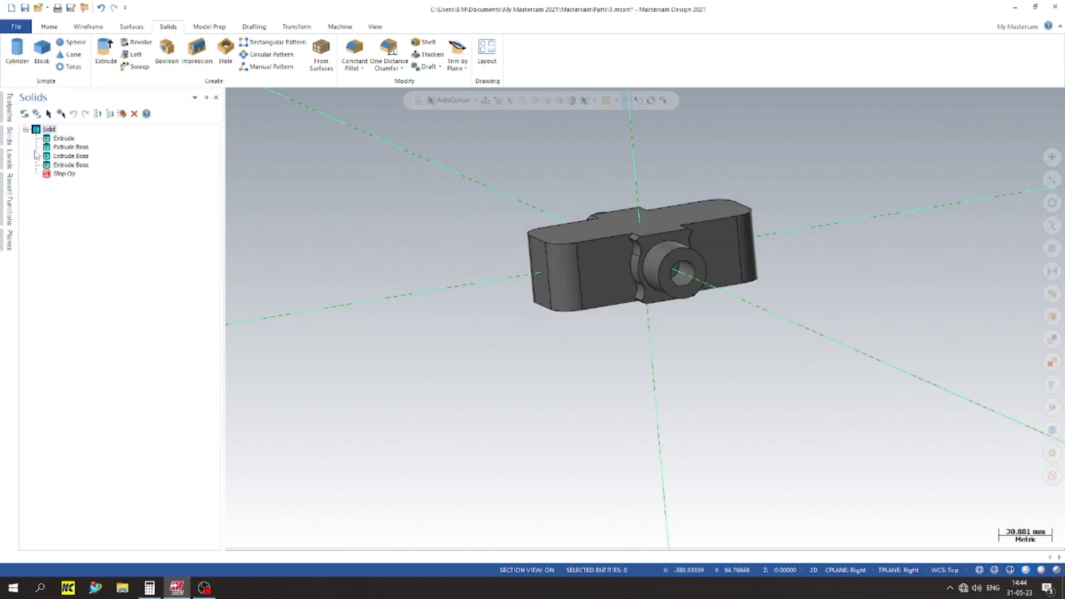
click(67, 165)
double_click(65, 166)
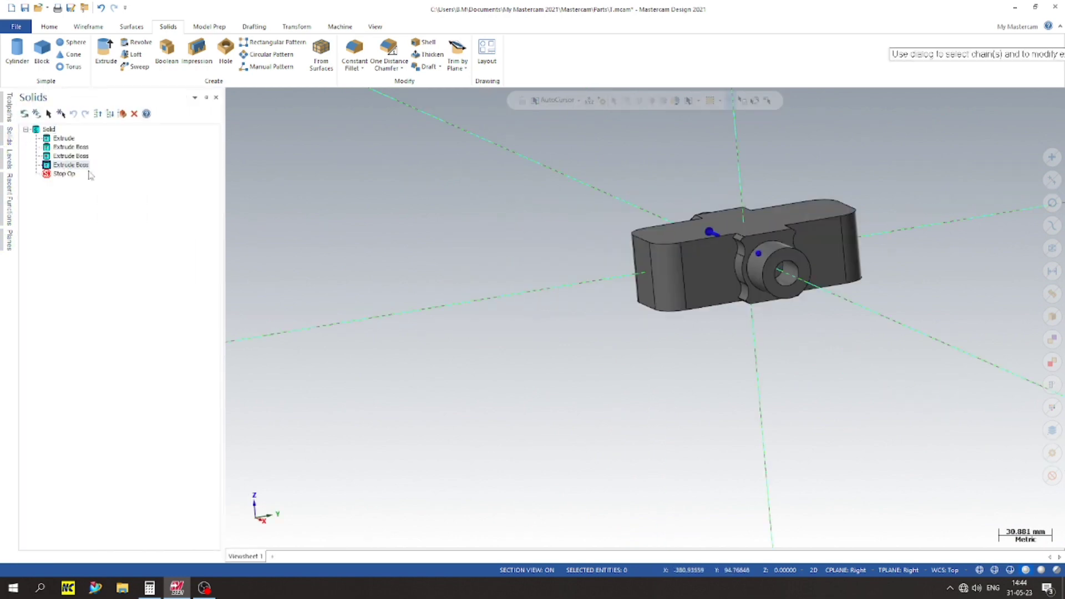
middle_drag(482, 221, 571, 254)
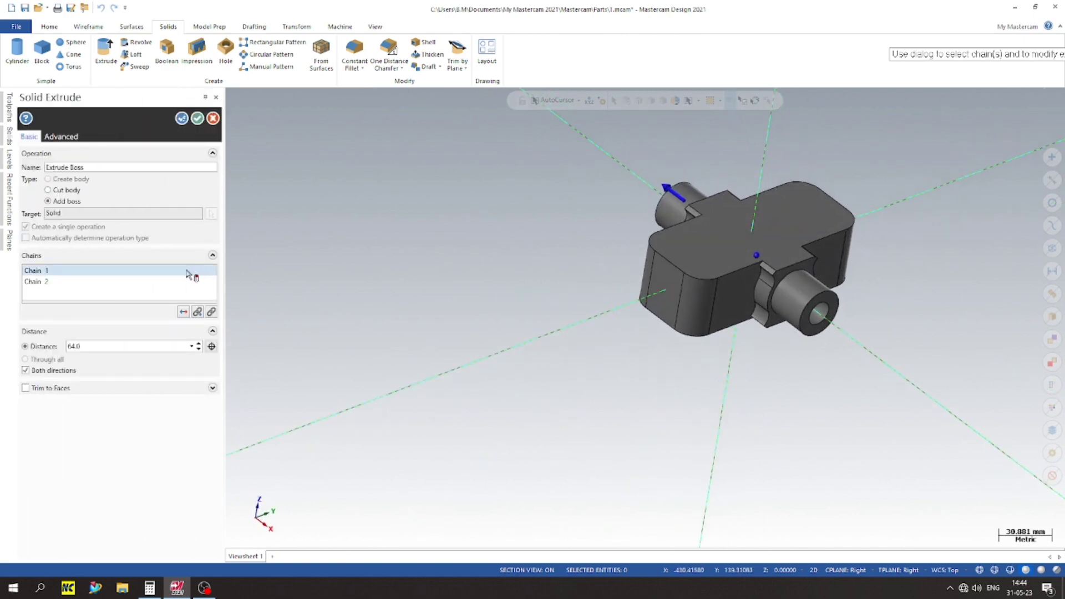
click(52, 282)
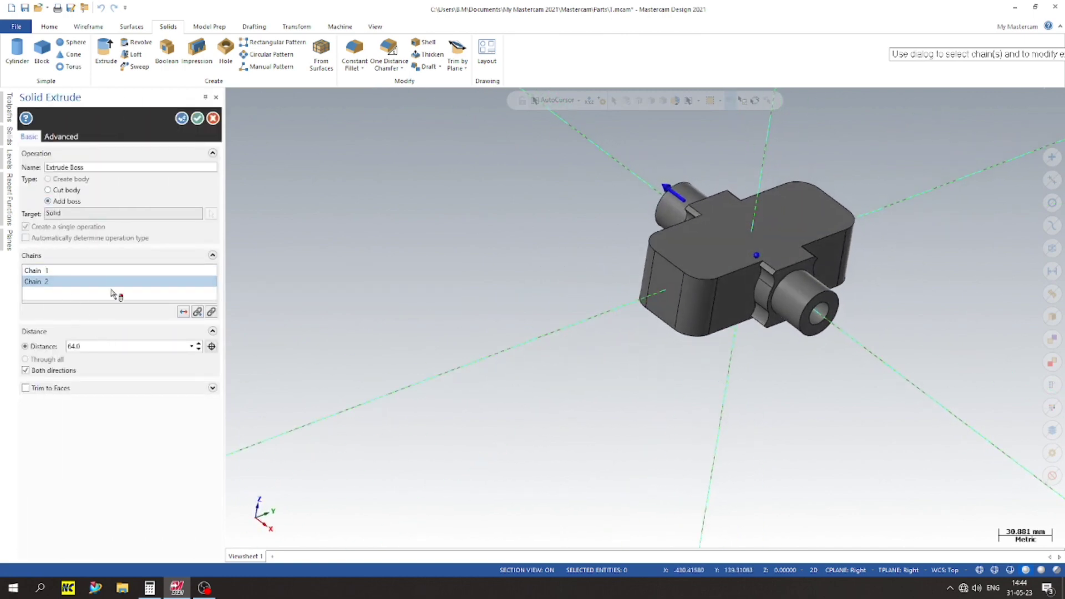
click(978, 570)
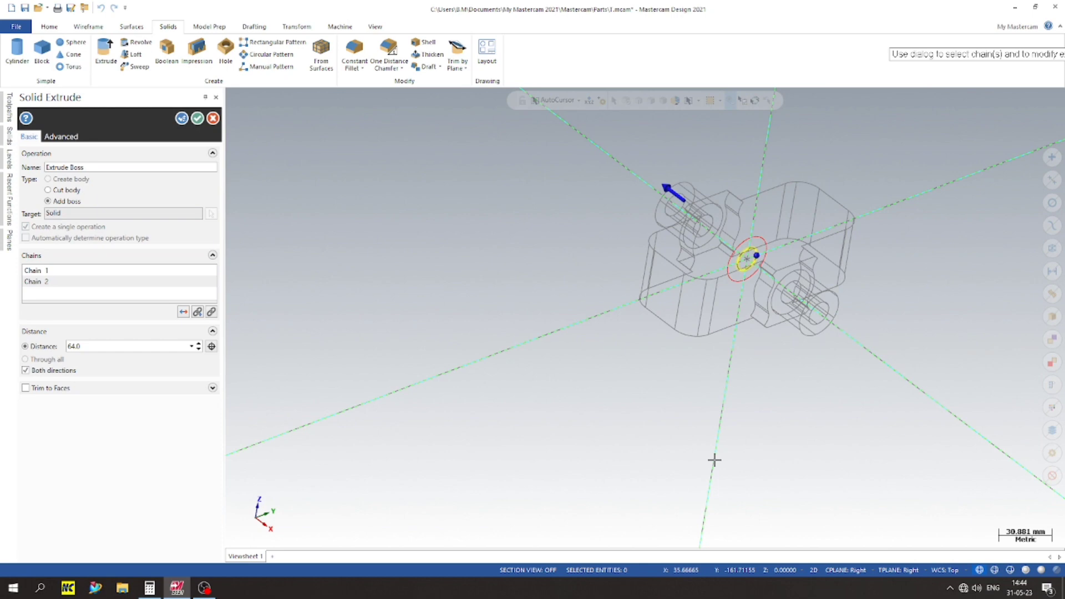
right_click(68, 300)
click(96, 289)
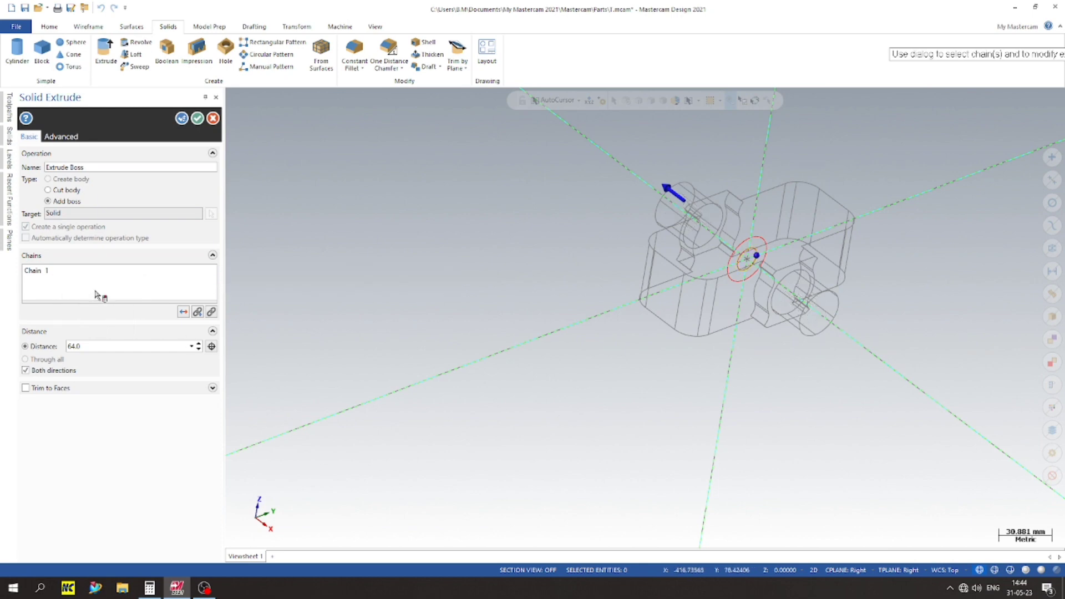
click(197, 119)
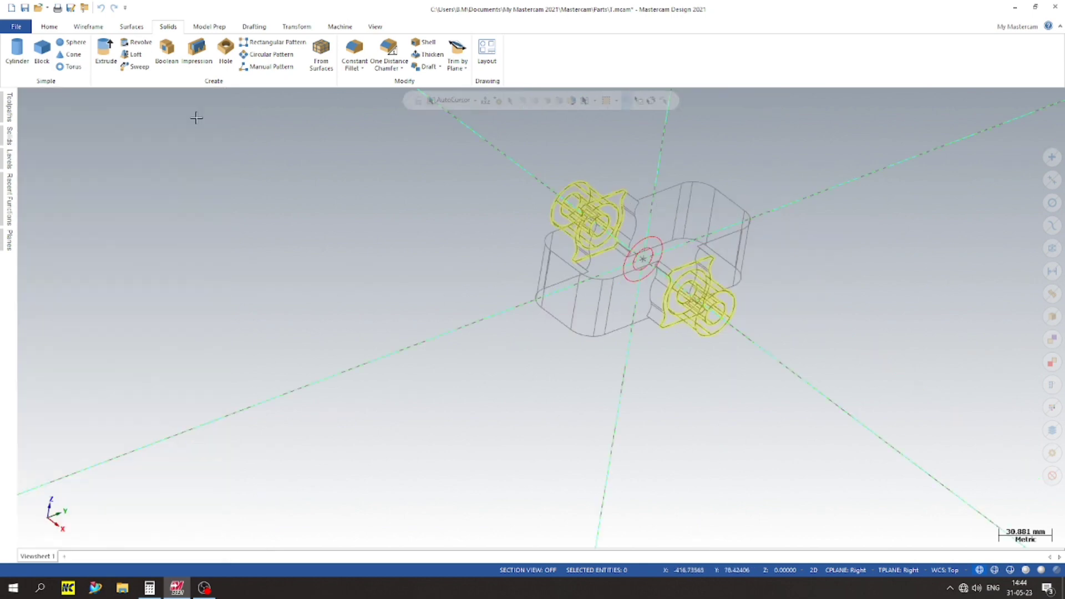
- Display the solid shaded and clear the highlight from the two cylindrical bosses
click(5, 136)
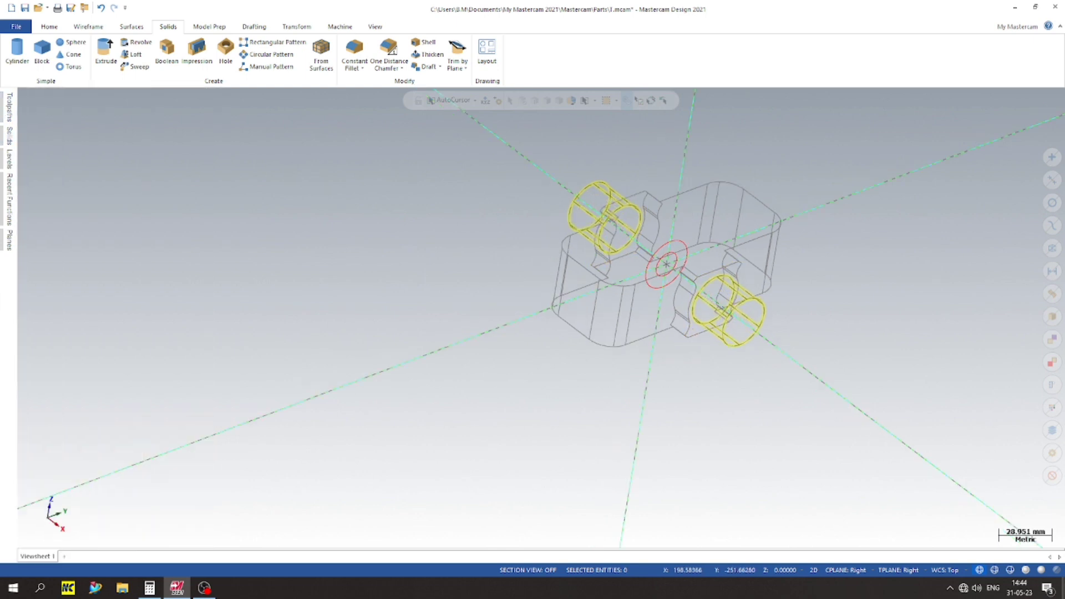
click(1027, 572)
scroll(904, 476, up, 2)
right_click(423, 305)
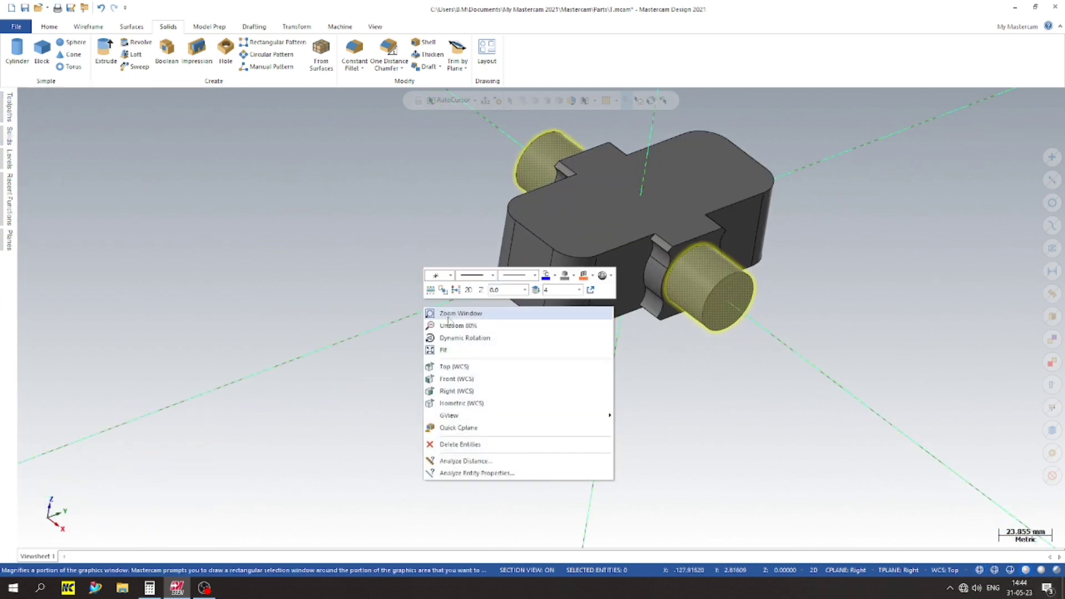
click(457, 292)
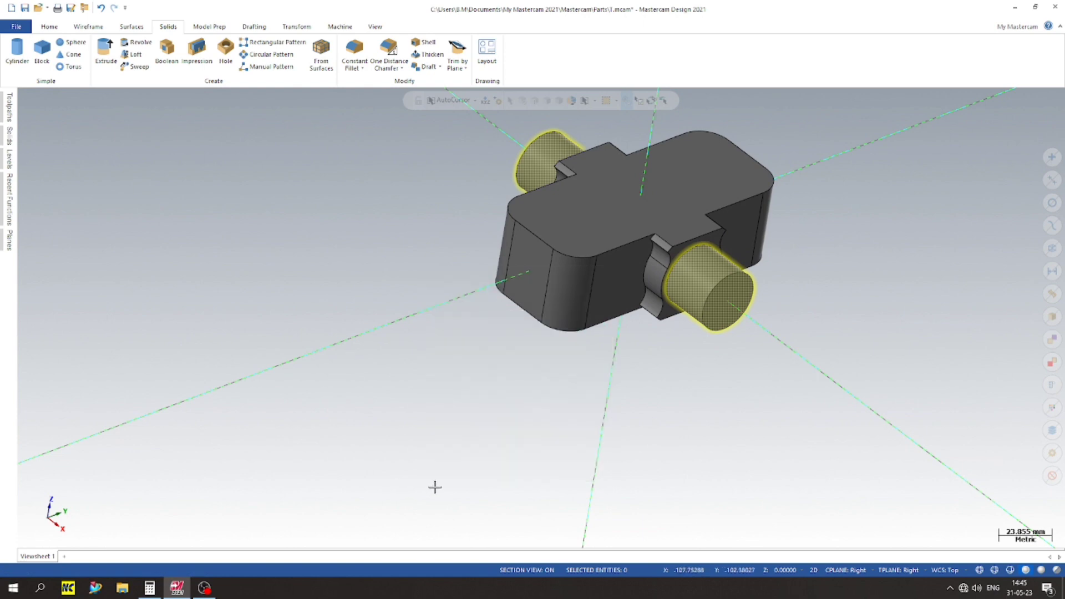
scroll(663, 235, up, 2)
scroll(516, 400, down, 2)
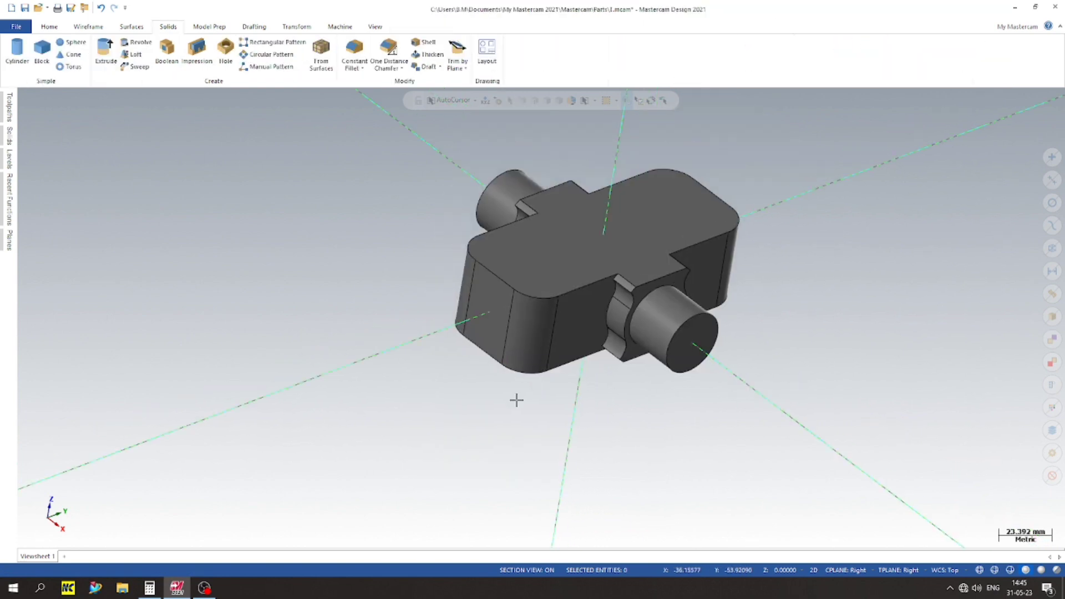
- Extrude the inner circle as a body cut with a distance of 64 mm in both directions, then display the solid shaded
click(979, 570)
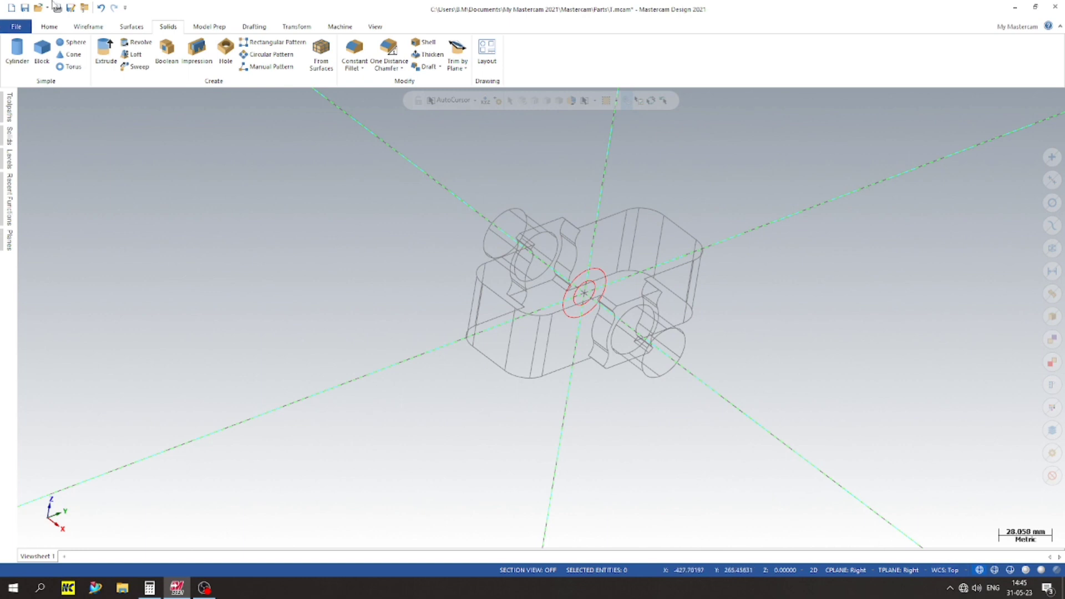
click(106, 53)
click(700, 293)
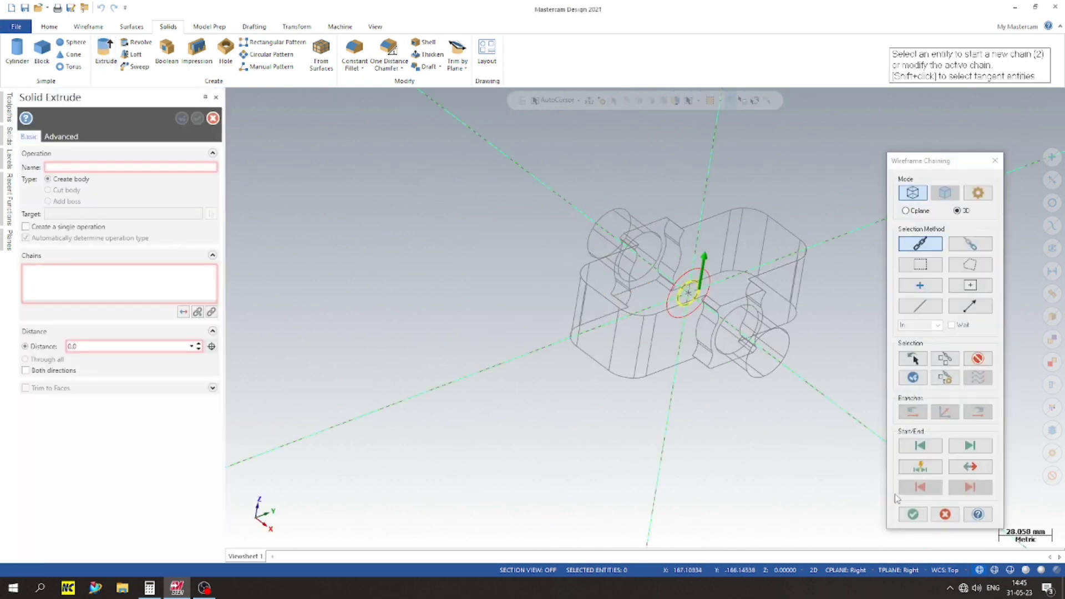
click(914, 515)
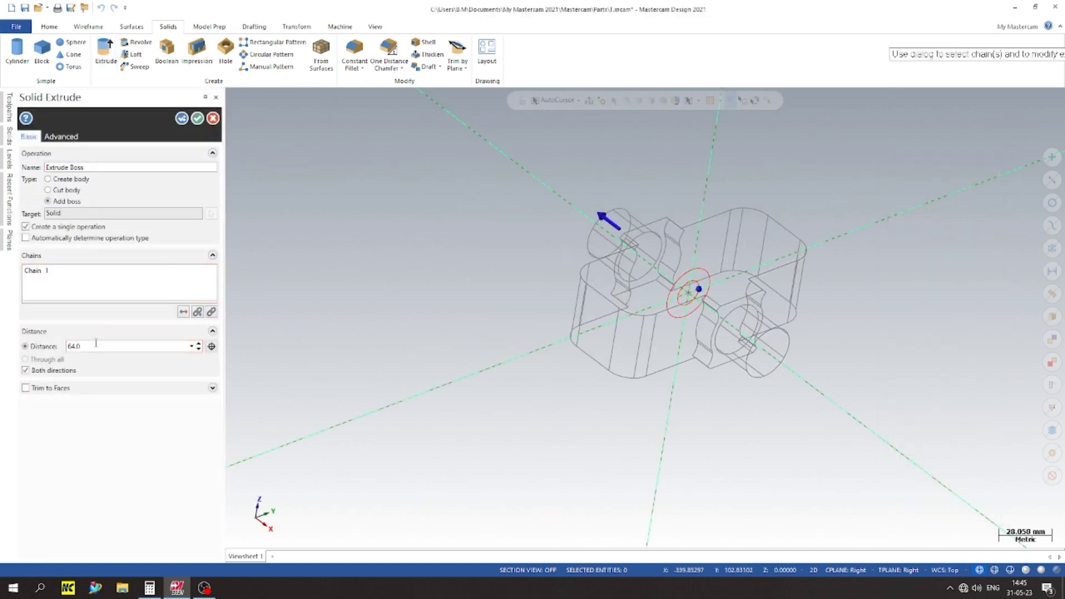
click(65, 191)
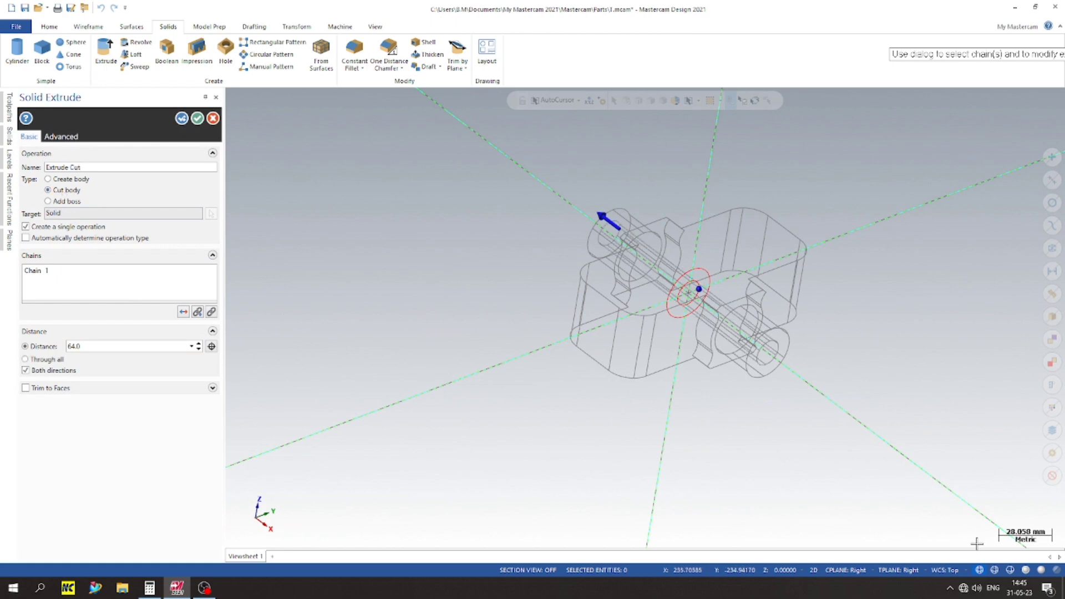
click(1027, 571)
scroll(441, 300, up, 2)
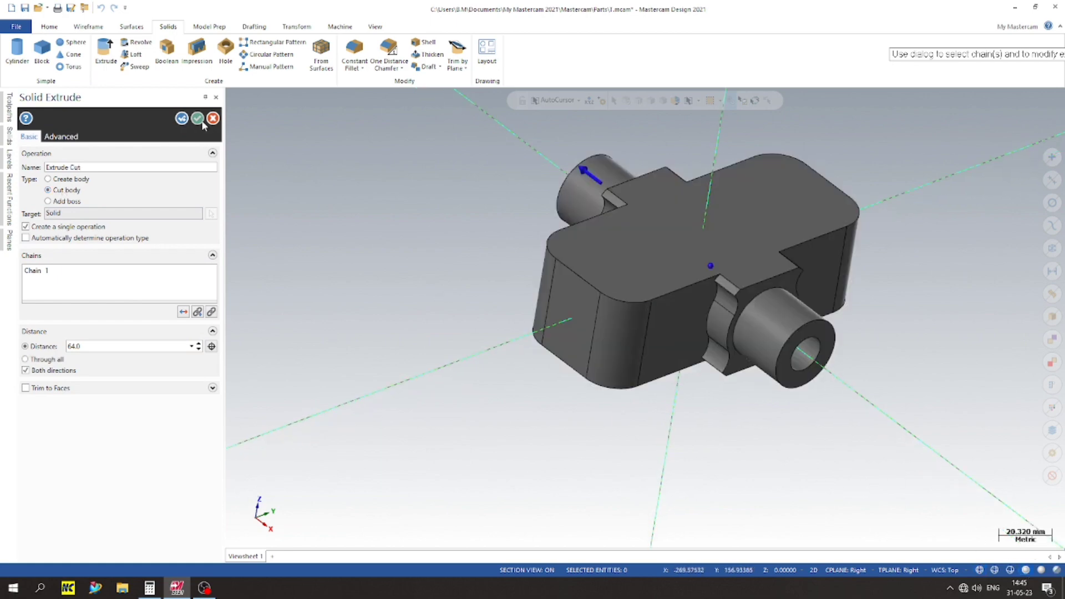
click(198, 119)
- Examine the bored cylindrical bosses and the side contours from several angles
scroll(707, 233, up, 3)
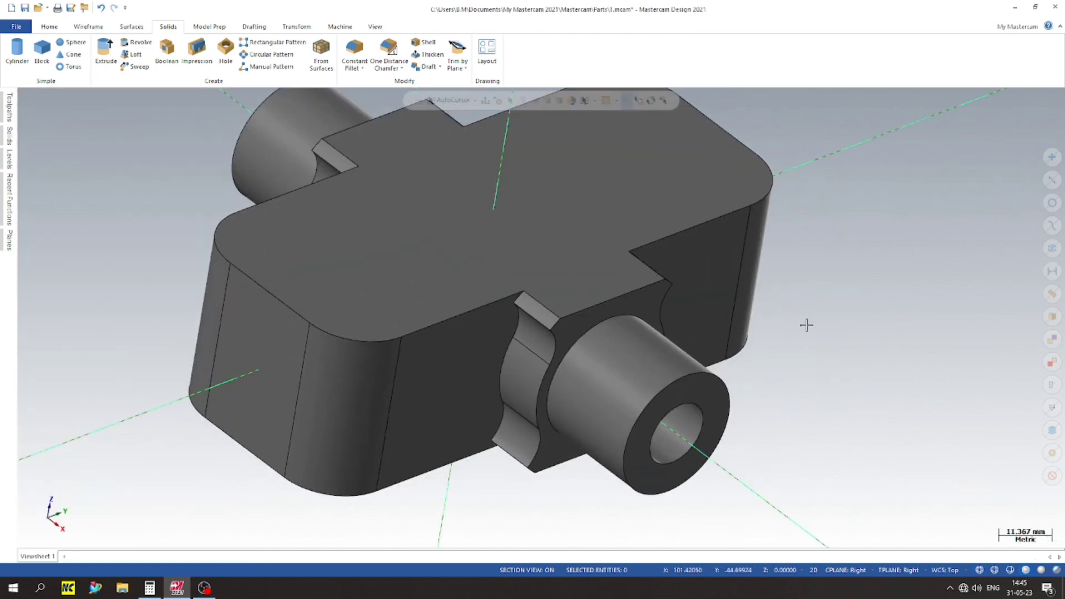
scroll(868, 439, down, 2)
middle_drag(868, 438, 722, 361)
scroll(331, 209, up, 2)
scroll(376, 259, down, 2)
middle_drag(375, 259, 760, 372)
scroll(560, 200, up, 2)
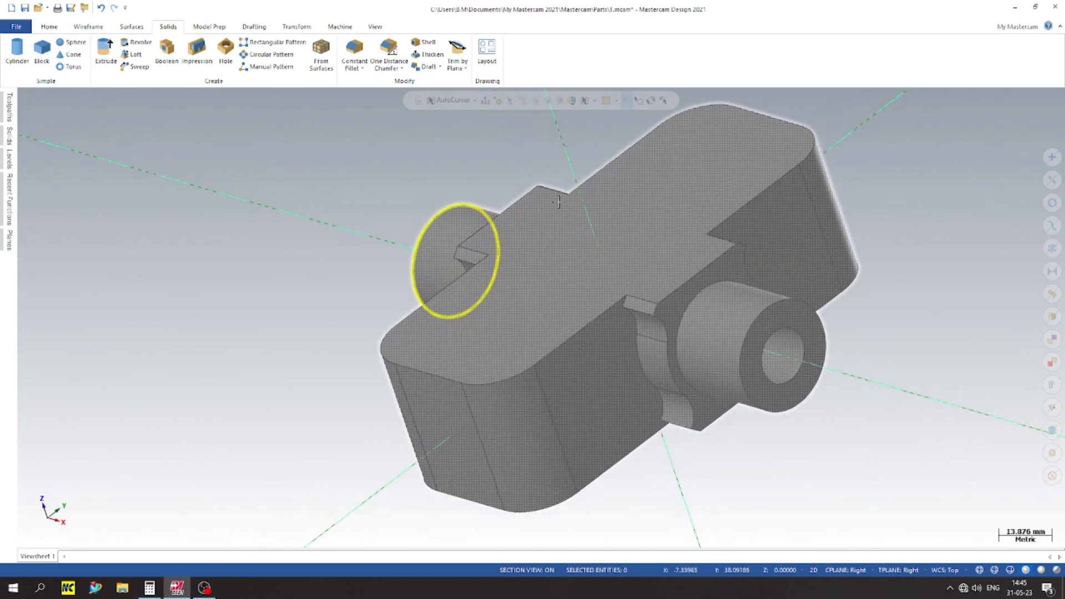
scroll(506, 332, down, 2)
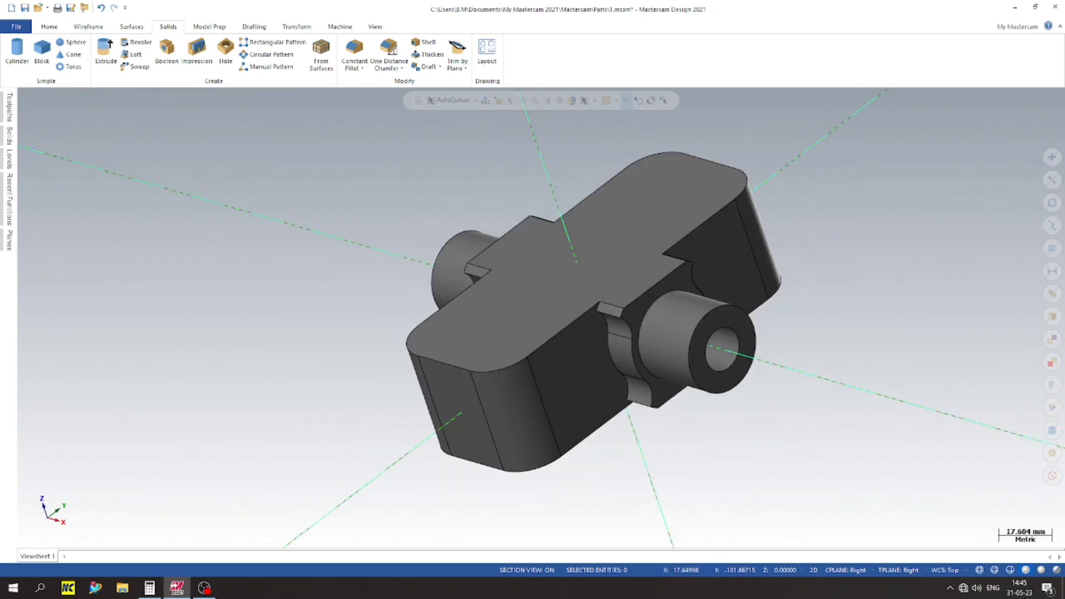
click(389, 64)
click(423, 103)
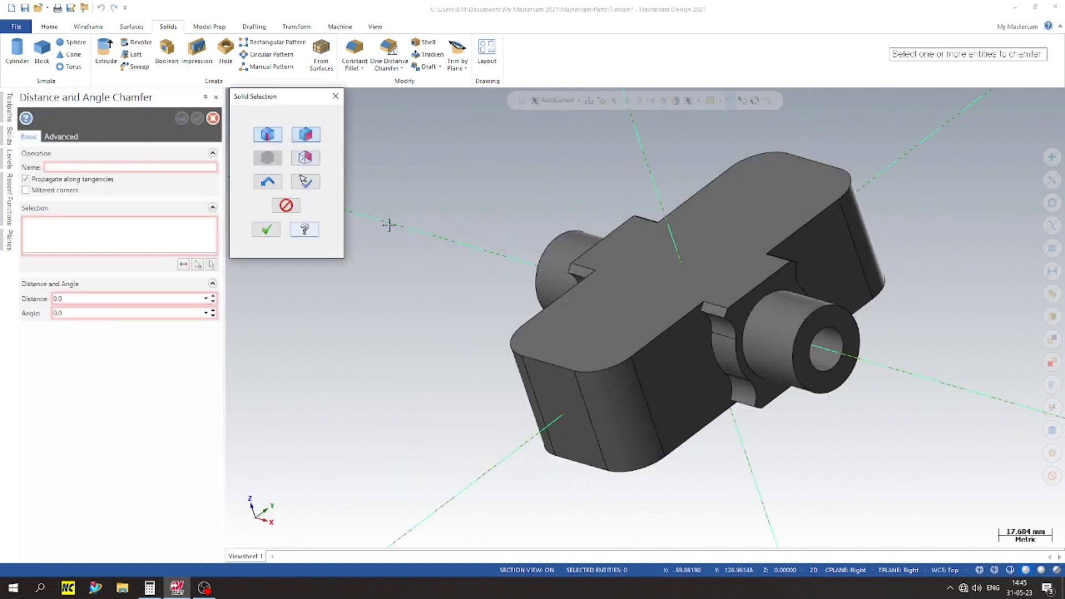
click(832, 317)
click(267, 229)
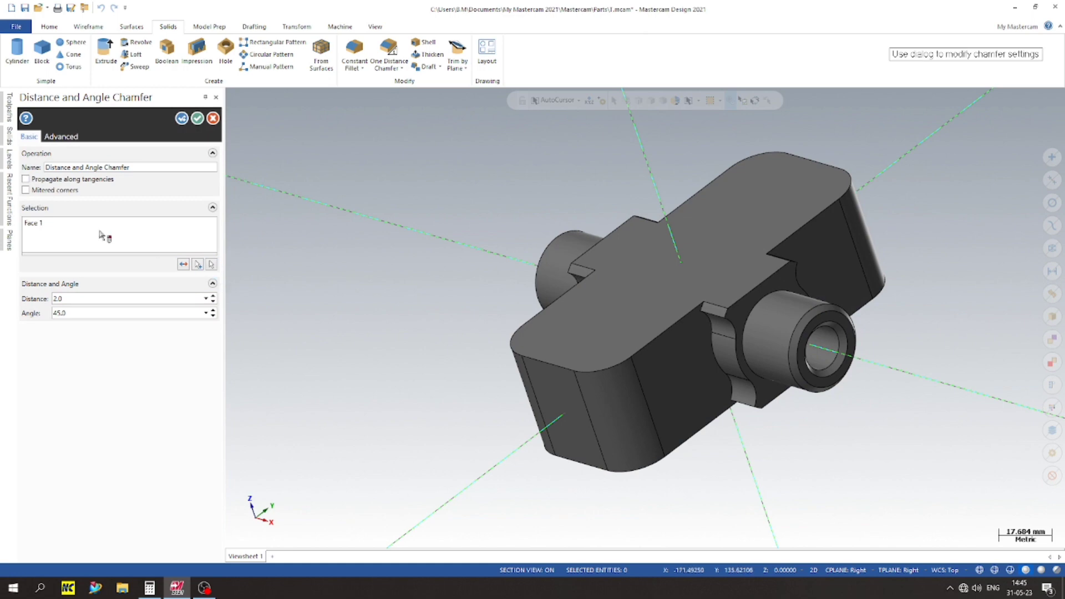
right_click(66, 222)
click(83, 228)
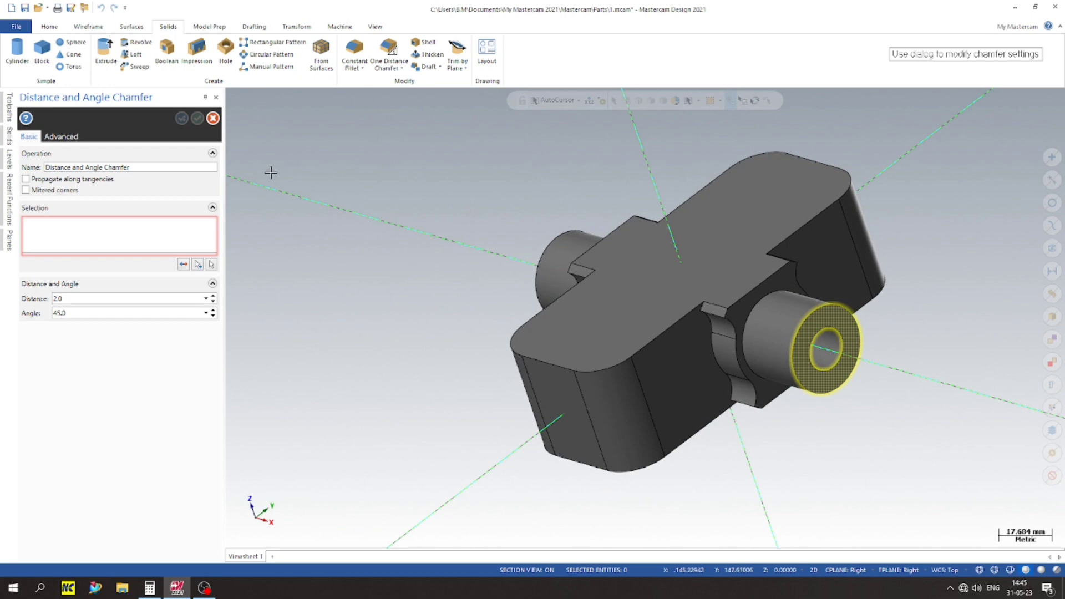
click(212, 118)
- Add a Distance and Angle Chamfer of 2 mm at 45° to the near boss's outer end edge, with its end face as reference
click(401, 67)
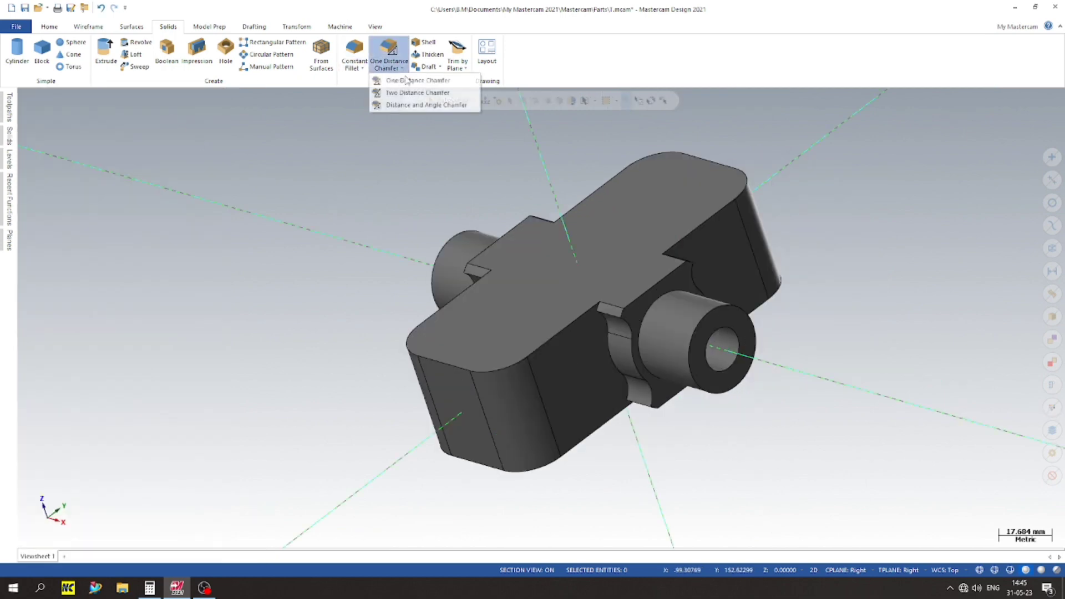
click(424, 105)
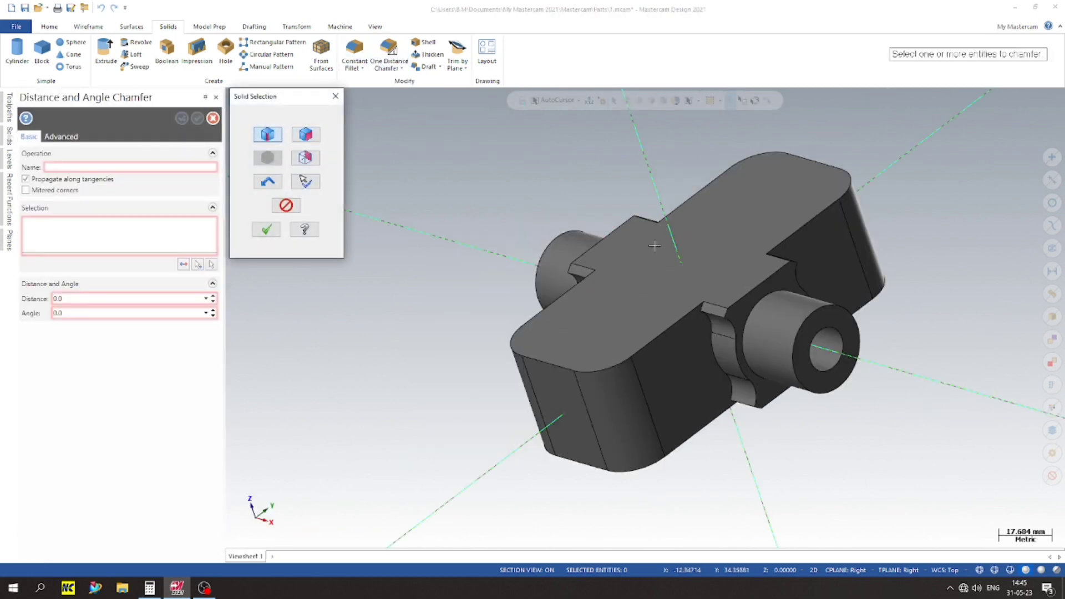
click(816, 317)
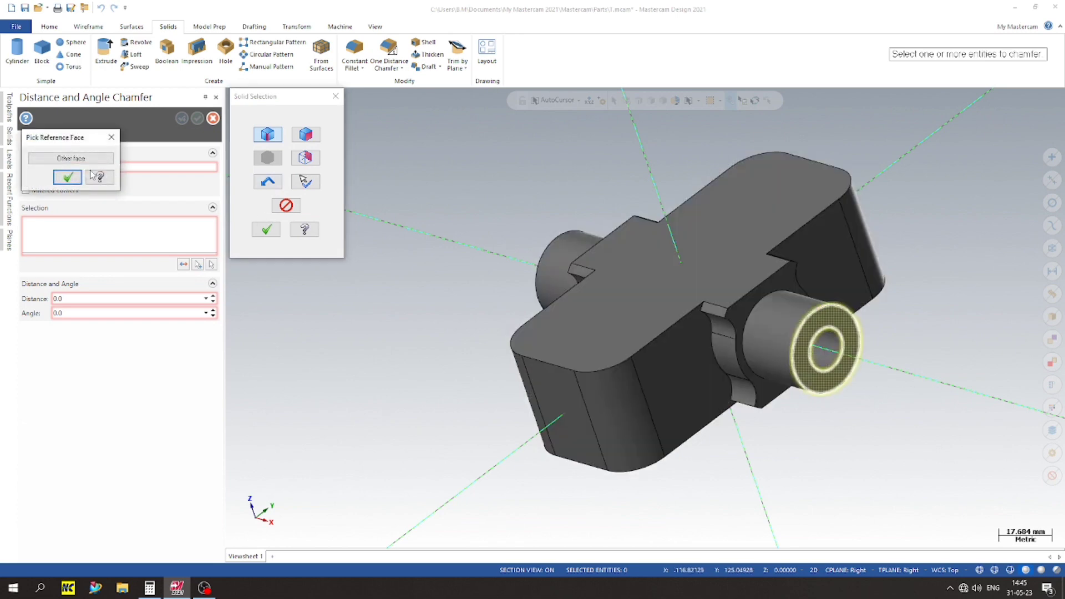
click(68, 176)
click(266, 230)
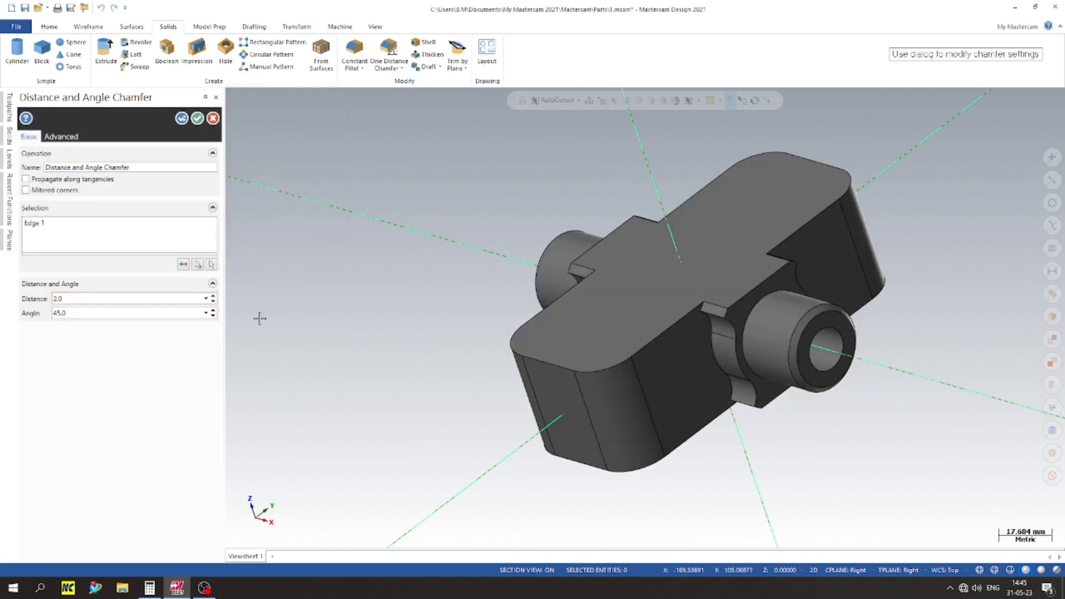
scroll(825, 262, up, 3)
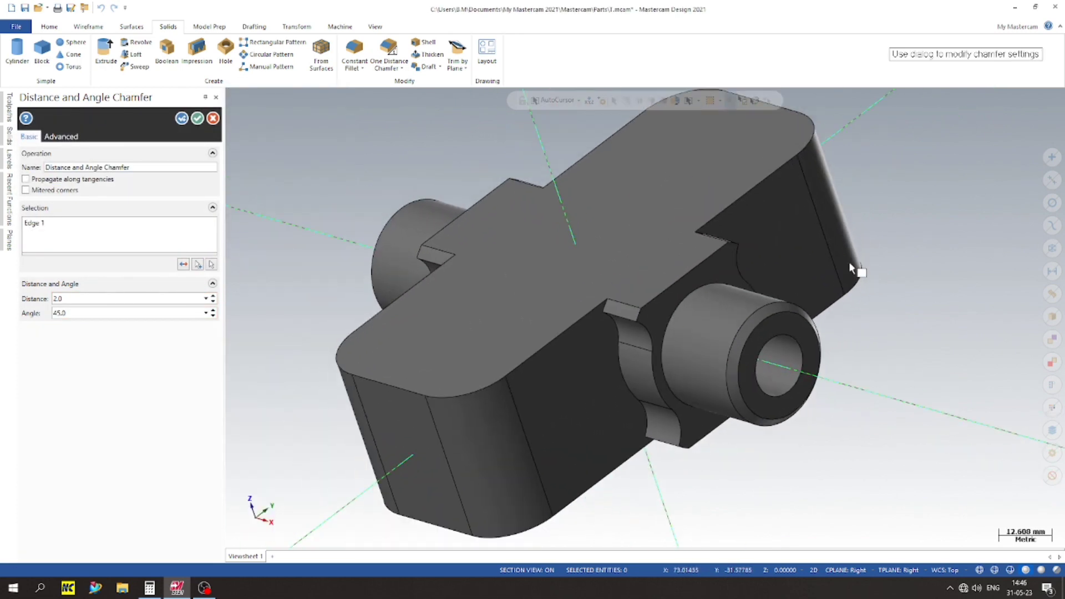
scroll(849, 263, down, 3)
key(Return)
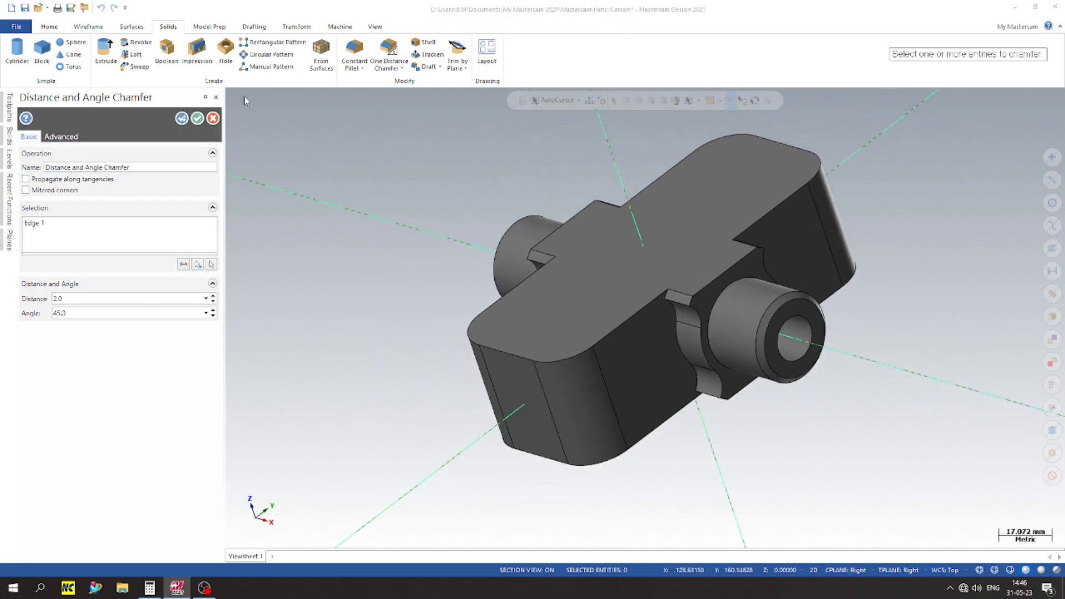
- Chamfer the opposite boss's outer end edge 2 mm at 45°, using the other adjacent face as reference, and finish the command
click(521, 236)
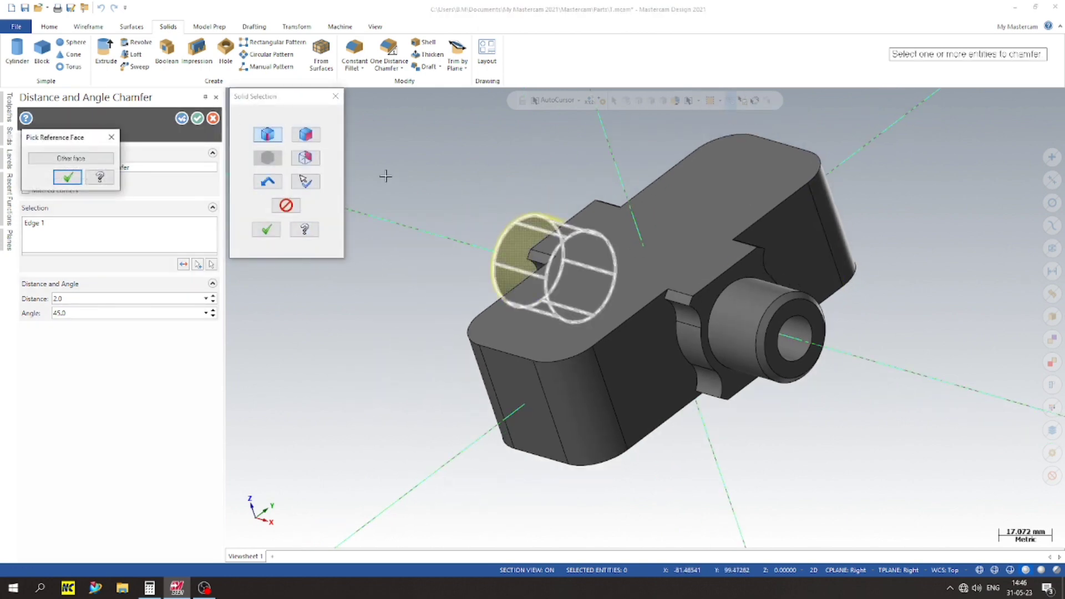
click(85, 158)
click(67, 177)
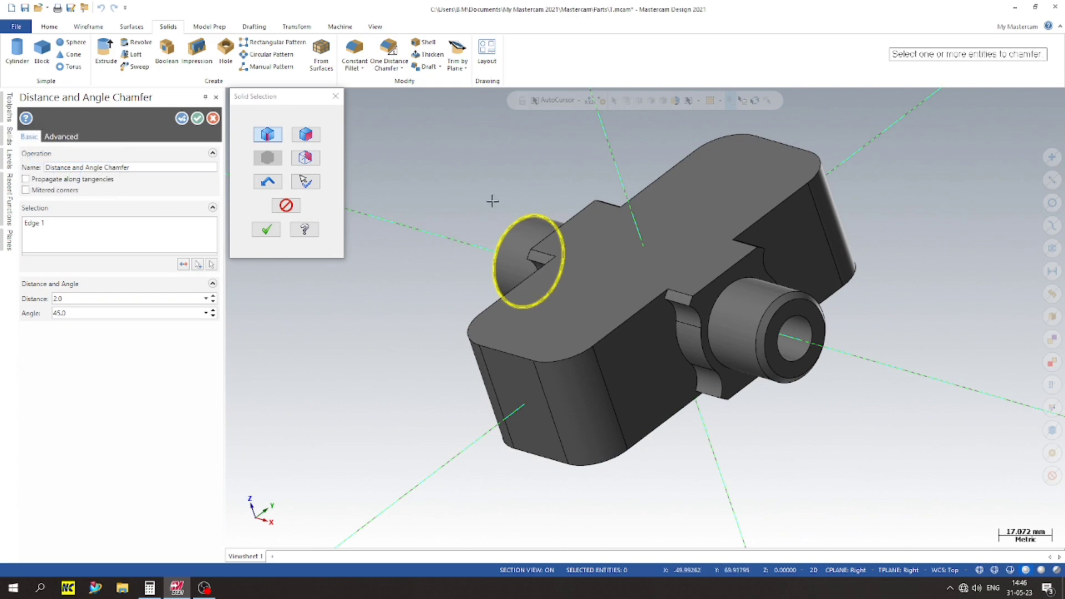
middle_drag(492, 200, 427, 237)
click(259, 229)
scroll(272, 183, up, 2)
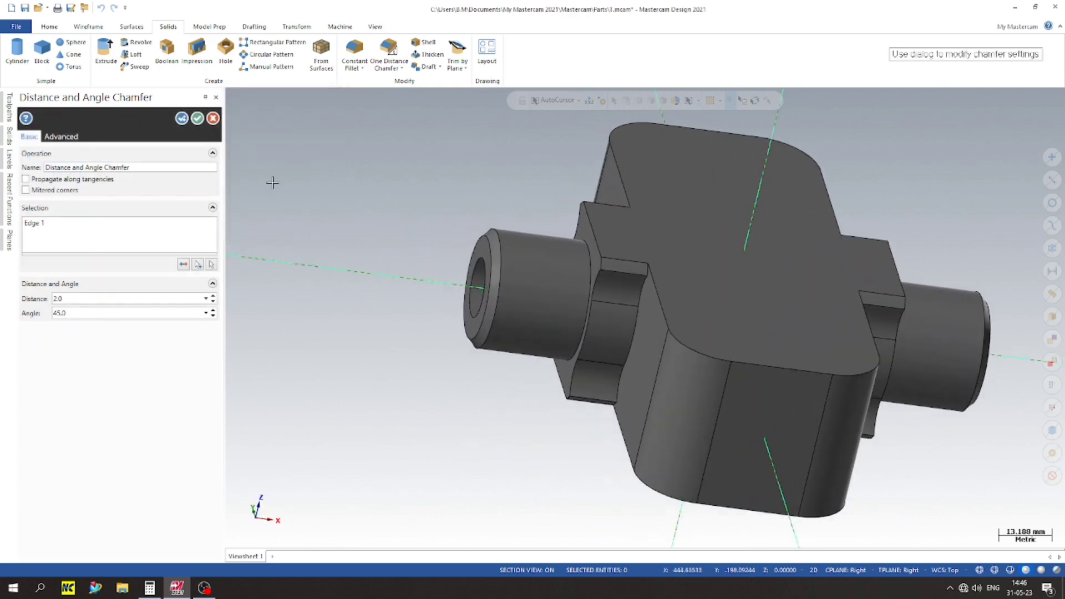
click(197, 122)
- Show the isometric view and hide level 1, which holds the solid
scroll(326, 190, up, 2)
scroll(738, 195, down, 3)
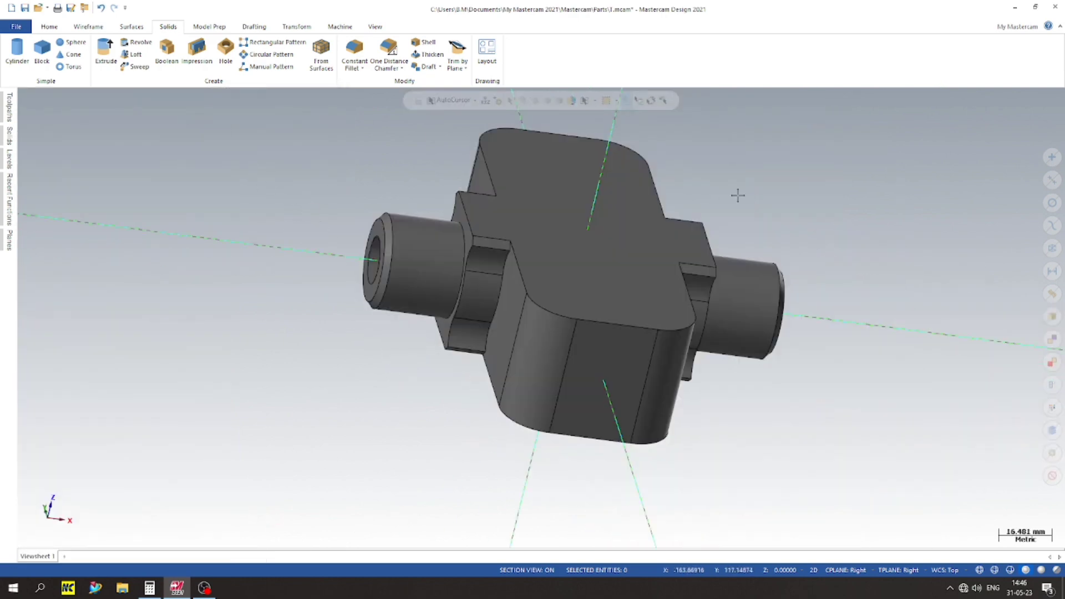
right_click(795, 182)
click(834, 278)
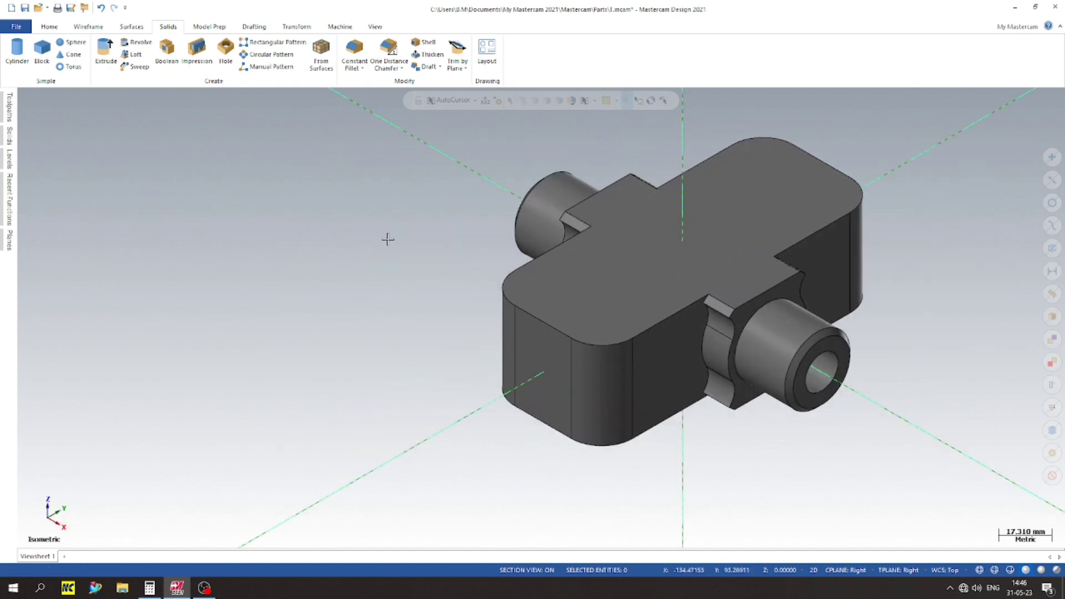
click(4, 165)
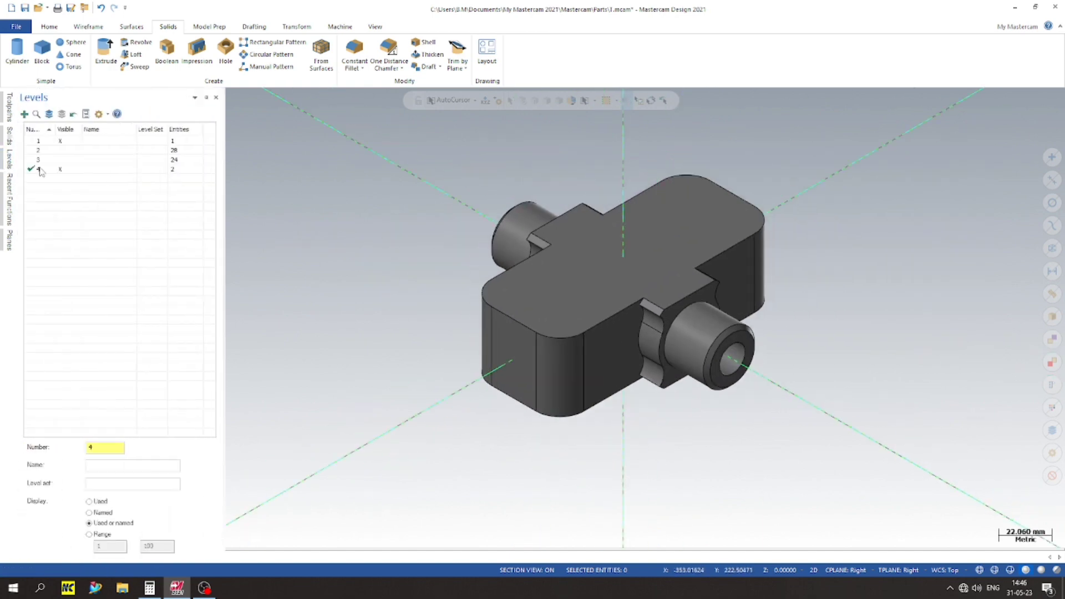
click(60, 141)
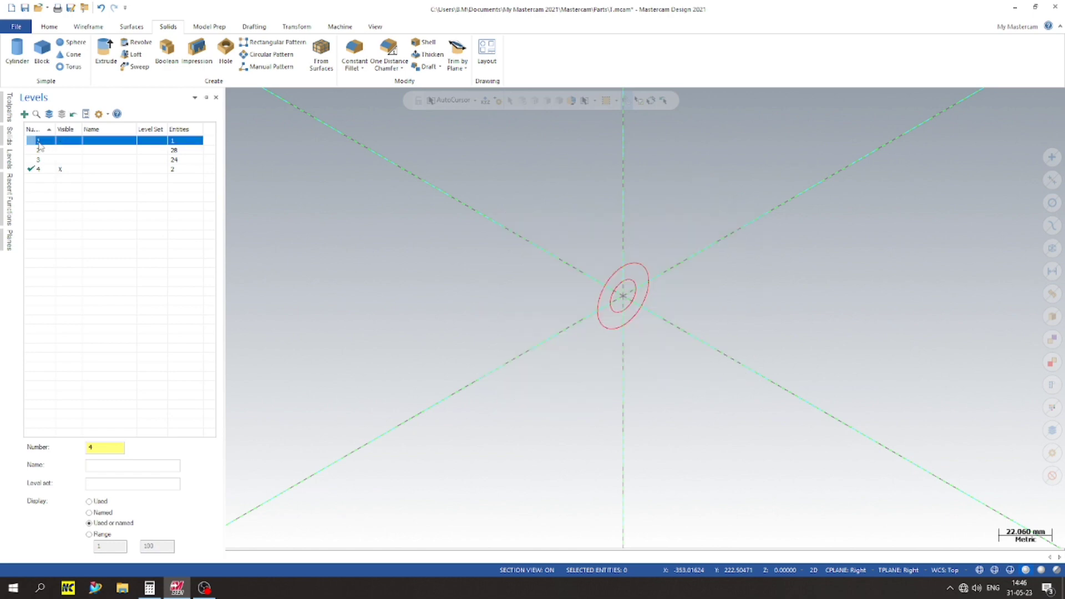
- Make level 1 with the solid active, hide level 4 and show level 2 with the inner and outer contours
click(38, 141)
click(61, 169)
click(62, 150)
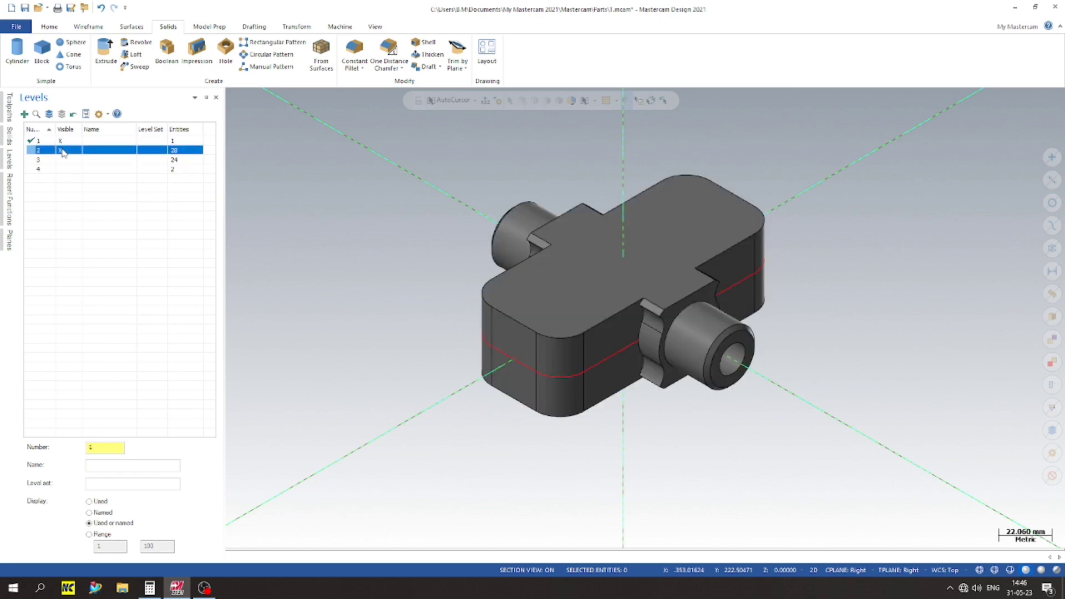
- Switch the model to wireframe display and add a new active level 5
click(981, 570)
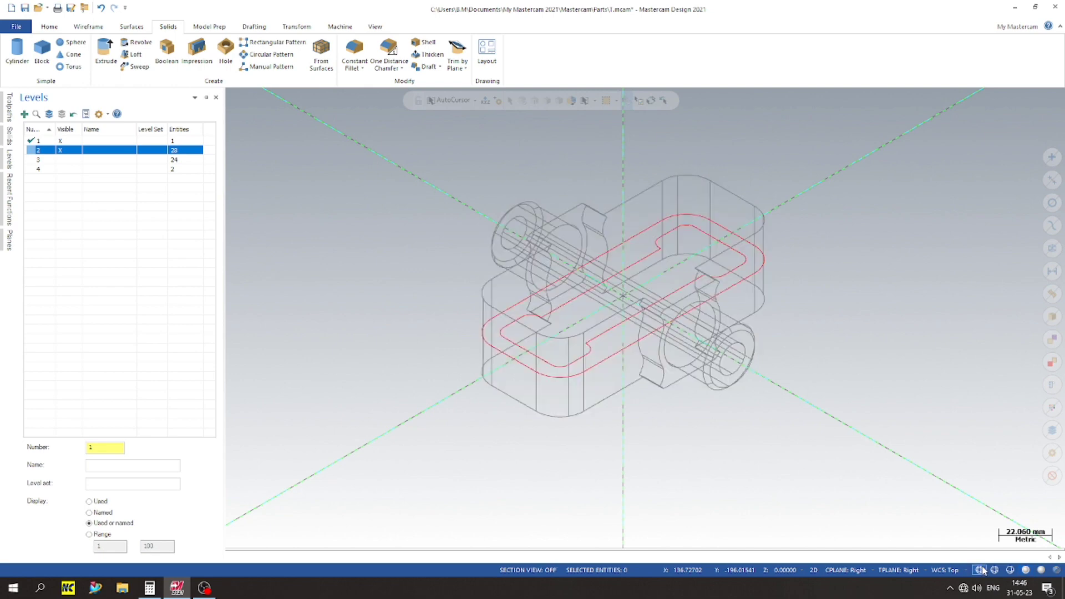
scroll(448, 270, up, 2)
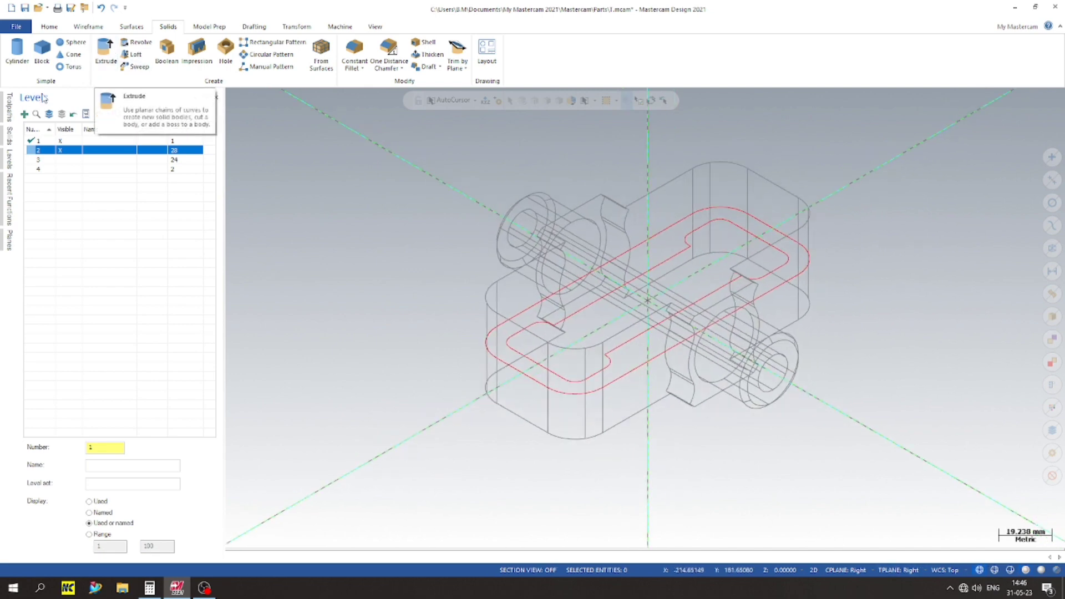
click(25, 114)
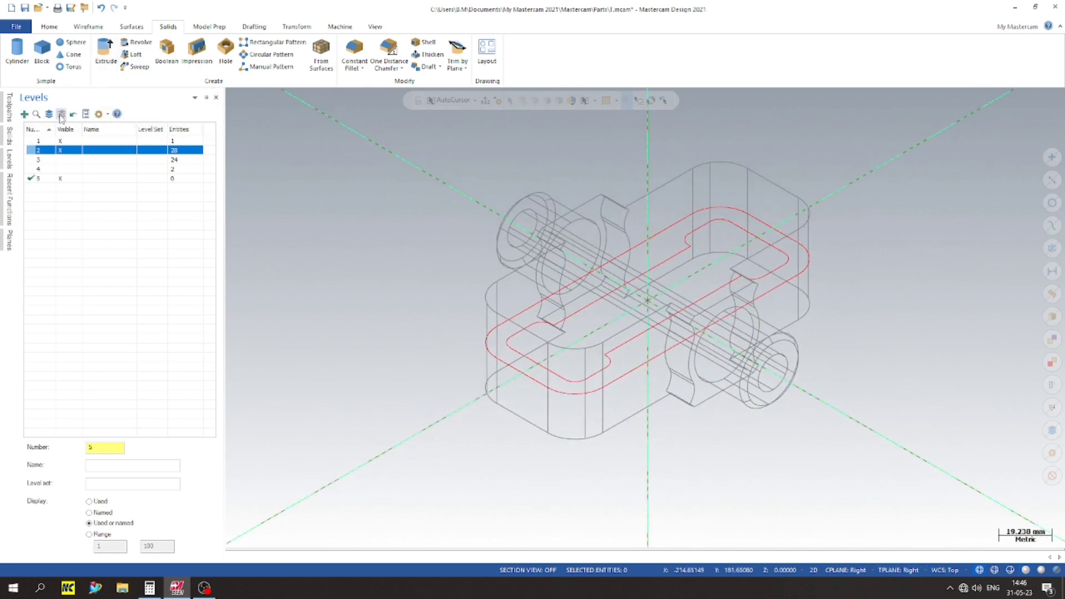
- Extrude the closed inner contour as a body cut through the solid, 64 mm in both directions, and return to shaded display
click(108, 48)
click(791, 251)
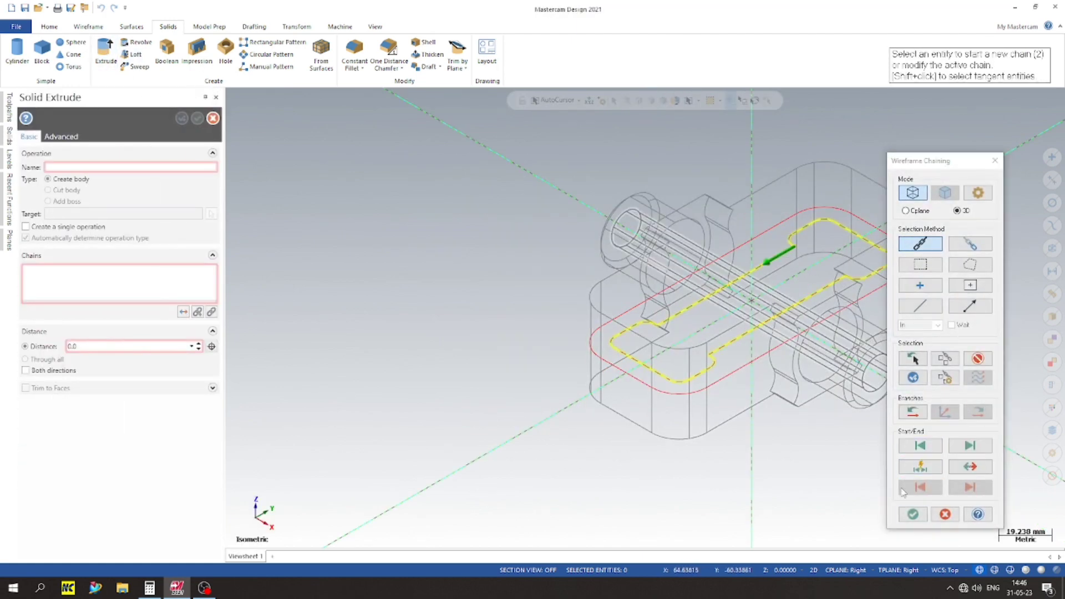
click(913, 514)
click(1026, 570)
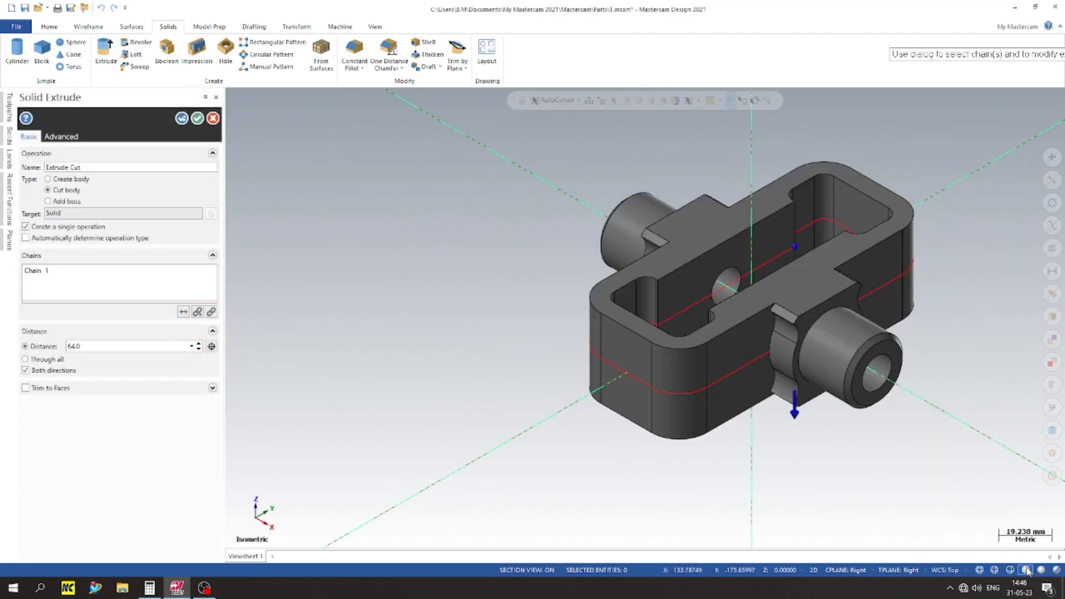
scroll(590, 366, up, 2)
scroll(590, 366, down, 2)
mouse_move(590, 366)
middle_down()
mouse_move(446, 373)
mouse_move(467, 379)
mouse_move(540, 376)
mouse_move(435, 336)
mouse_move(464, 259)
mouse_move(539, 168)
mouse_move(442, 326)
middle_up()
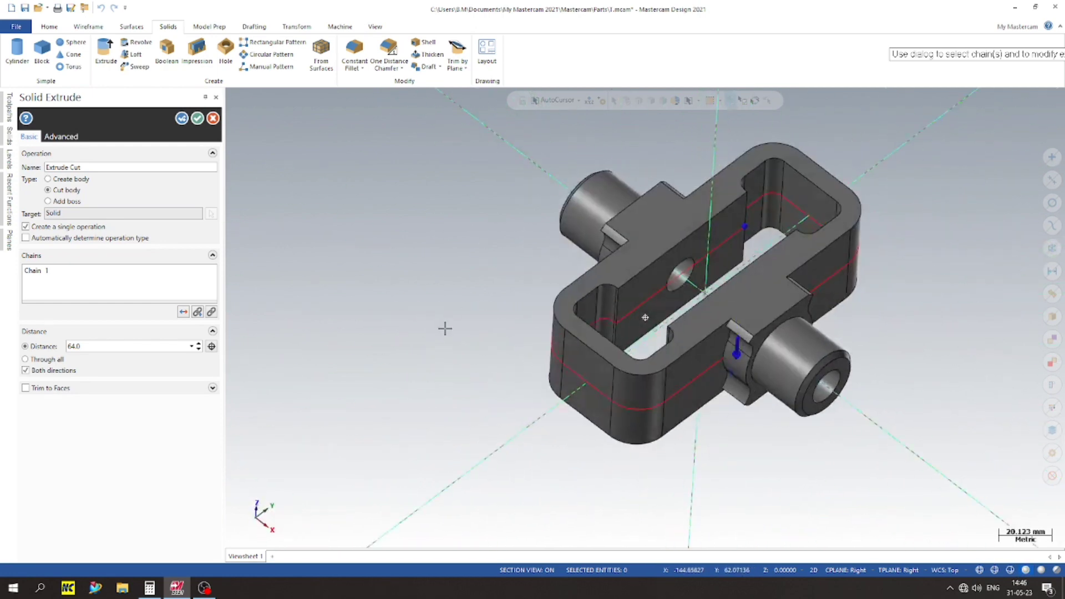
click(198, 119)
- Hide level 2 so that its contour wireframe is no longer displayed with the solid
click(10, 158)
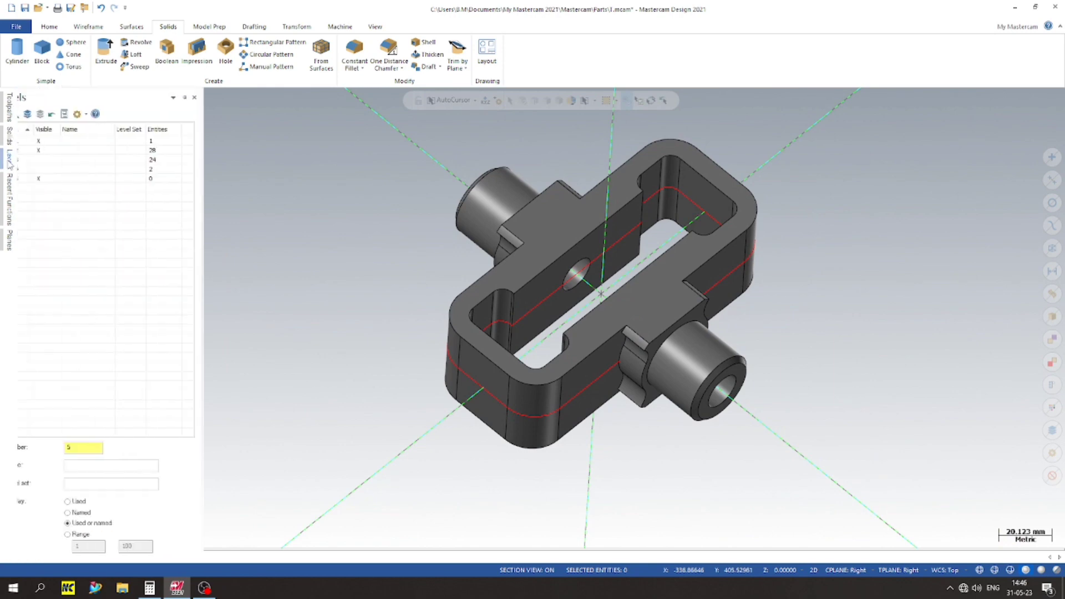
click(60, 150)
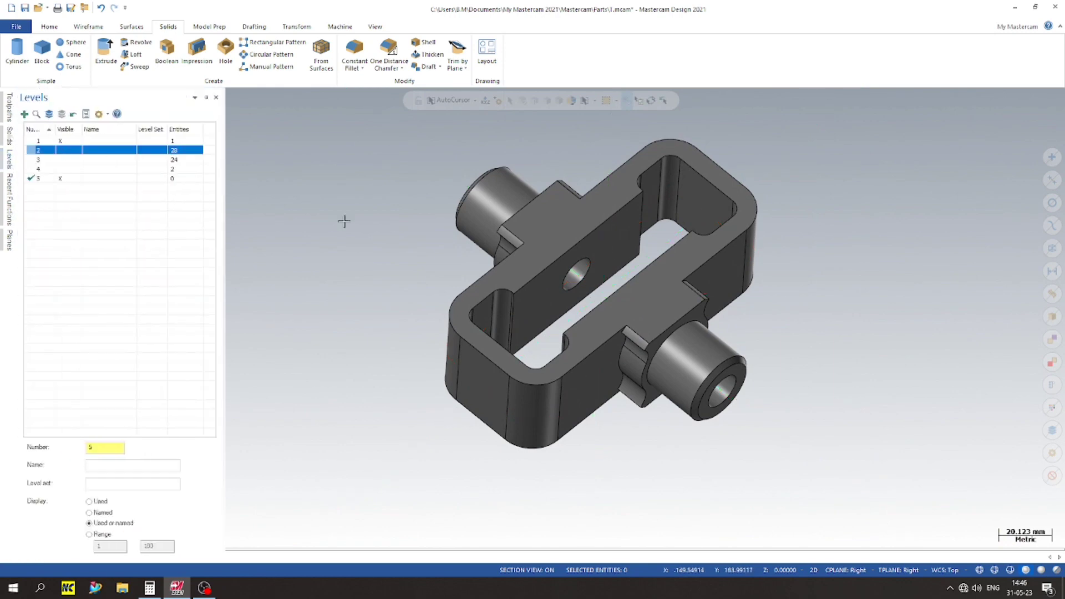
scroll(349, 261, up, 2)
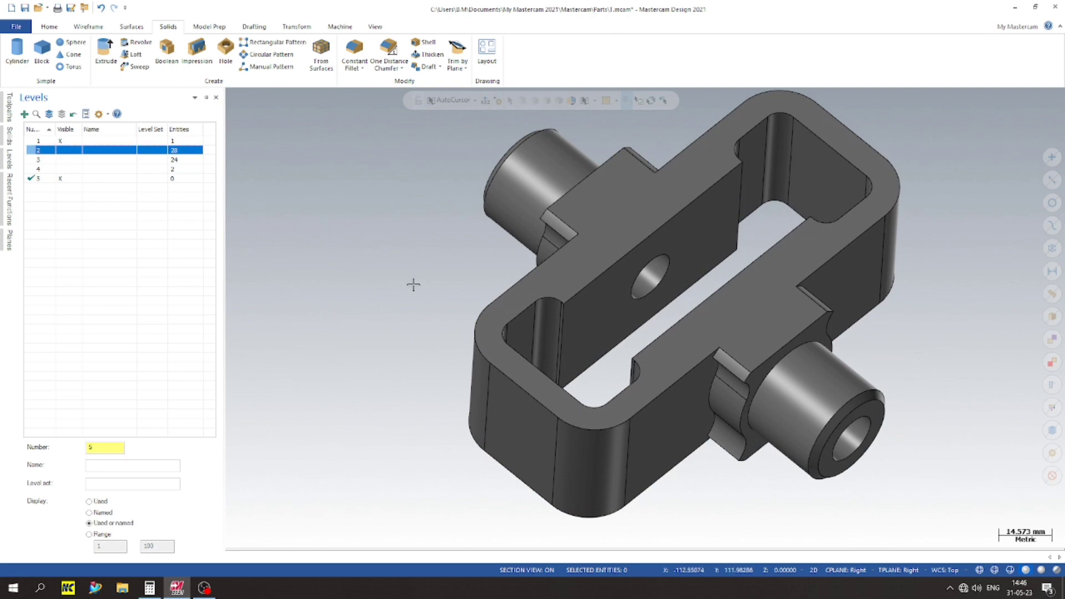
scroll(383, 292, up, 1)
scroll(290, 357, down, 3)
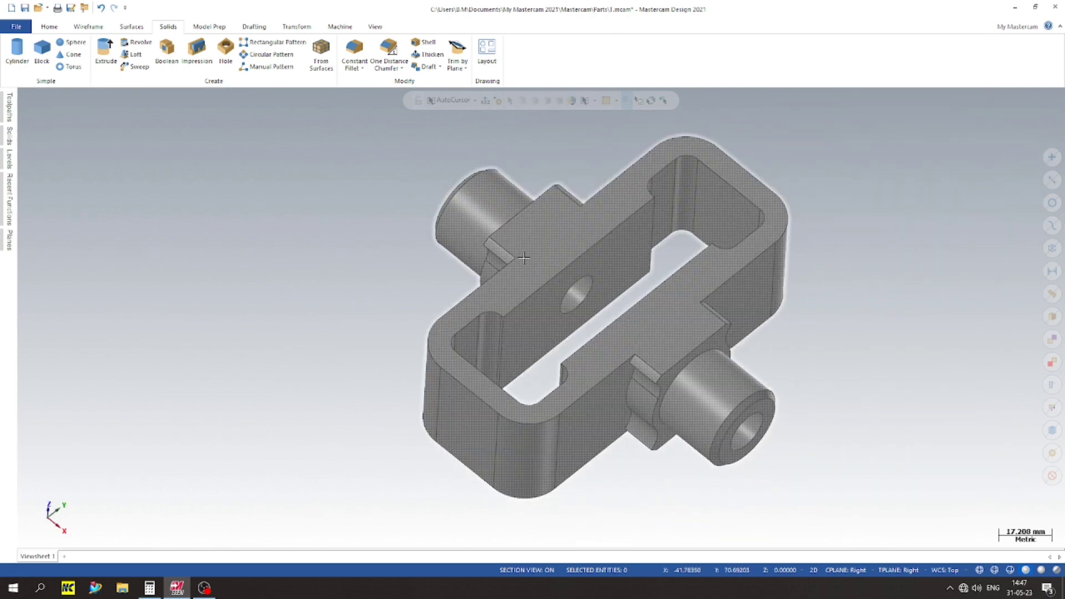
- Examine the cut-through opening, the side contours and the chamfered bosses of the solid from several angles
click(524, 258)
right_click(524, 258)
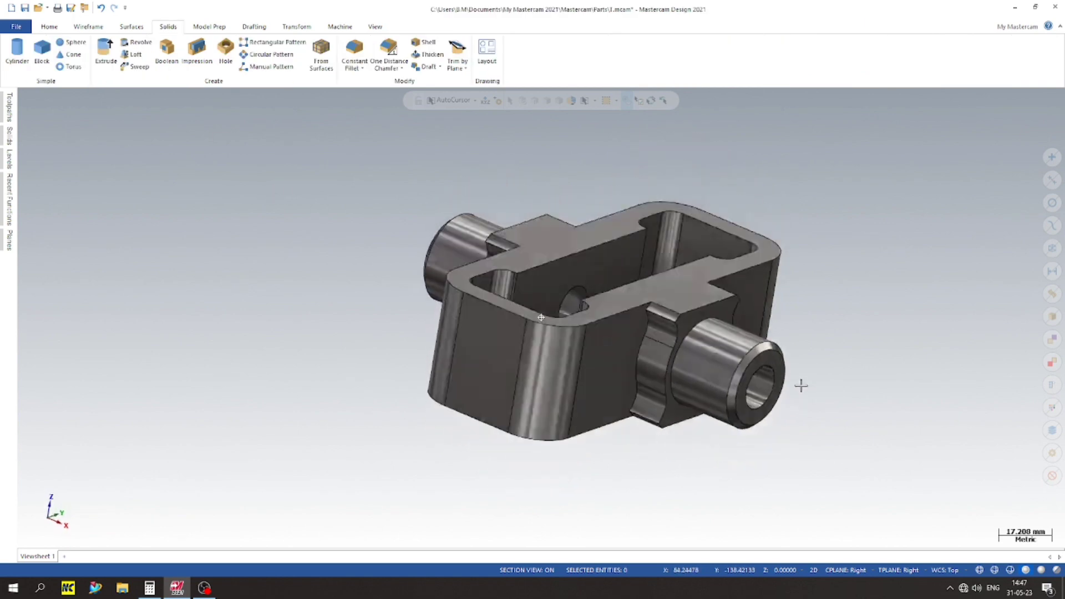
middle_drag(801, 386, 471, 393)
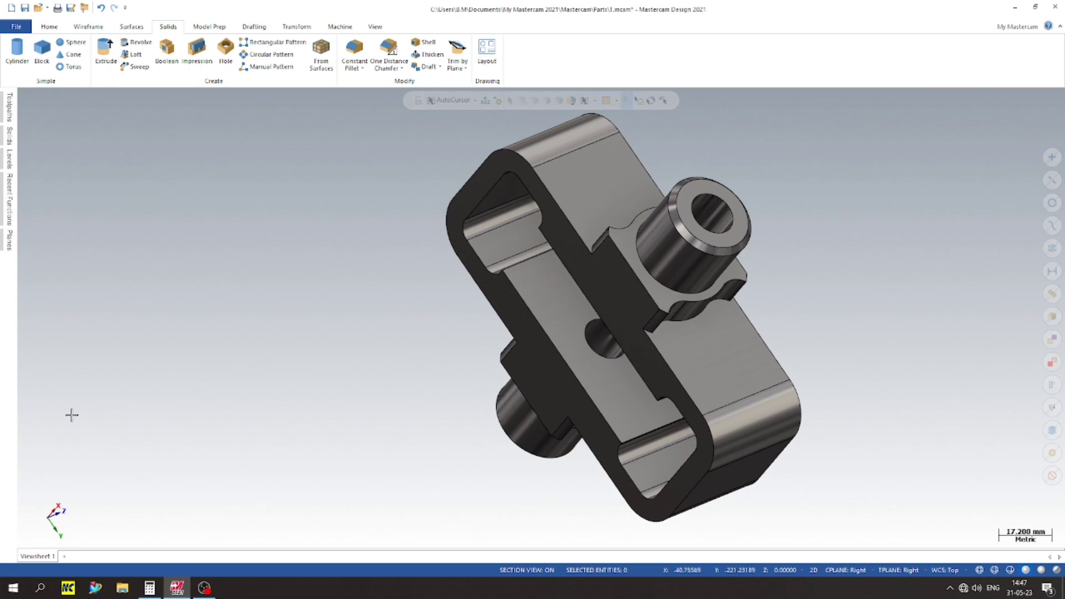
scroll(554, 366, up, 2)
scroll(466, 327, down, 3)
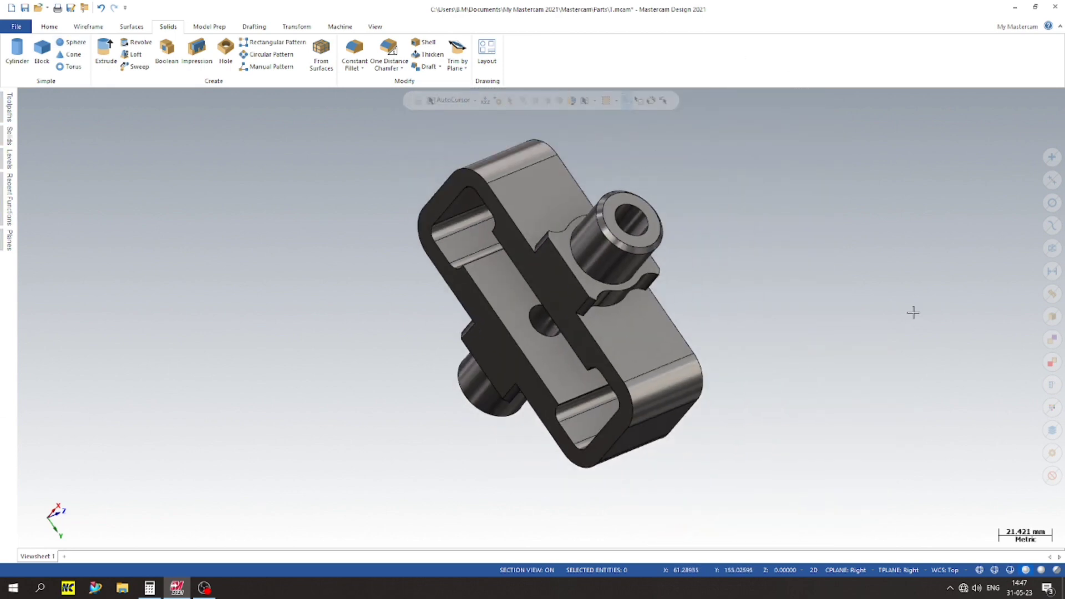
middle_drag(913, 312, 818, 235)
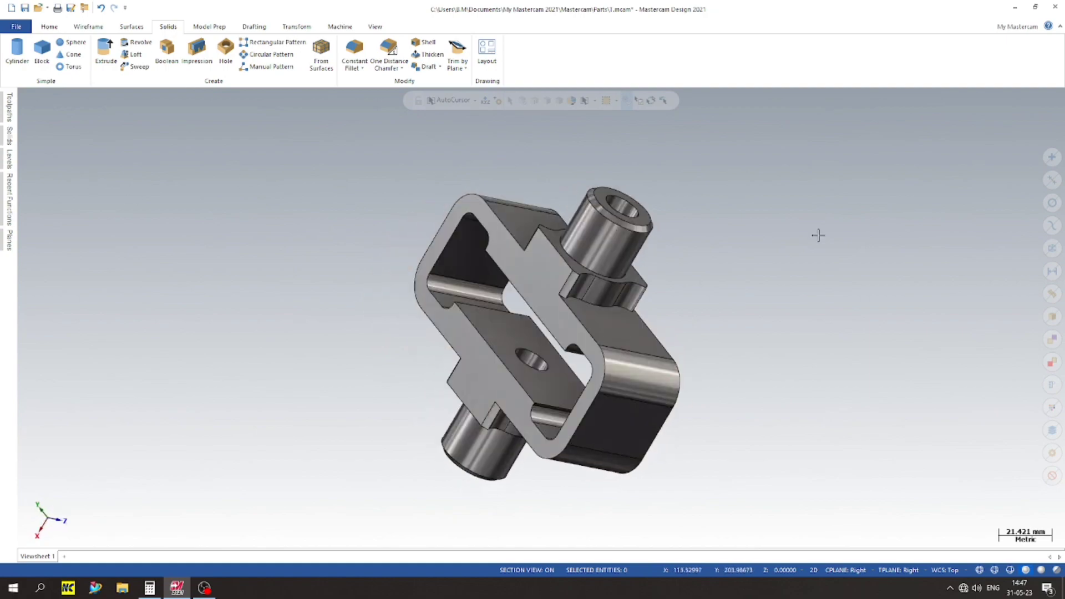
click(1060, 26)
scroll(597, 290, up, 3)
scroll(485, 269, down, 3)
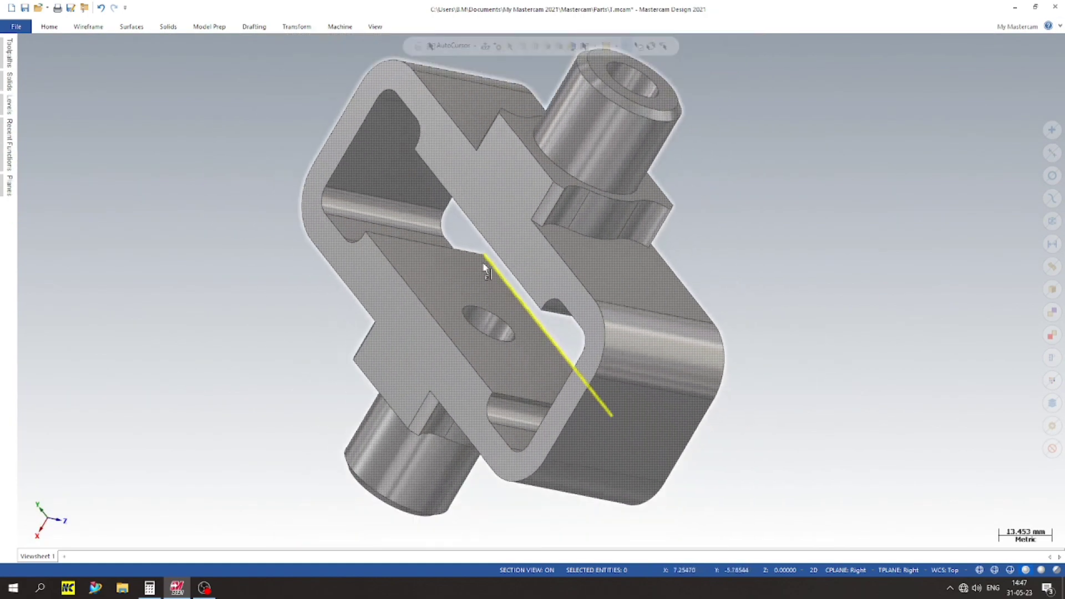
middle_drag(485, 268, 693, 78)
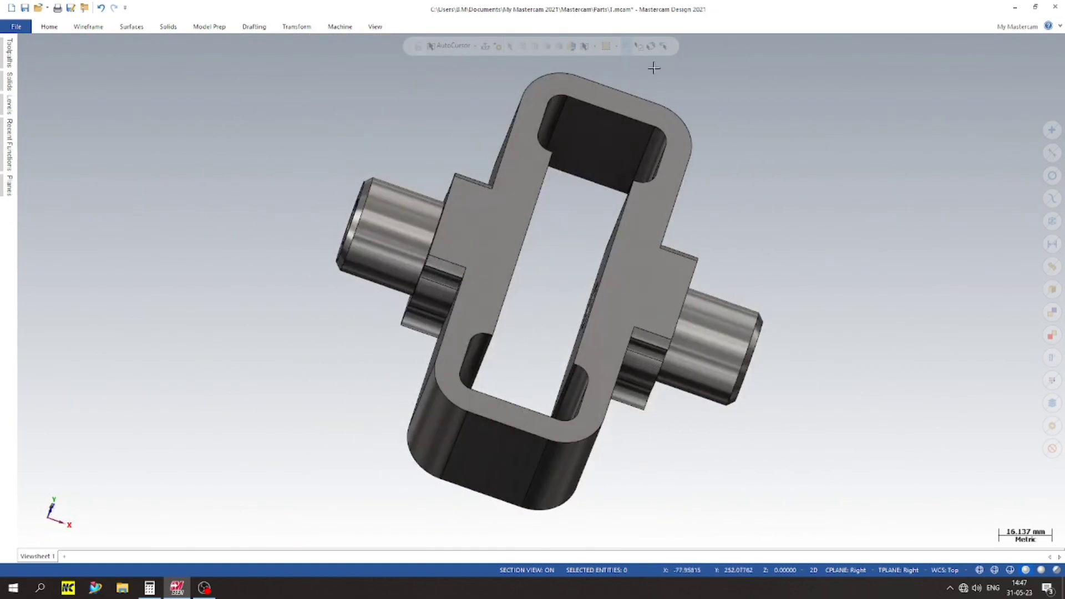
click(1059, 26)
click(50, 27)
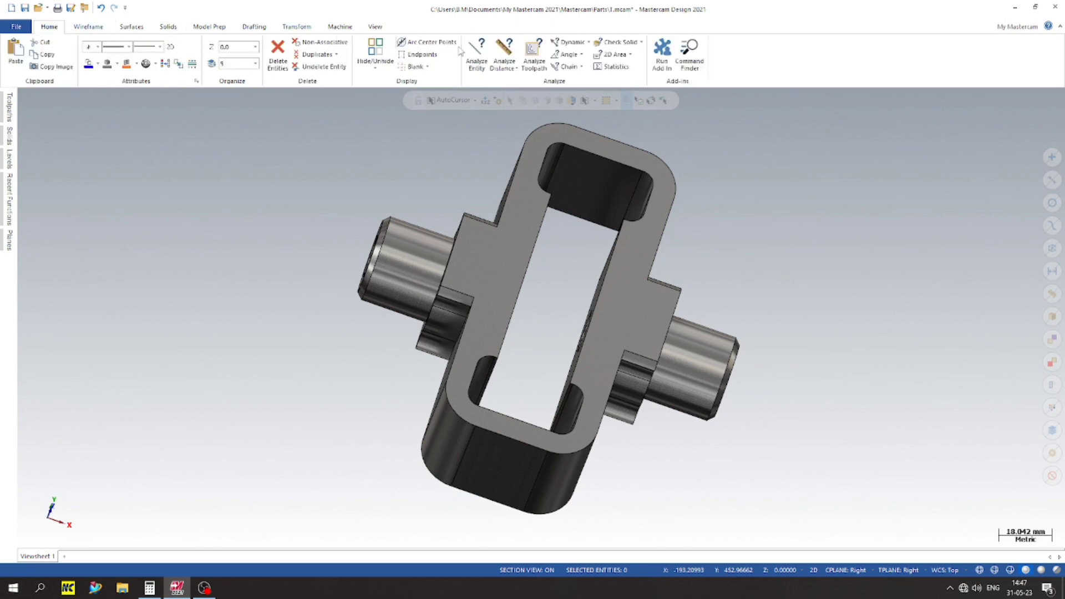
click(88, 27)
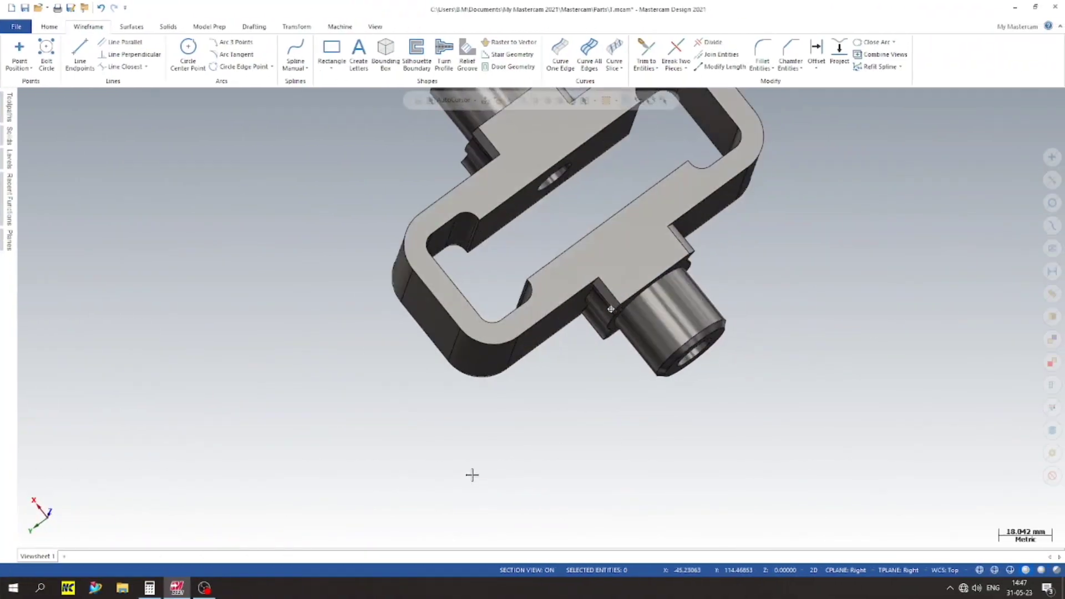
middle_drag(473, 475, 782, 421)
scroll(749, 321, up, 4)
scroll(628, 239, down, 1)
mouse_move(541, 317)
middle_down()
mouse_move(806, 382)
mouse_move(784, 392)
mouse_move(861, 449)
mouse_move(667, 447)
mouse_move(435, 304)
middle_up()
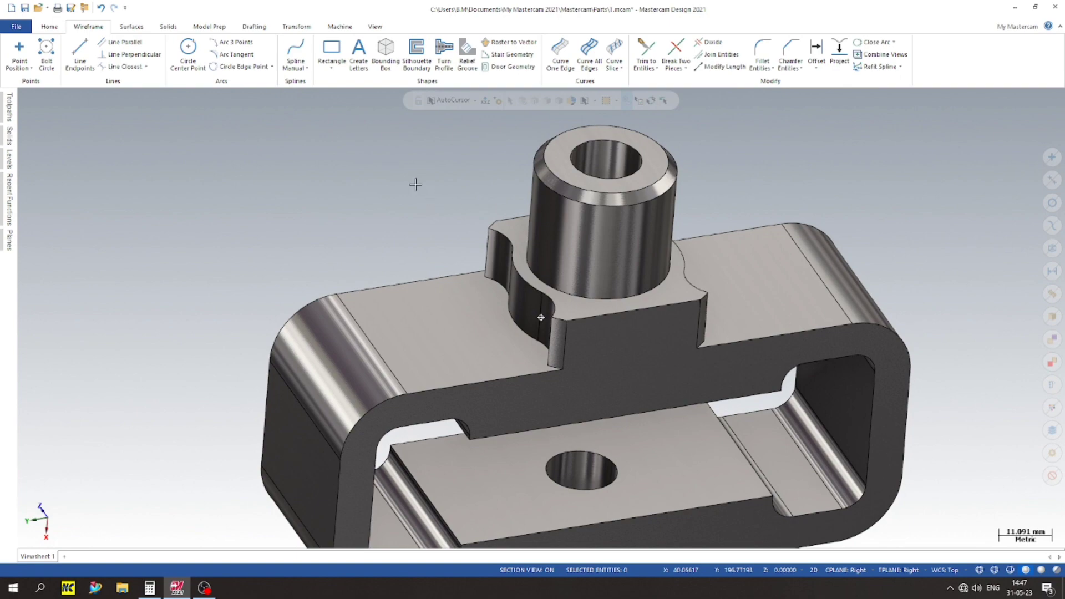
mouse_move(415, 184)
middle_down()
mouse_move(673, 231)
mouse_move(200, 226)
mouse_move(812, 239)
mouse_move(222, 195)
mouse_move(459, 335)
mouse_move(691, 316)
mouse_move(765, 202)
mouse_move(856, 174)
mouse_move(135, 219)
mouse_move(779, 210)
middle_up()
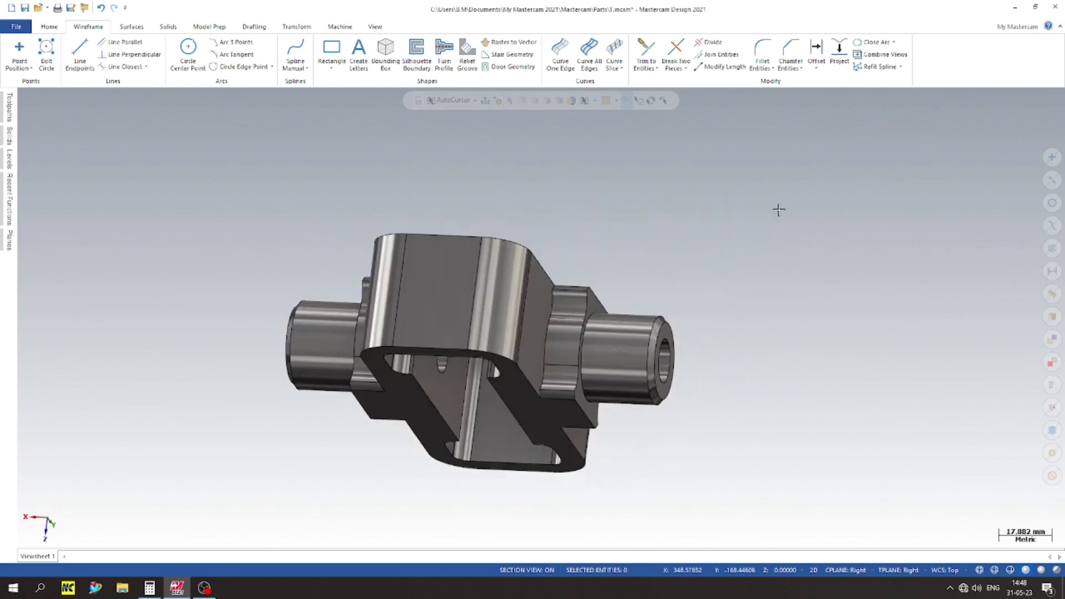
- Inspect the finished part in the isometric and right views, including its underside, and end in the isometric view
right_click(801, 200)
click(830, 298)
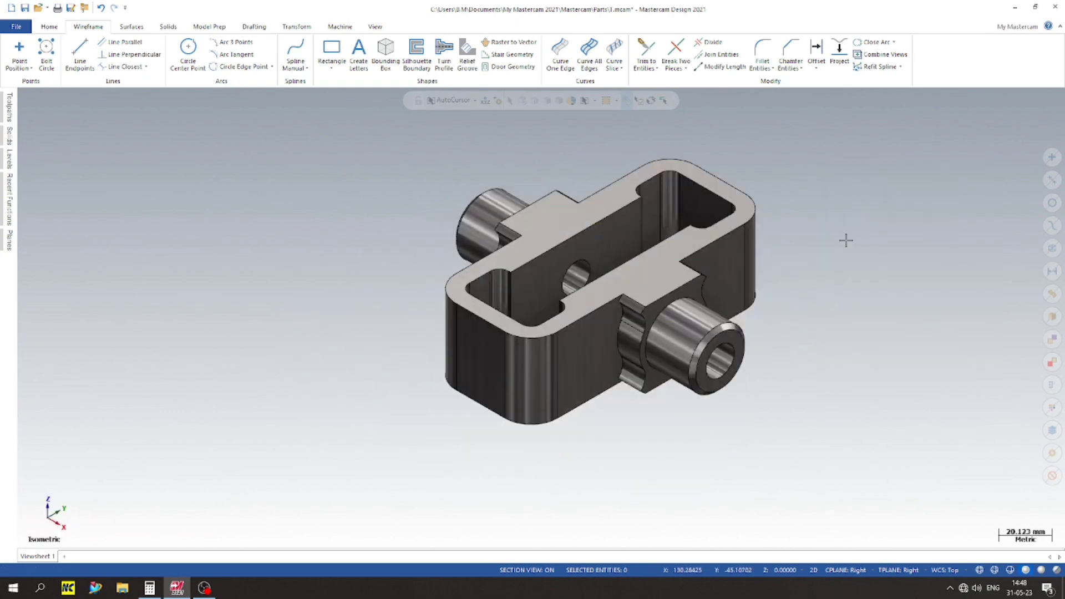
scroll(867, 207, up, 8)
scroll(867, 207, down, 7)
scroll(630, 407, up, 1)
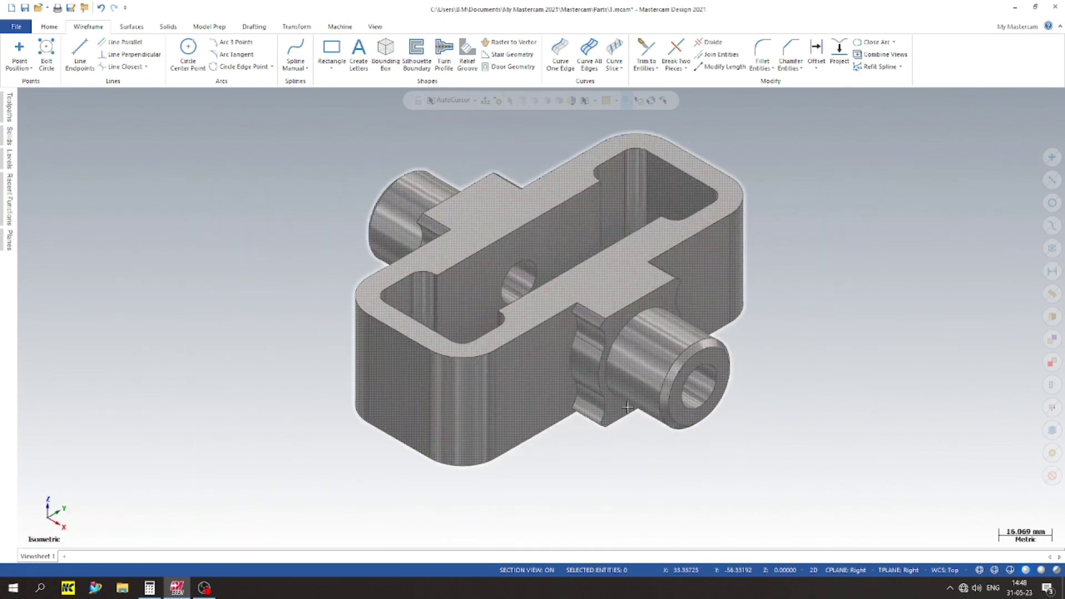
scroll(627, 408, up, 5)
scroll(897, 314, down, 2)
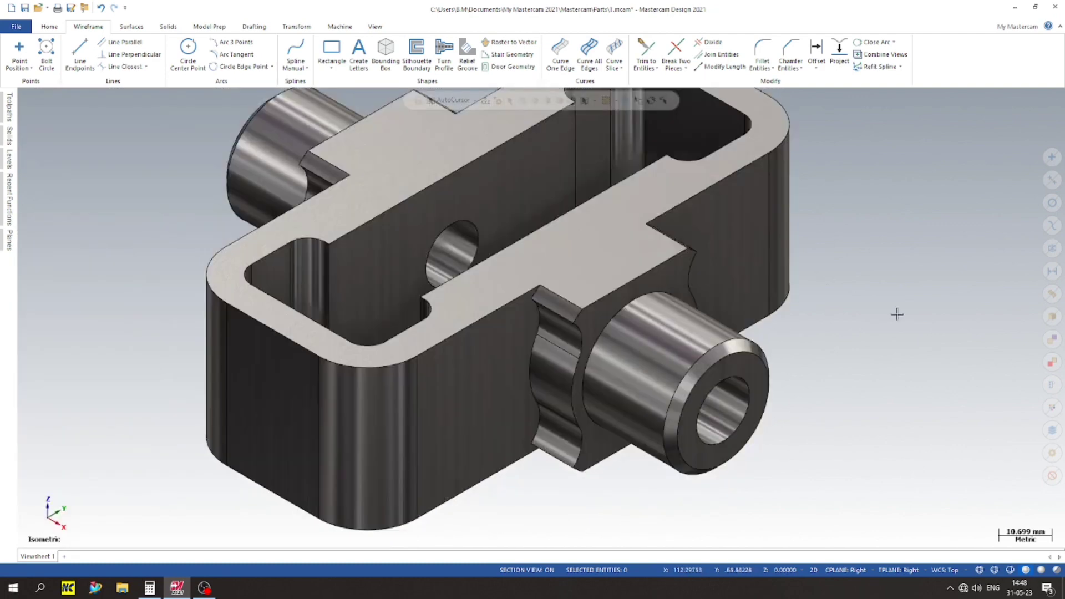
right_click(897, 314)
click(941, 351)
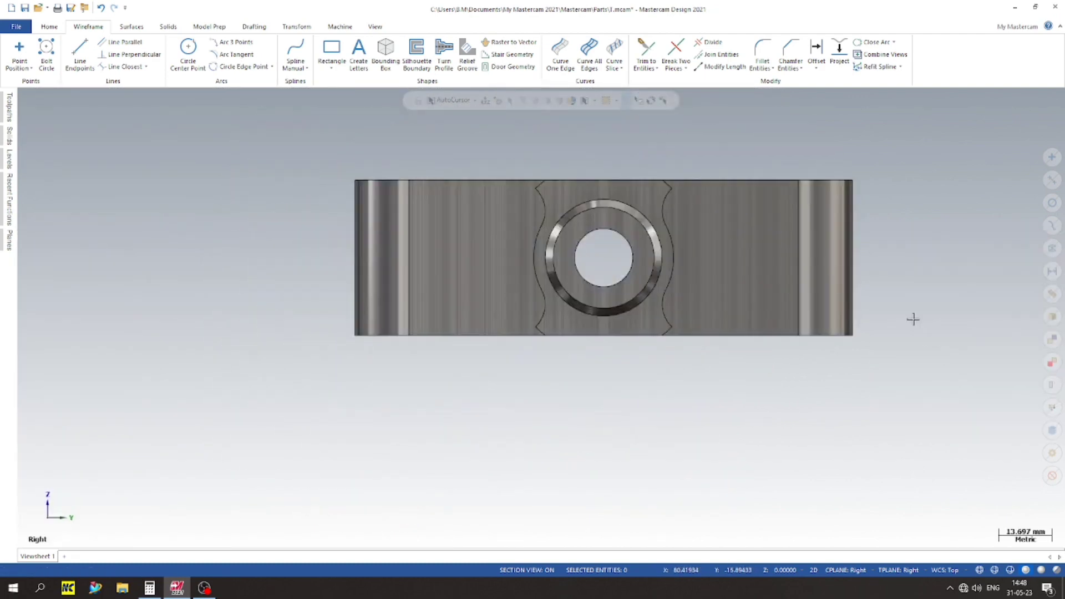
middle_drag(913, 319, 599, 402)
middle_drag(621, 403, 748, 422)
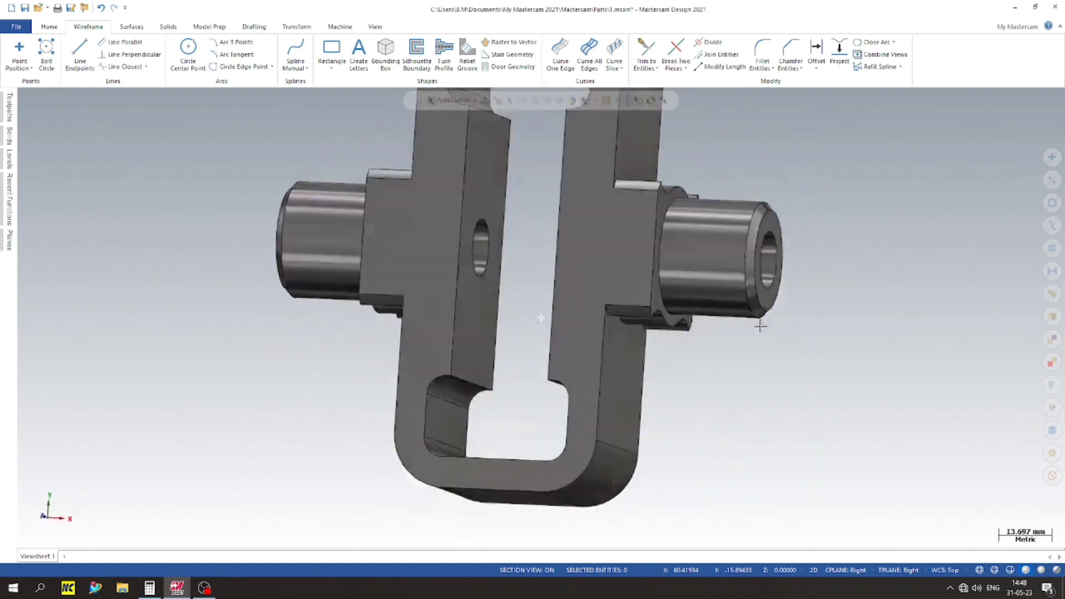
right_click(809, 222)
click(849, 312)
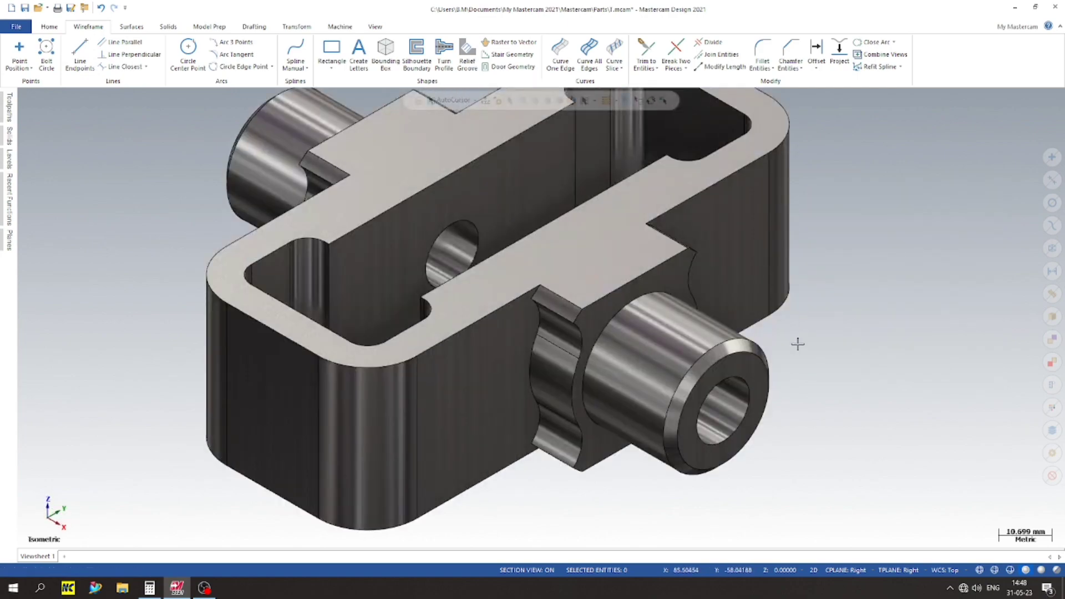